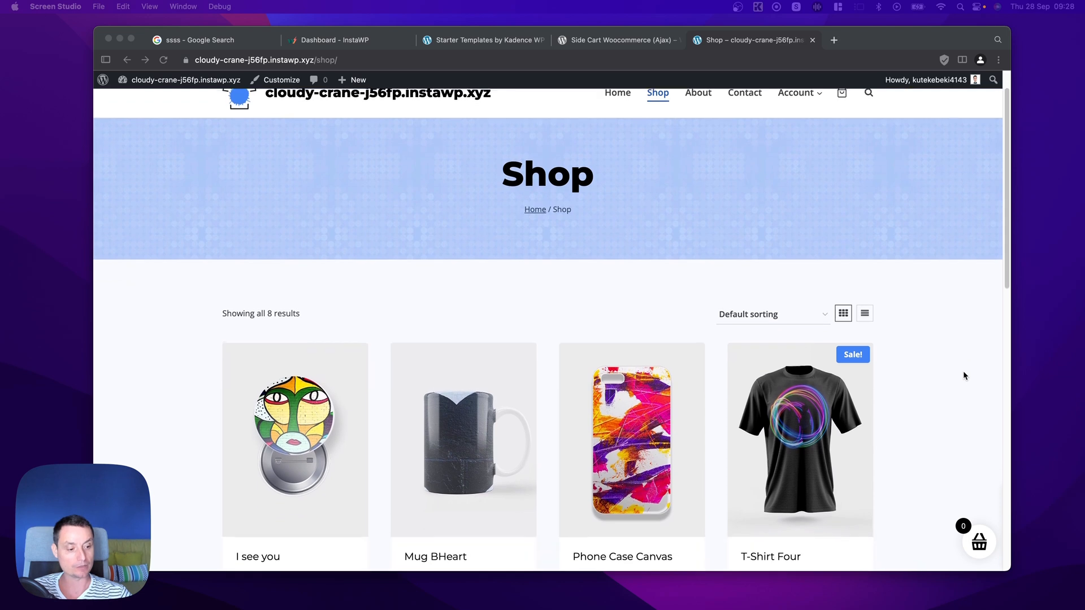
Open the shop page's floating side cart to view it while empty, and close it again
left_click(973, 546)
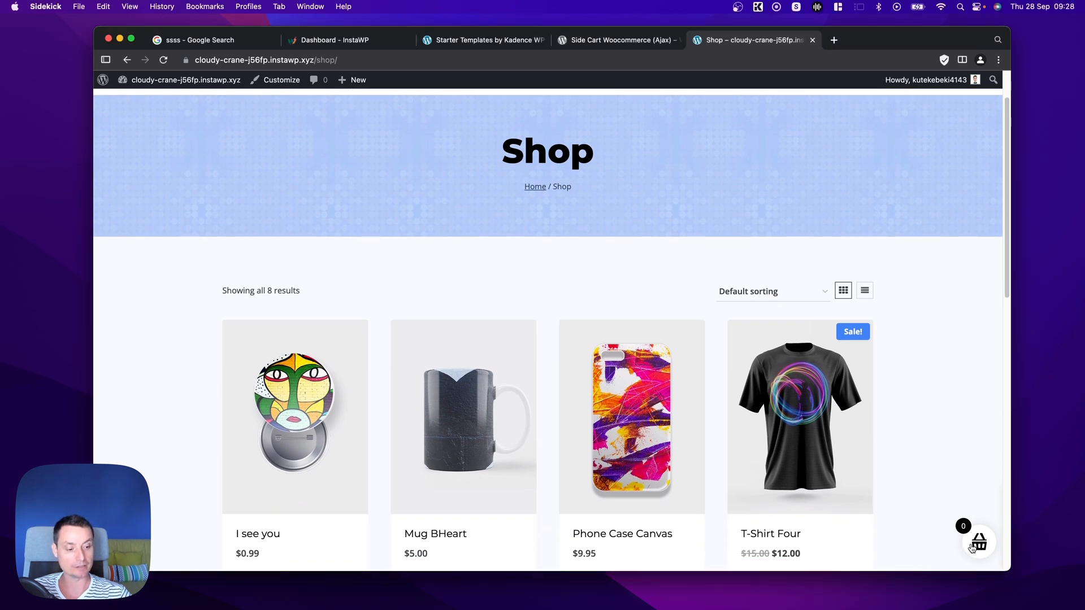
left_click(972, 547)
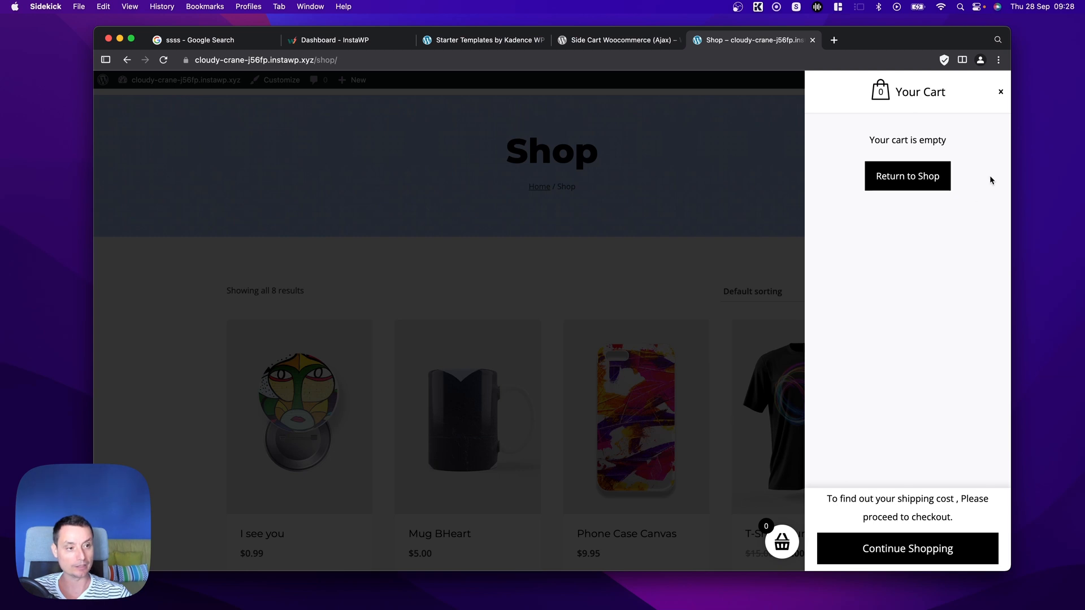
left_click(1000, 92)
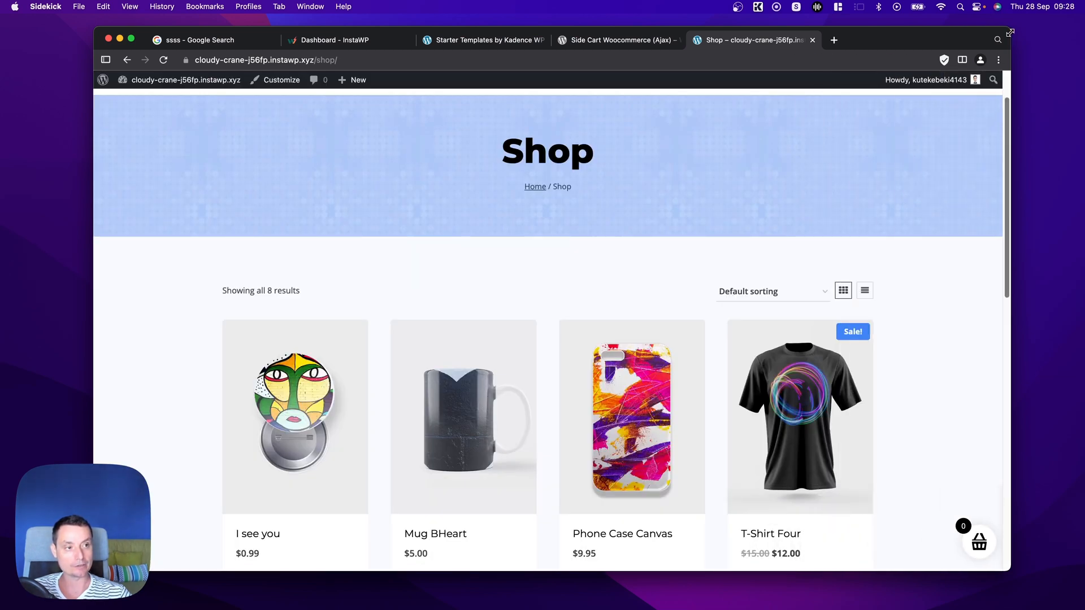
Narrow the browser window to mobile width and add T-Shirt Three to the cart
left_click_drag(1010, 33, 375, 36)
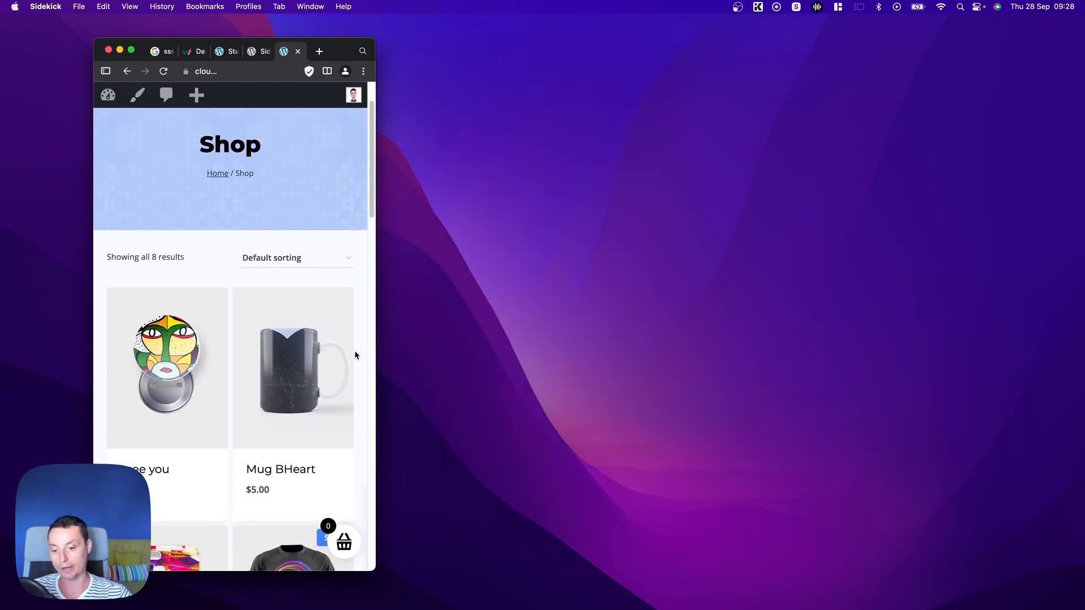
scroll(350, 353, "down", 8)
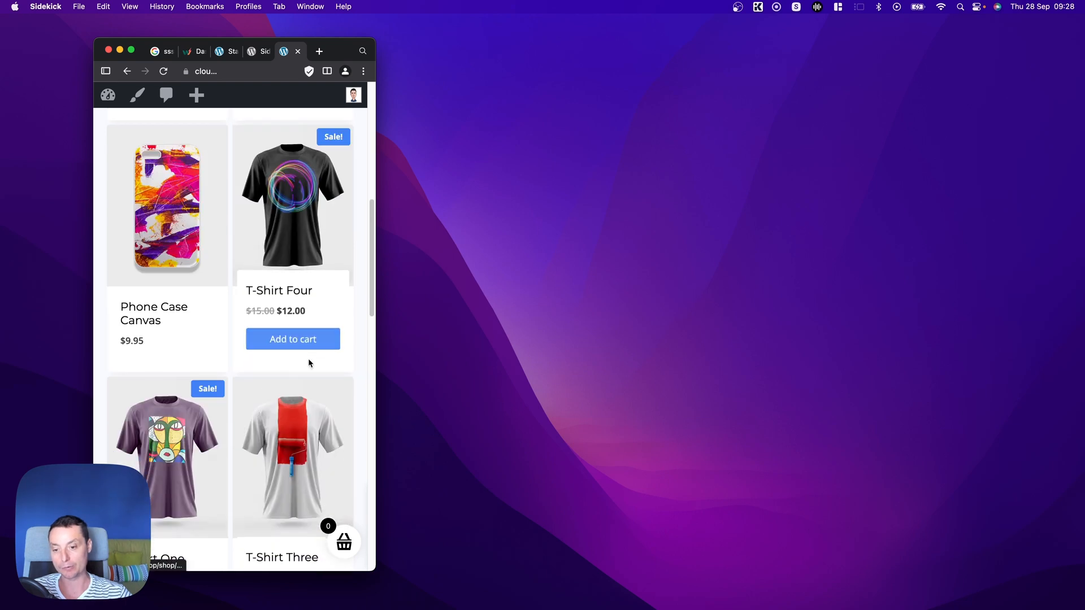
scroll(309, 363, "down", 1)
scroll(308, 362, "down", 3)
left_click(286, 469)
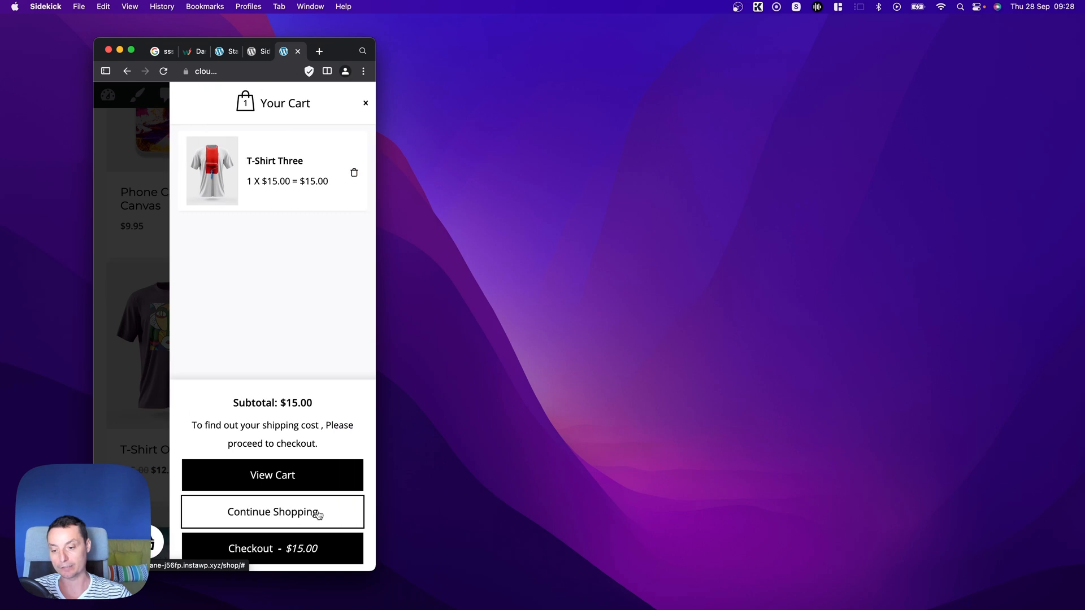
Close the side cart and add T-Shirt Two from the mobile-width product grid
left_click_drag(341, 40, 500, 31)
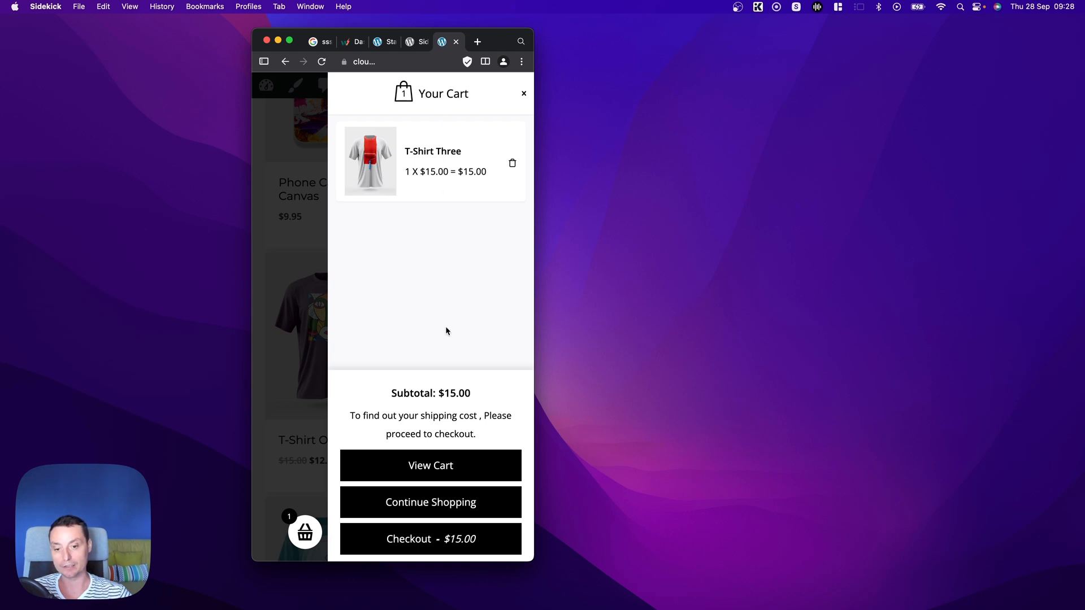
left_click(444, 461)
left_click(522, 94)
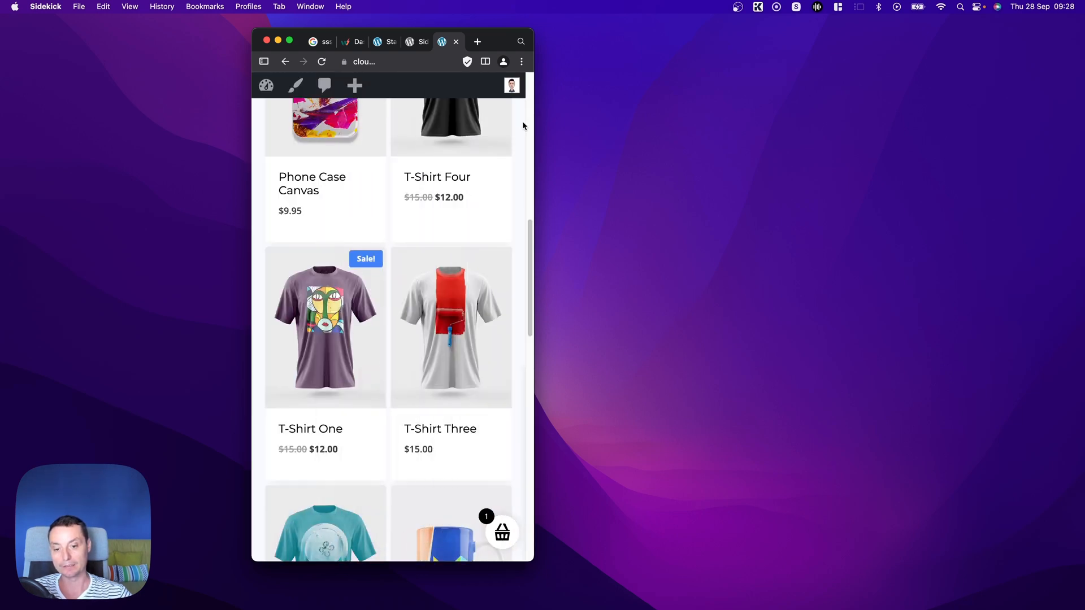
scroll(370, 484, "down", 3)
scroll(370, 483, "down", 5)
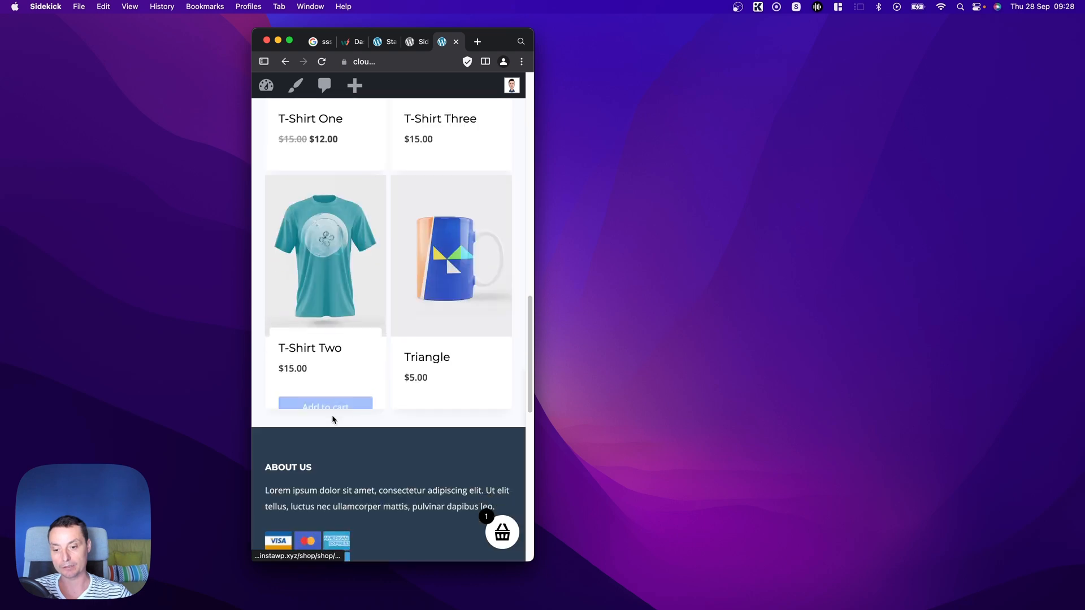
left_click(317, 389)
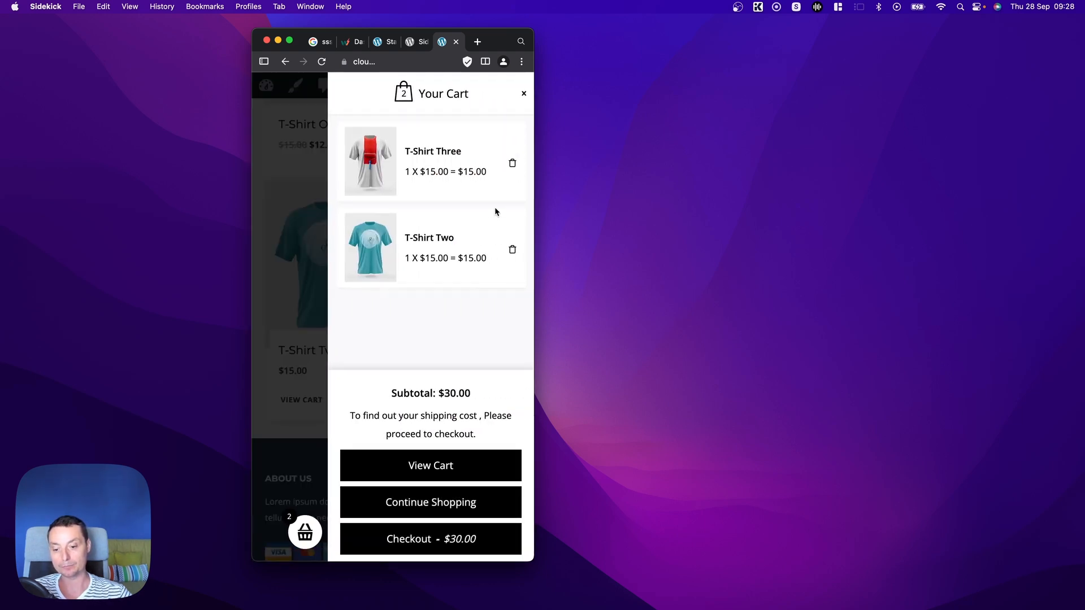
Close and reopen the side cart, and remove T-Shirt Two from it
left_click(309, 539)
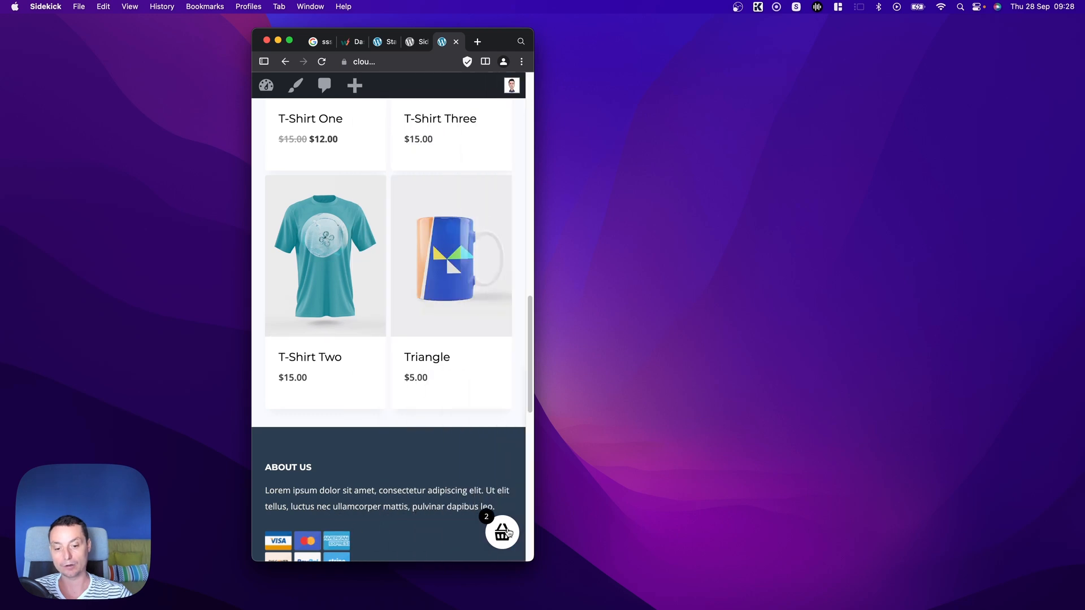
left_click(504, 533)
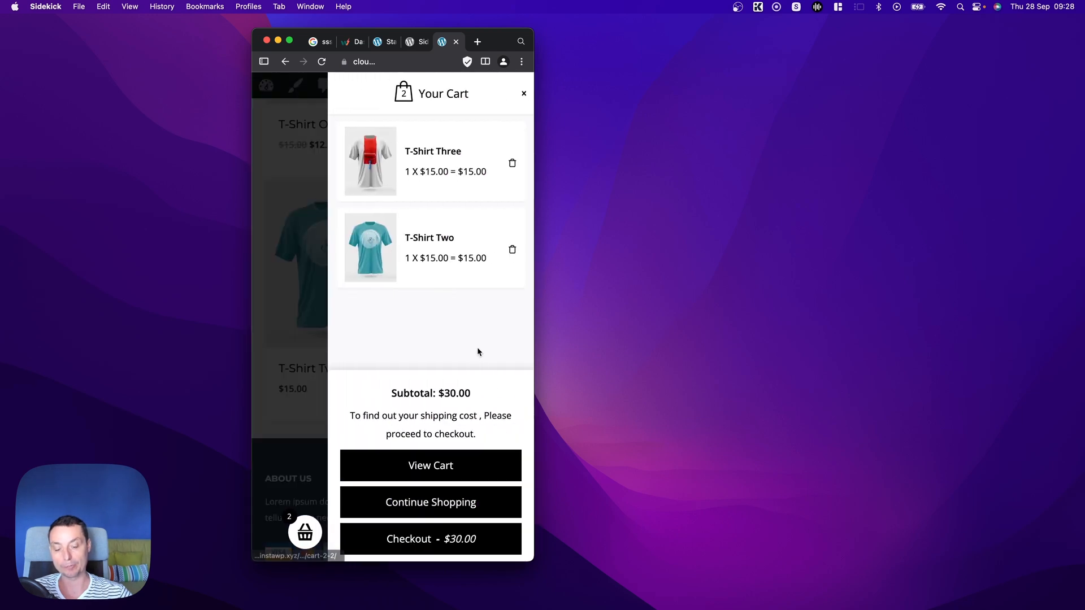
left_click(512, 250)
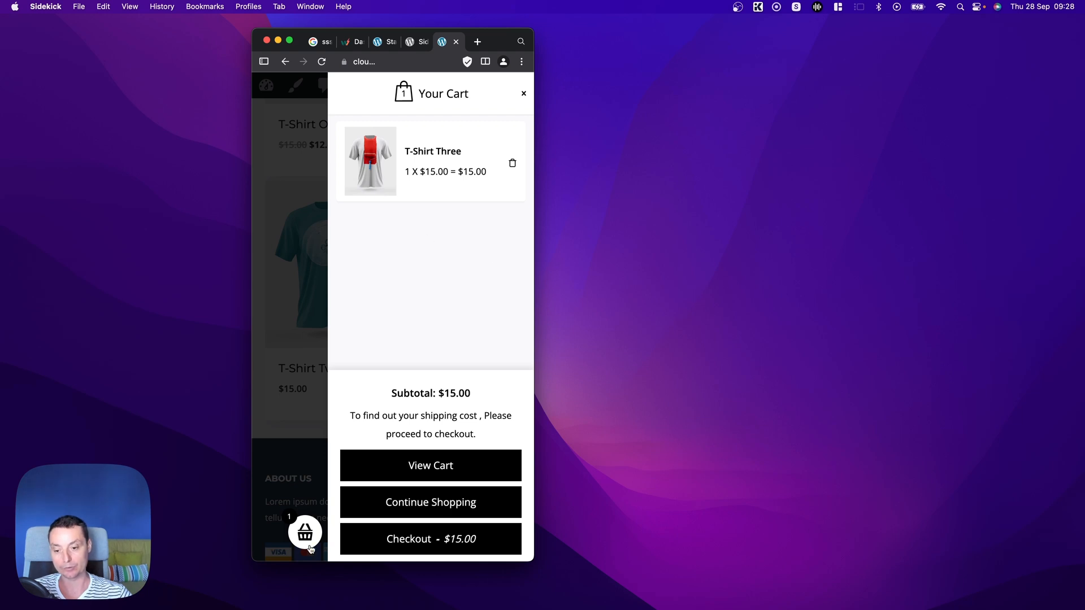
Close the side cart and enlarge the browser window to fill the screen
left_click(299, 410)
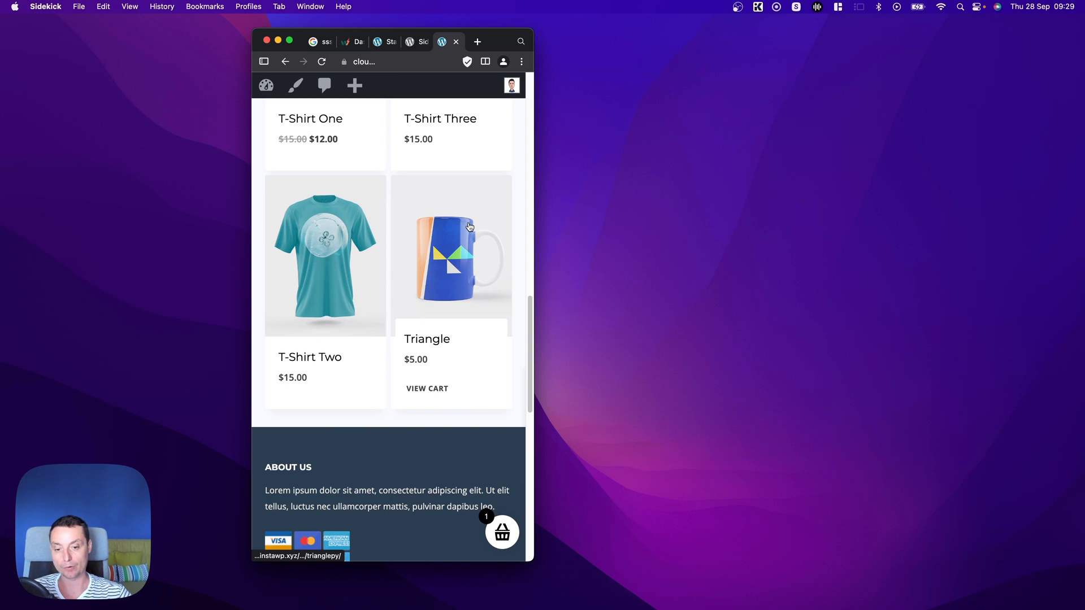
scroll(469, 226, "up", 1)
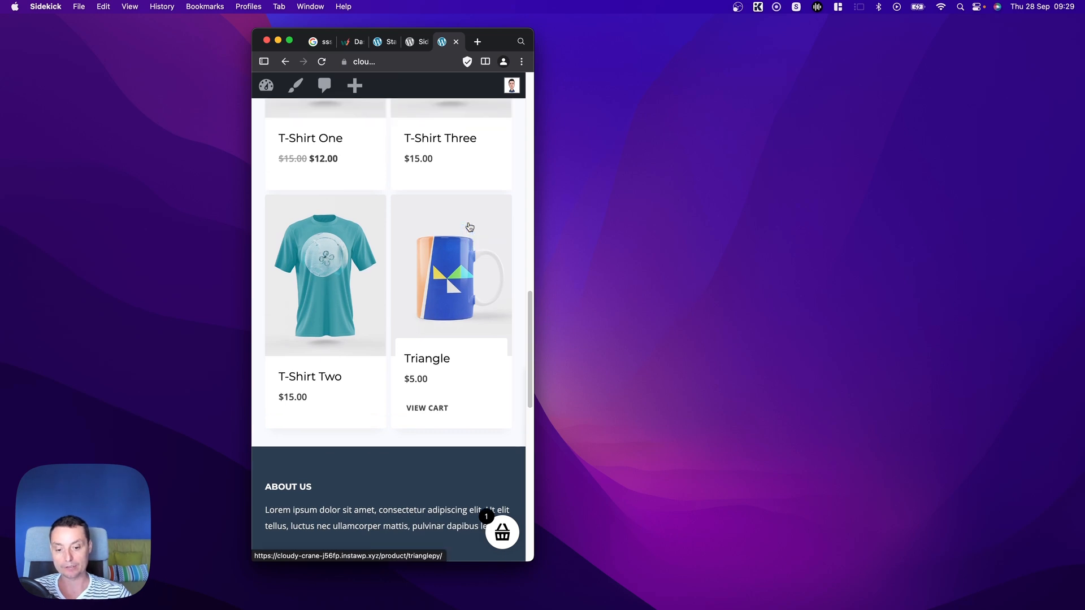
double_click(505, 43)
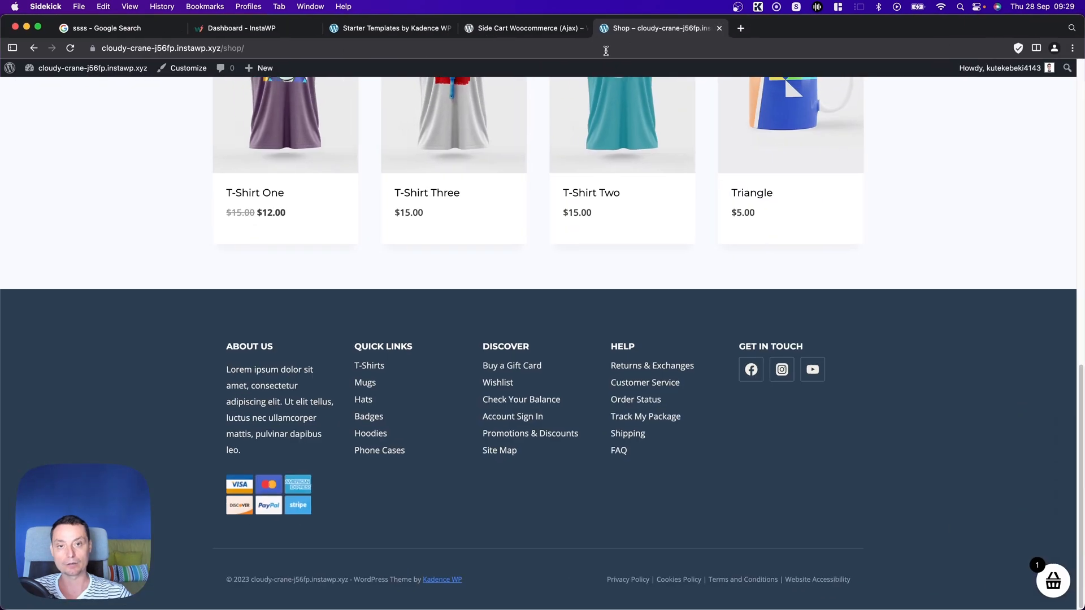
Examine the Side Cart Woocommerce (Ajax) plugin page on WordPress.org, including its features, version details, ratings and screenshots
left_click(509, 28)
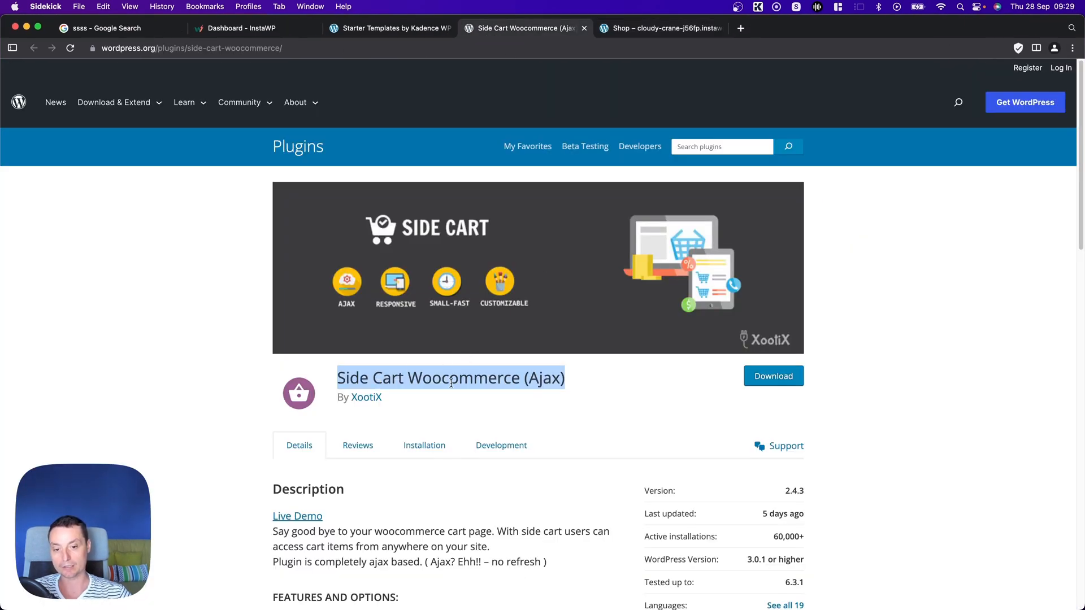
scroll(565, 362, "down", 3)
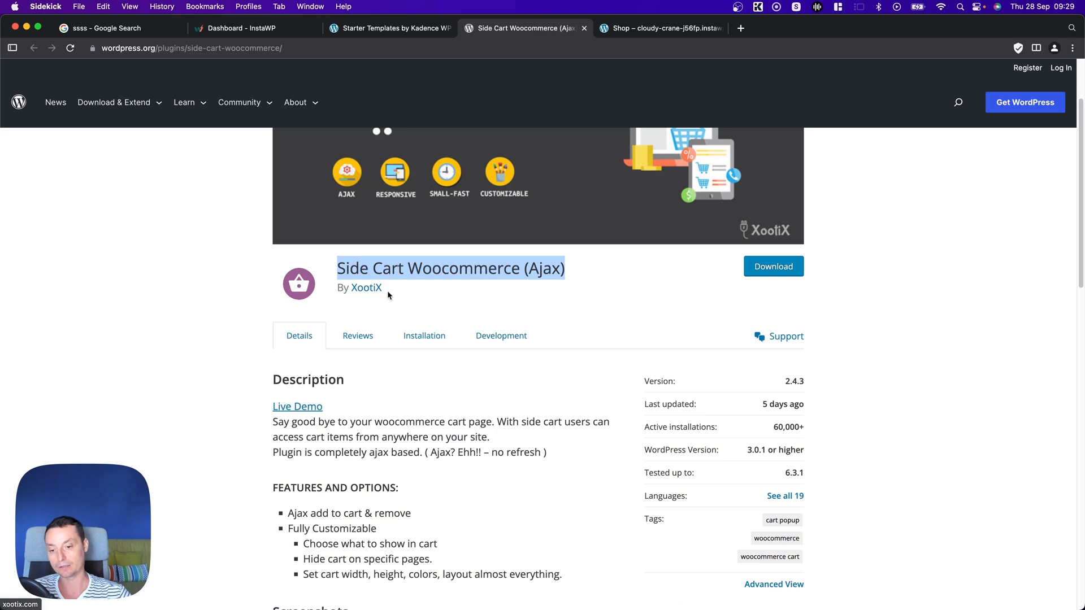
scroll(388, 294, "down", 2)
scroll(388, 295, "down", 5)
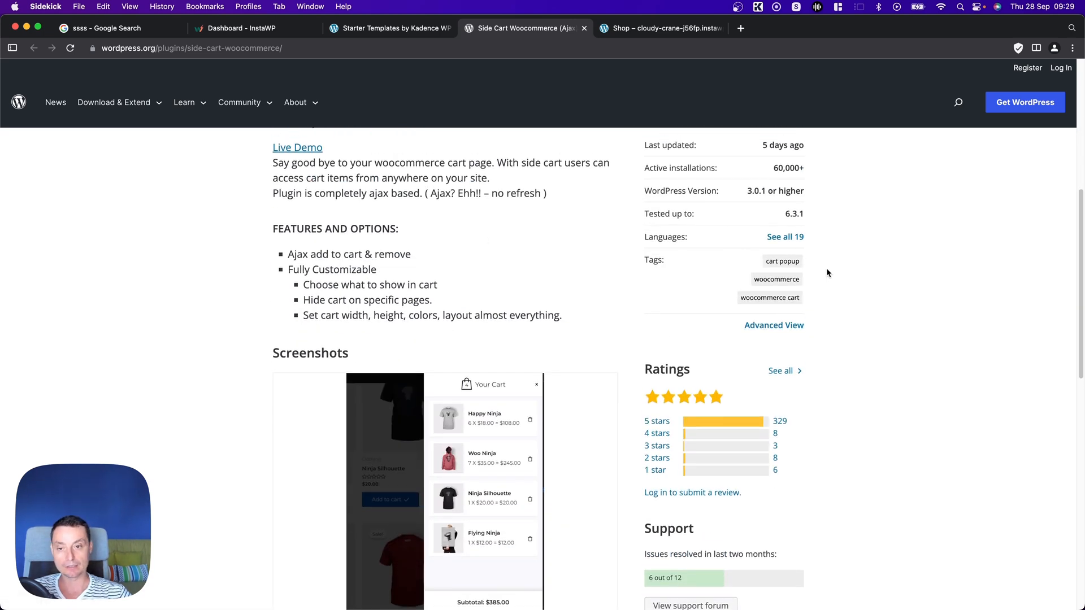
scroll(826, 270, "up", 2)
scroll(825, 273, "down", 2)
scroll(827, 275, "down", 3)
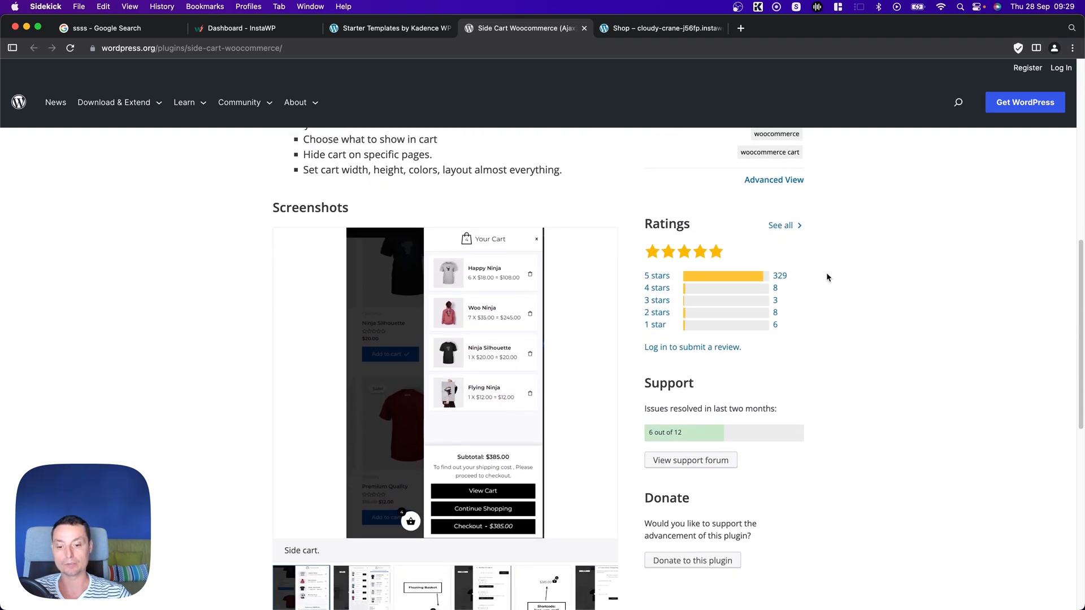
scroll(826, 272, "down", 3)
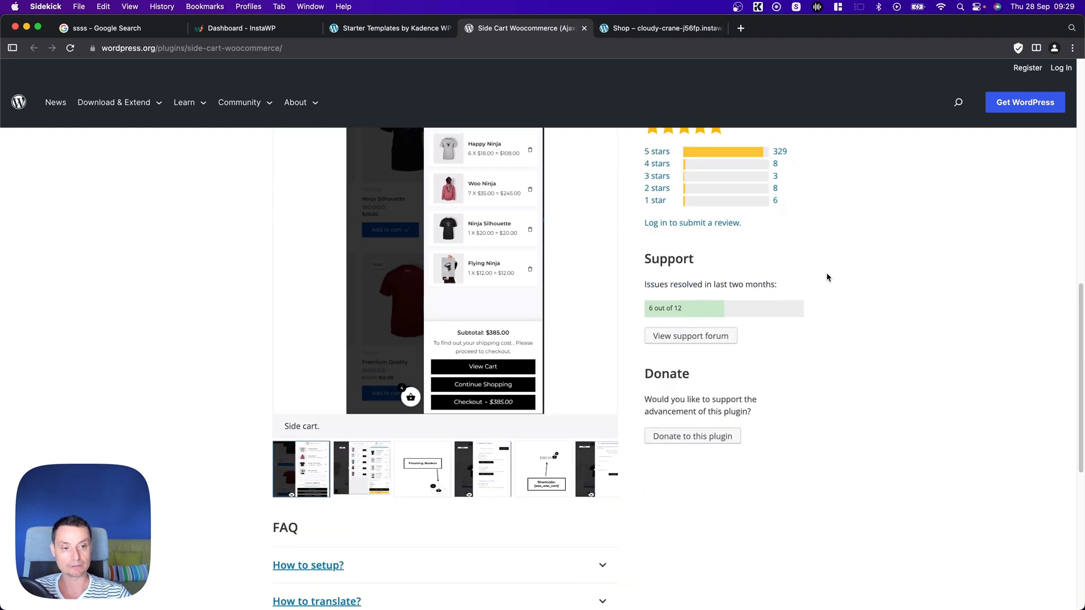
scroll(826, 273, "up", 5)
scroll(826, 272, "up", 3)
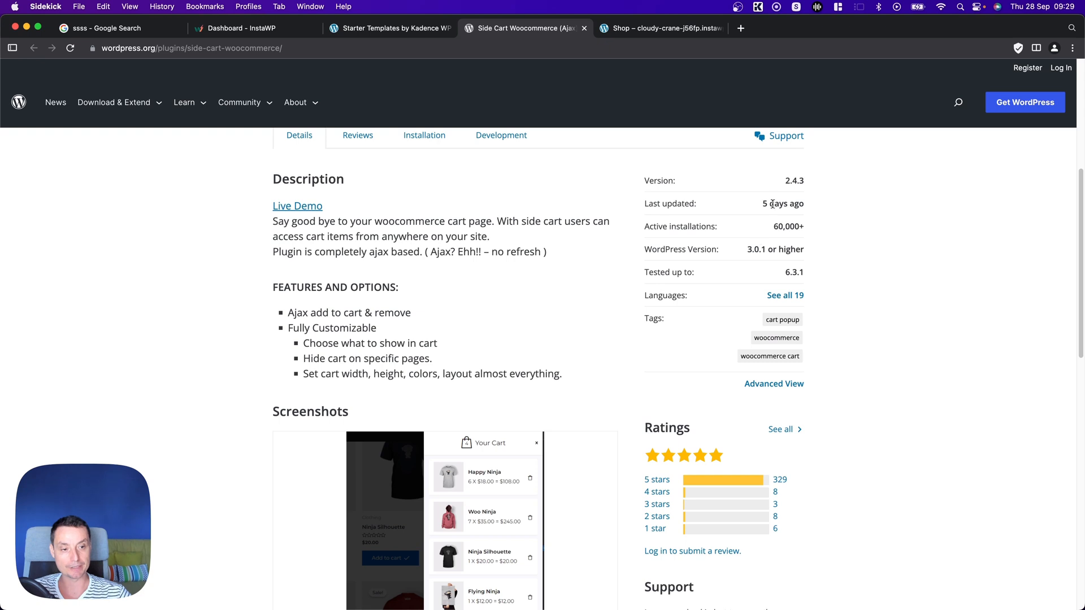
scroll(819, 283, "up", 3)
scroll(818, 303, "up", 5)
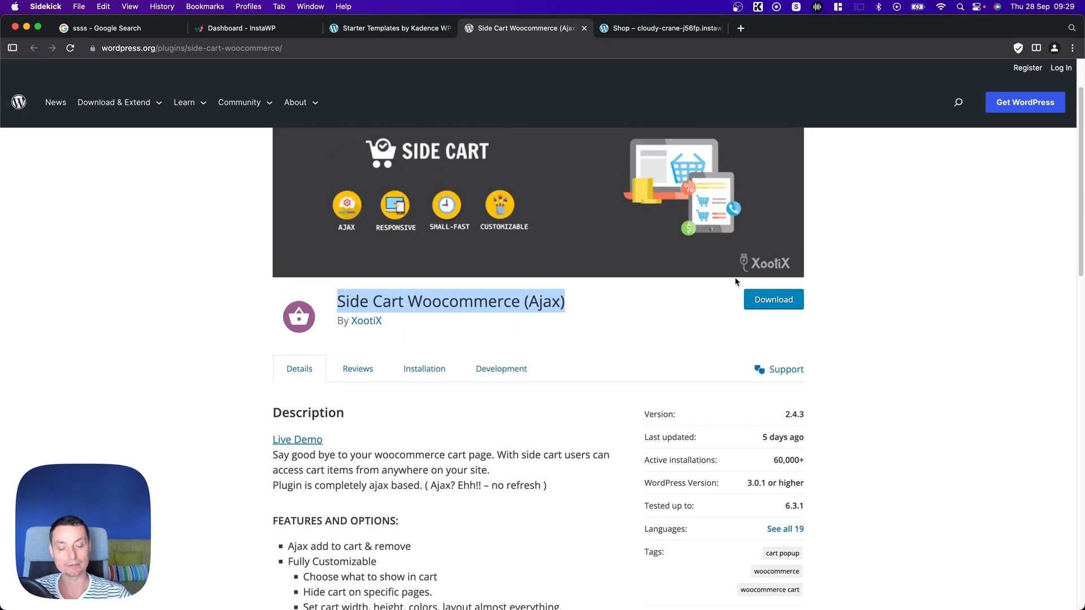
scroll(823, 339, "down", 5)
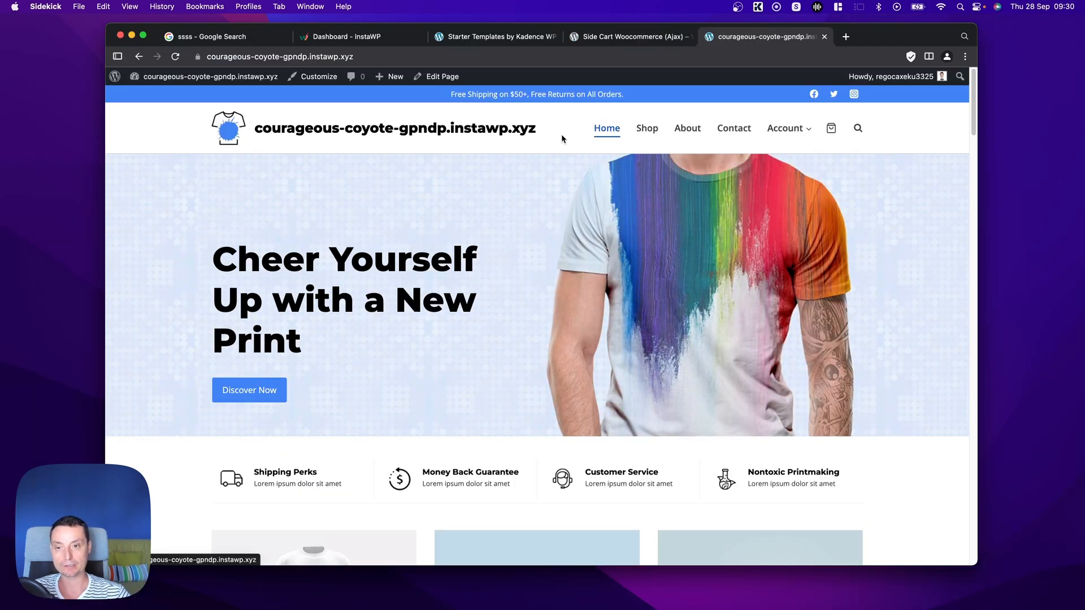
Look through the new Print Shop store's home page and the product listing on its Shop page
scroll(561, 138, "down", 10)
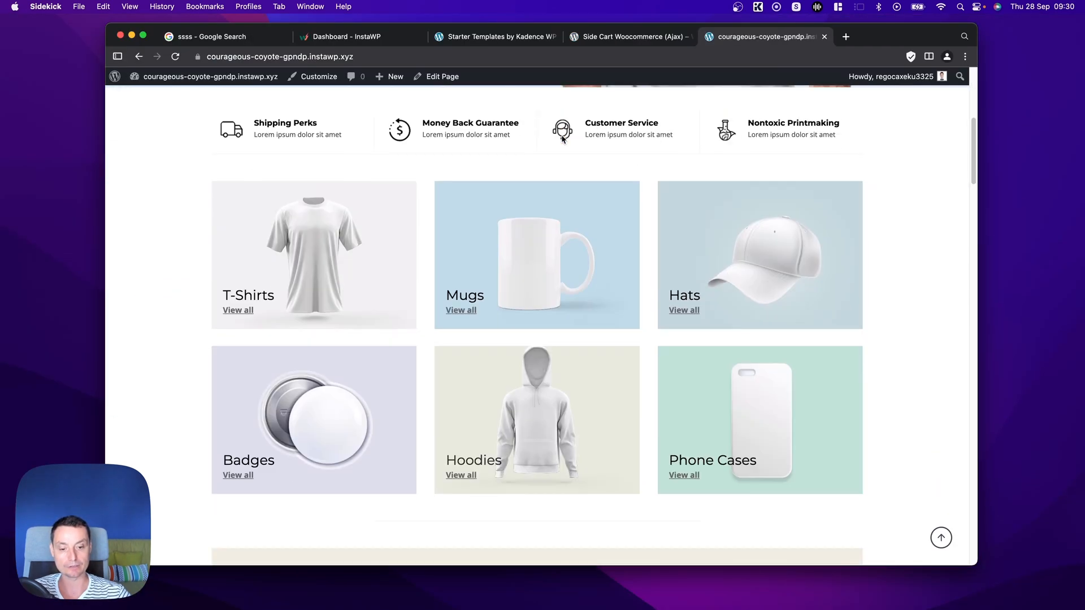
scroll(561, 139, "down", 3)
scroll(561, 139, "up", 20)
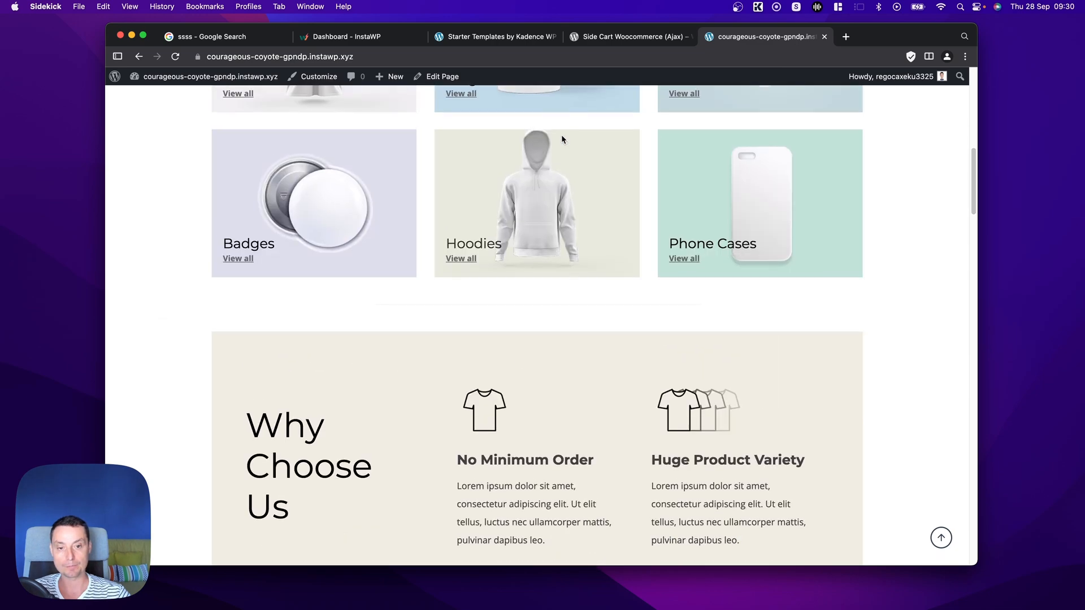
scroll(903, 371, "up", 2)
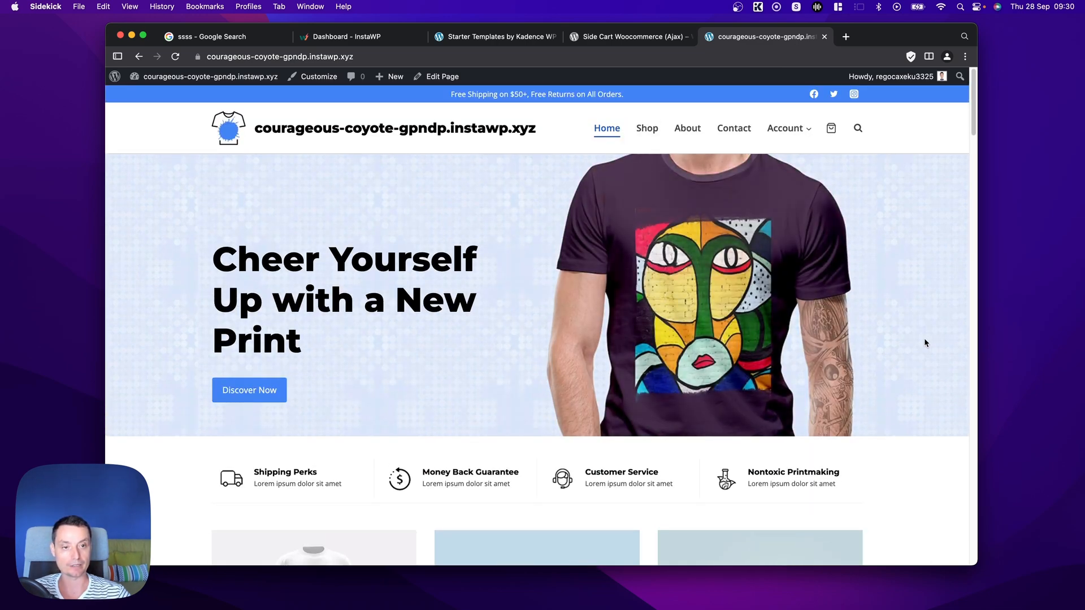
left_click(644, 136)
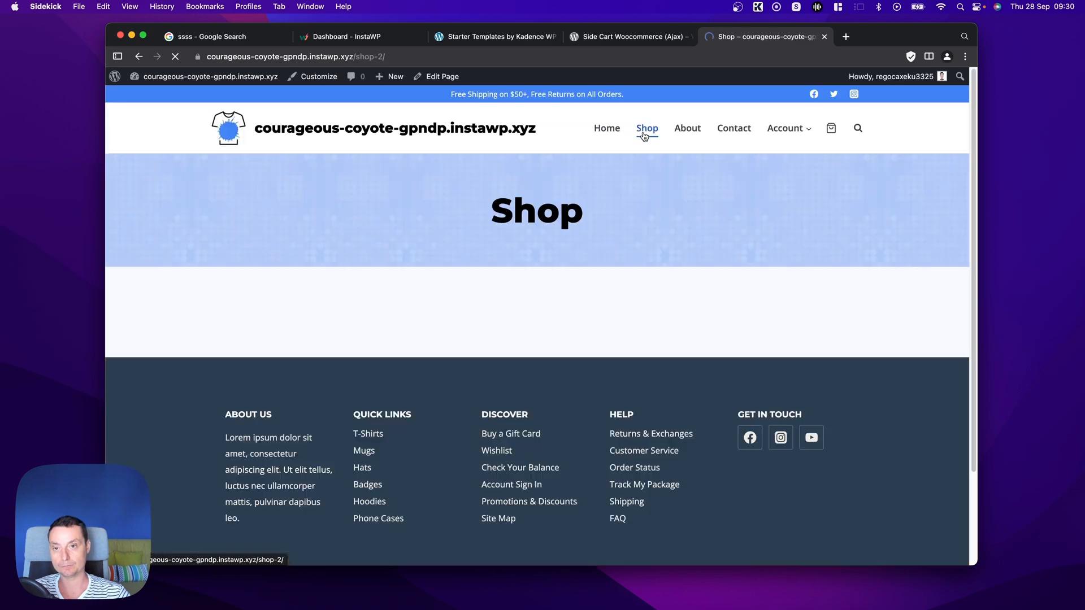
scroll(596, 203, "down", 5)
scroll(728, 276, "down", 5)
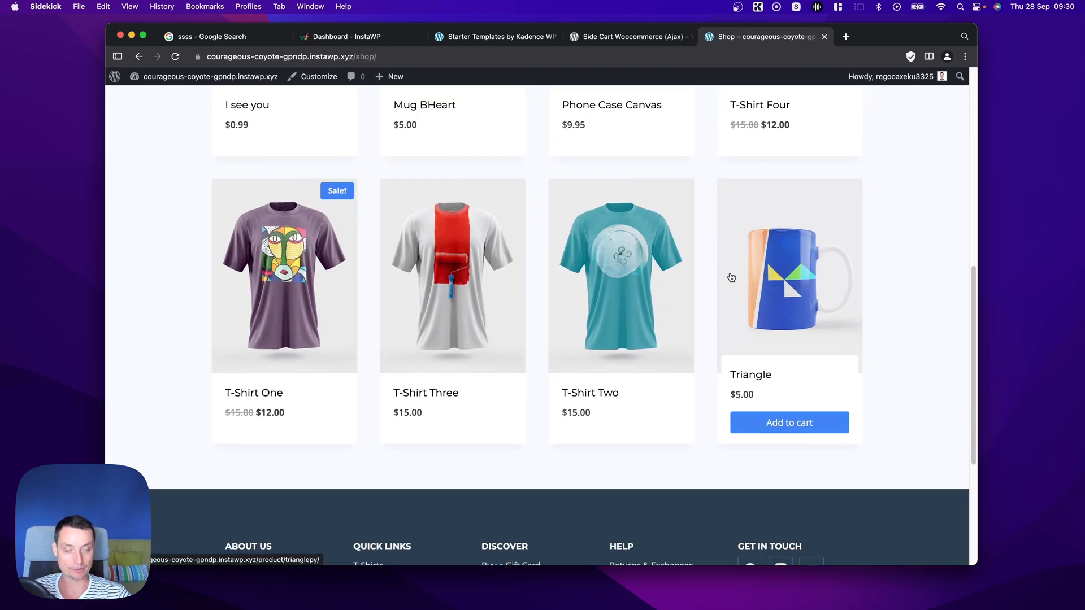
scroll(731, 277, "up", 15)
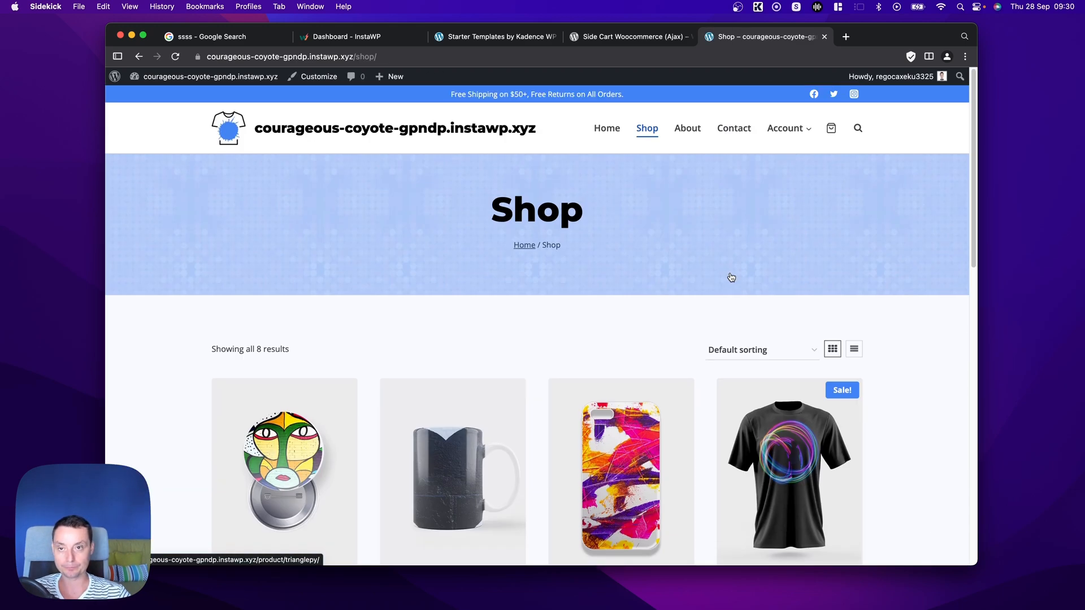
Copy the plugin name "Side Cart Woocommerce (Ajax)" from its WordPress.org page
left_click(624, 36)
scroll(482, 244, "down", 2)
scroll(483, 249, "down", 1)
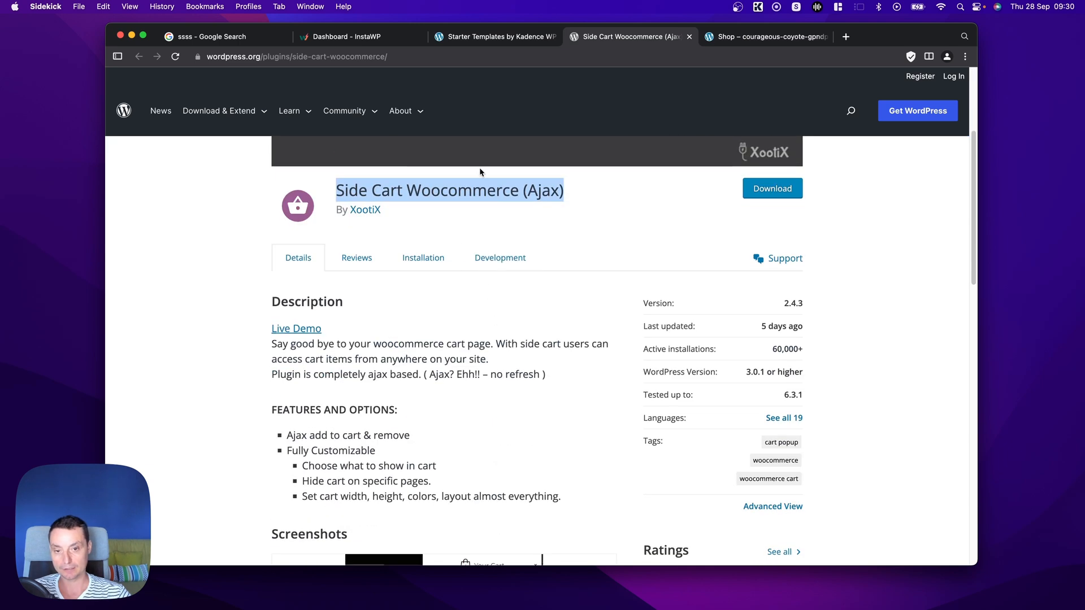
right_click(453, 190)
left_click(486, 212)
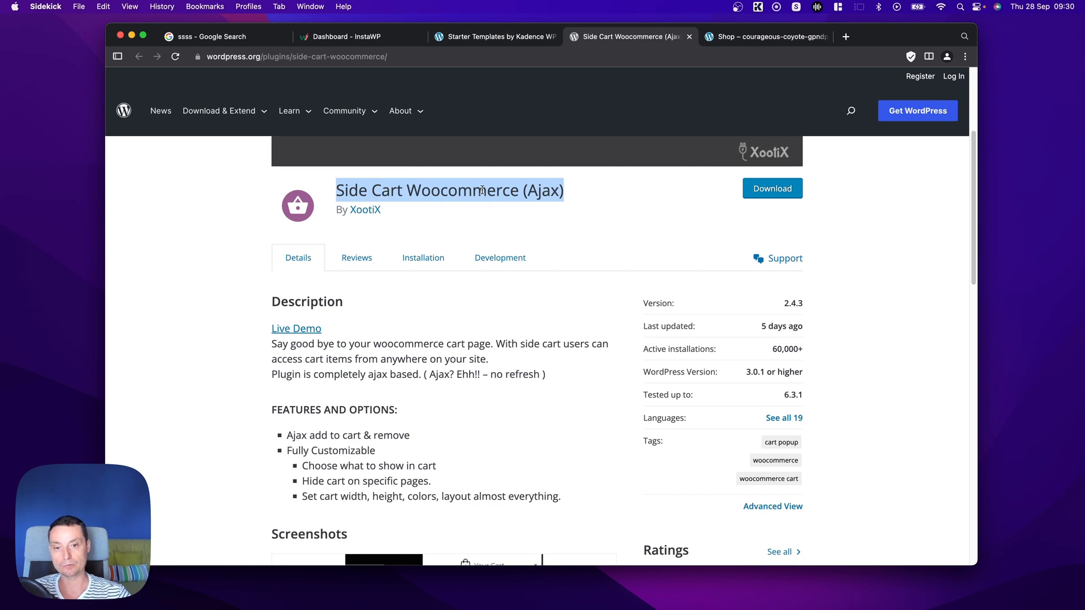
scroll(482, 190, "up", 4)
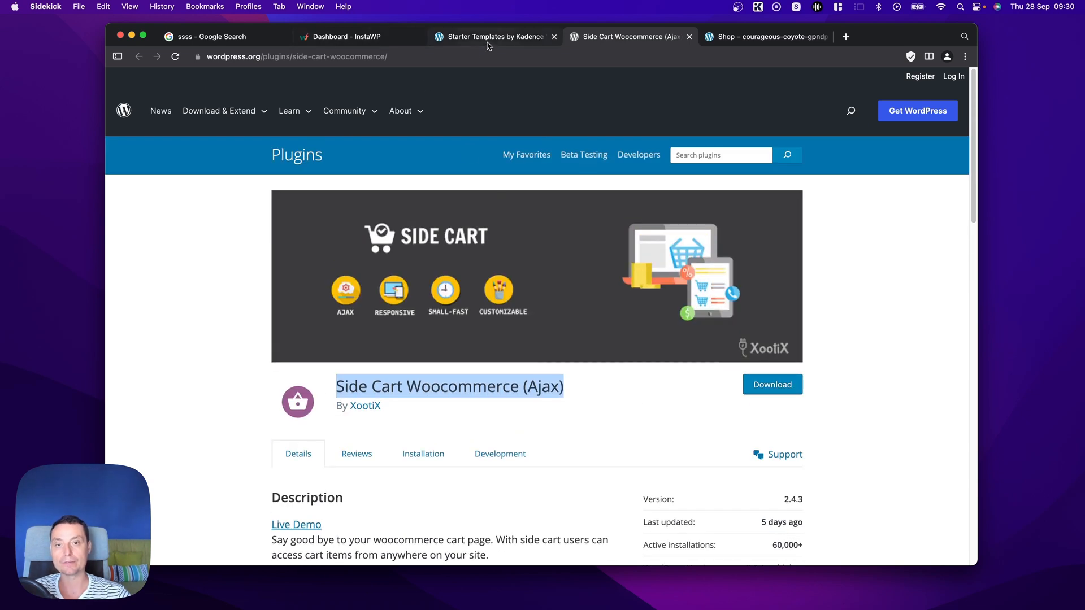
Return to the new store's WordPress admin and open the page for adding new plugins
left_click(487, 42)
mouse_move(169, 460)
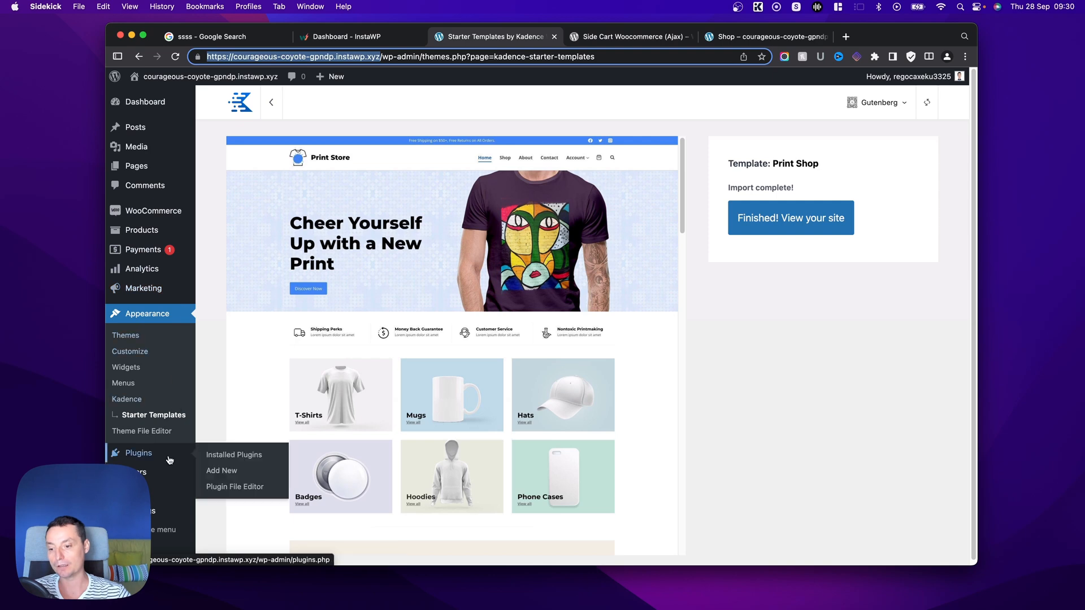
left_click(237, 471)
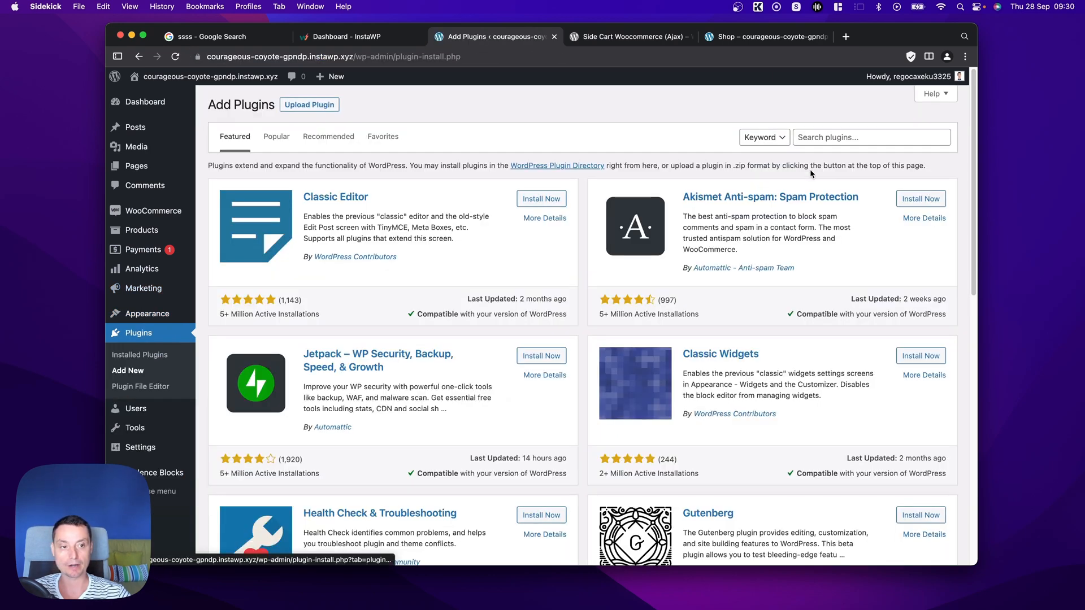
Find the "Side Cart Woocommerce (Ajax)" plugin by its copied name, then install and activate it
left_click(828, 139)
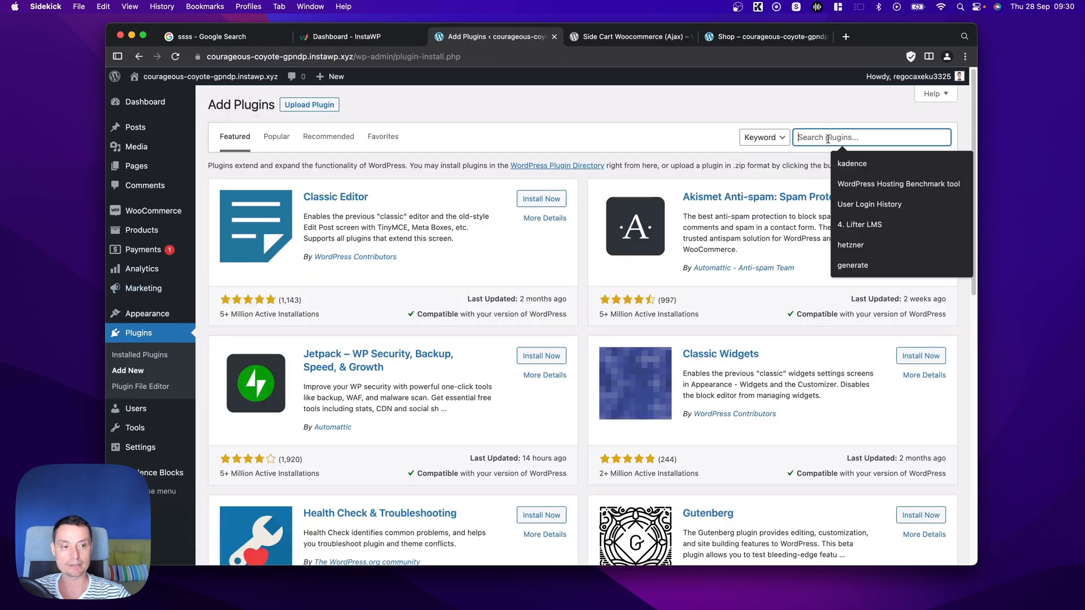
key("super+v")
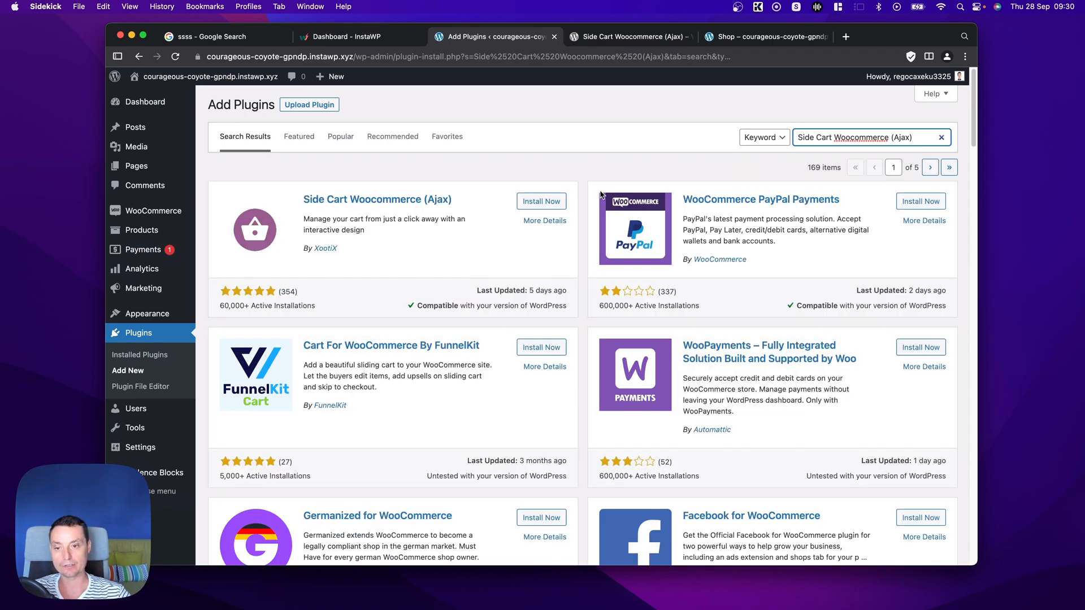
left_click(551, 206)
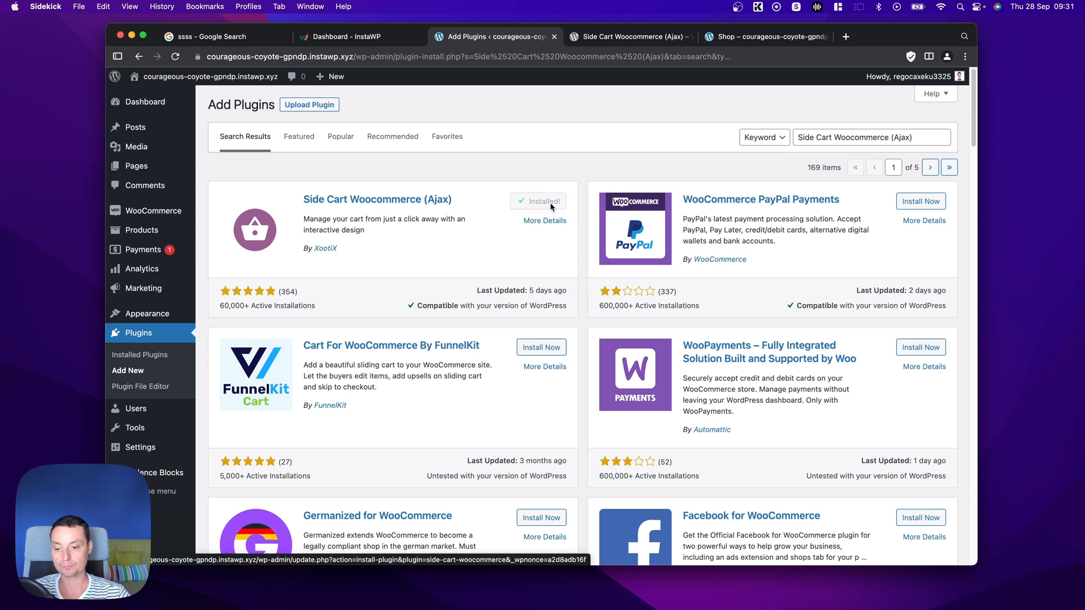
left_click(550, 202)
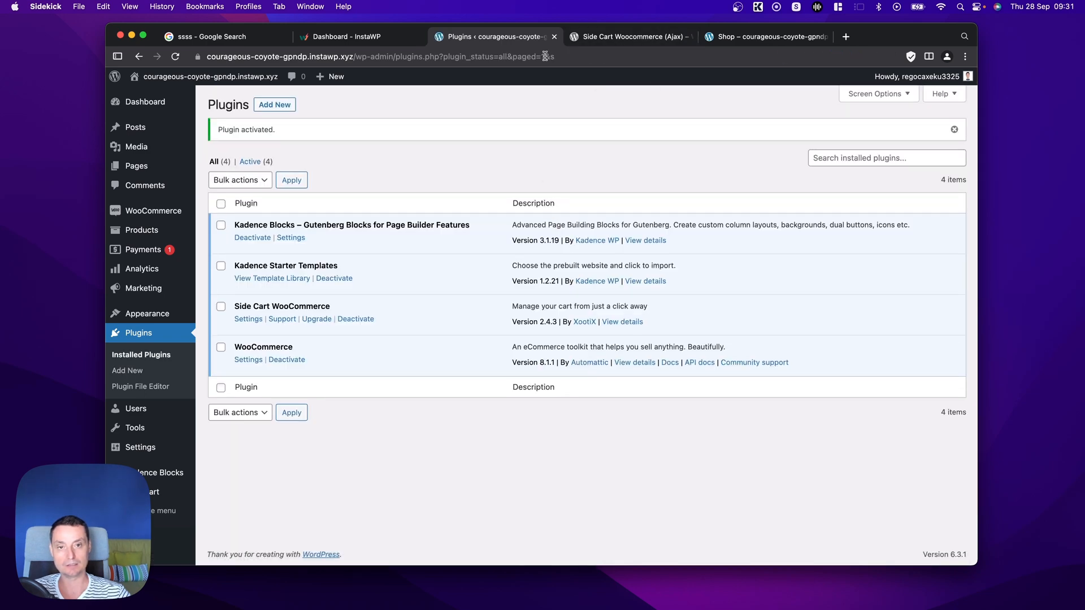
Reload the installed plugins list and open the Side Cart plugin's settings
left_click(546, 57)
key("Return")
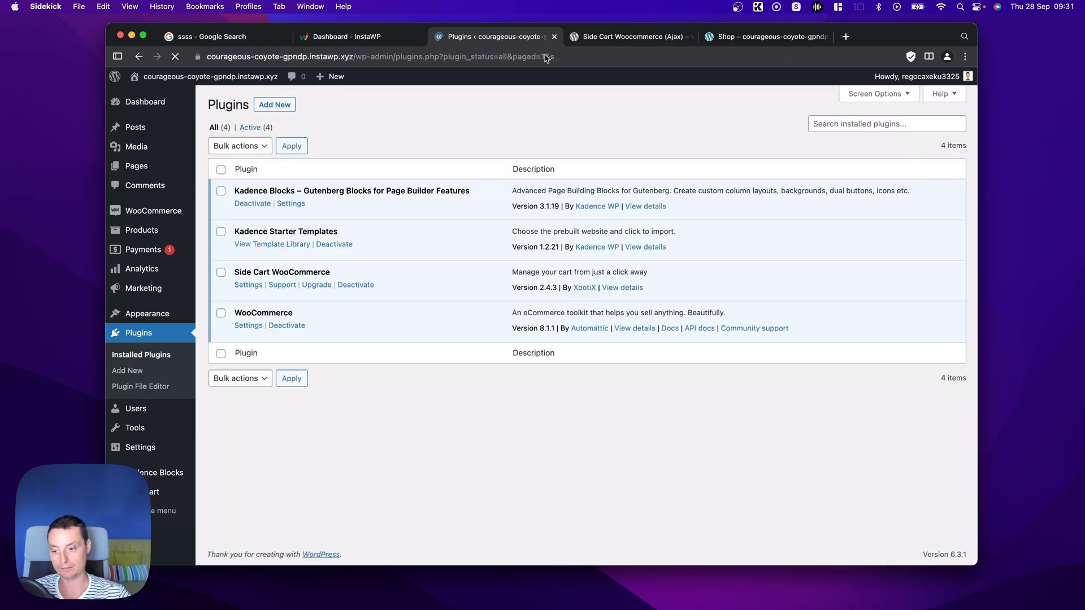
left_click_drag(870, 24, 916, 16)
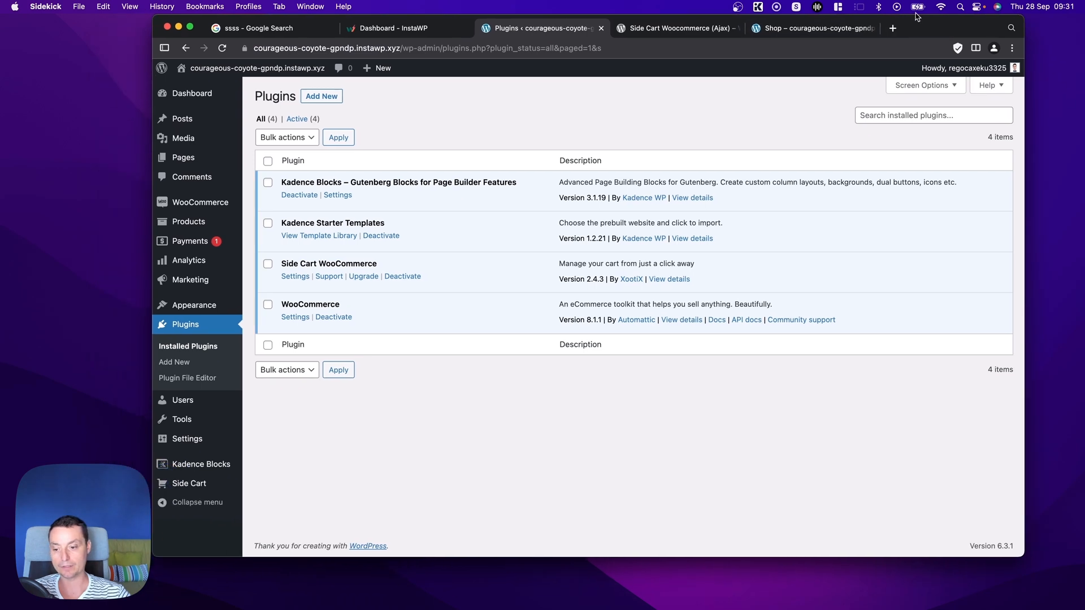
left_click(194, 486)
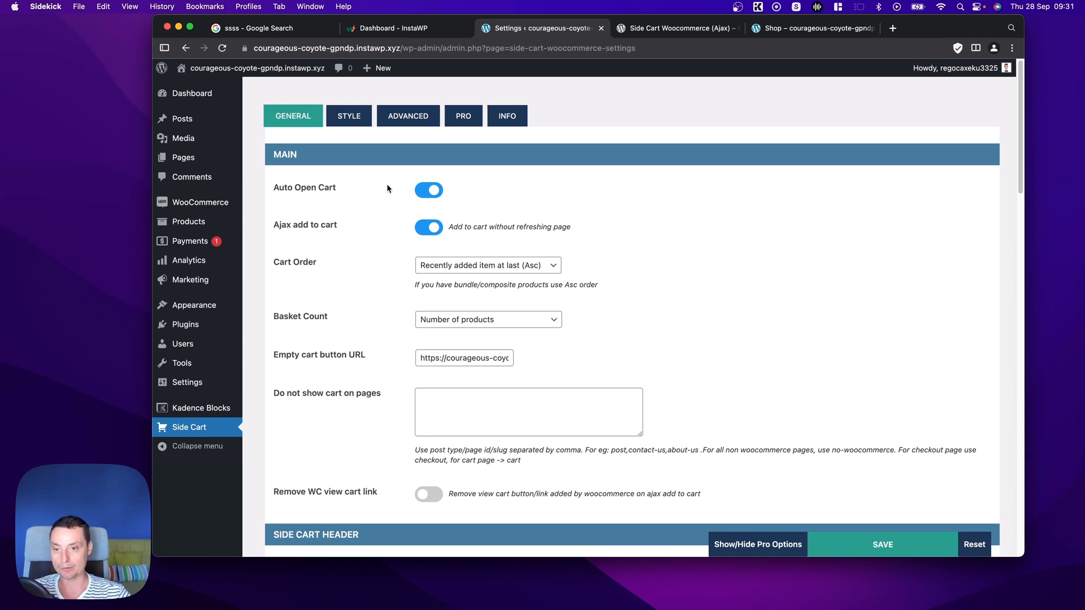
Turn off Auto Open Cart in the general Side Cart settings and check the Basket Count choices
left_click(427, 192)
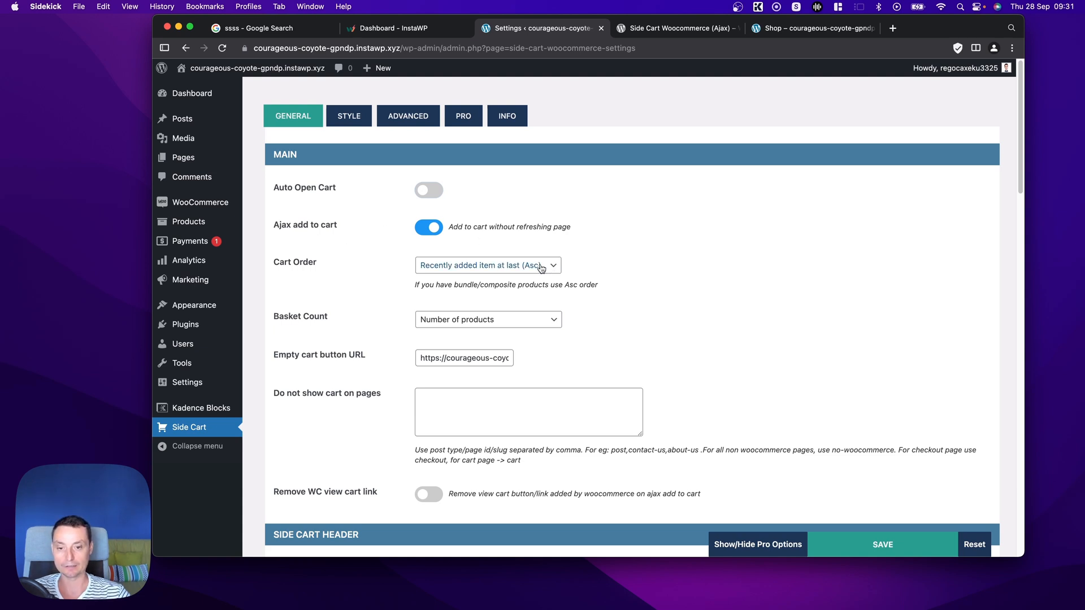
scroll(541, 268, "down", 2)
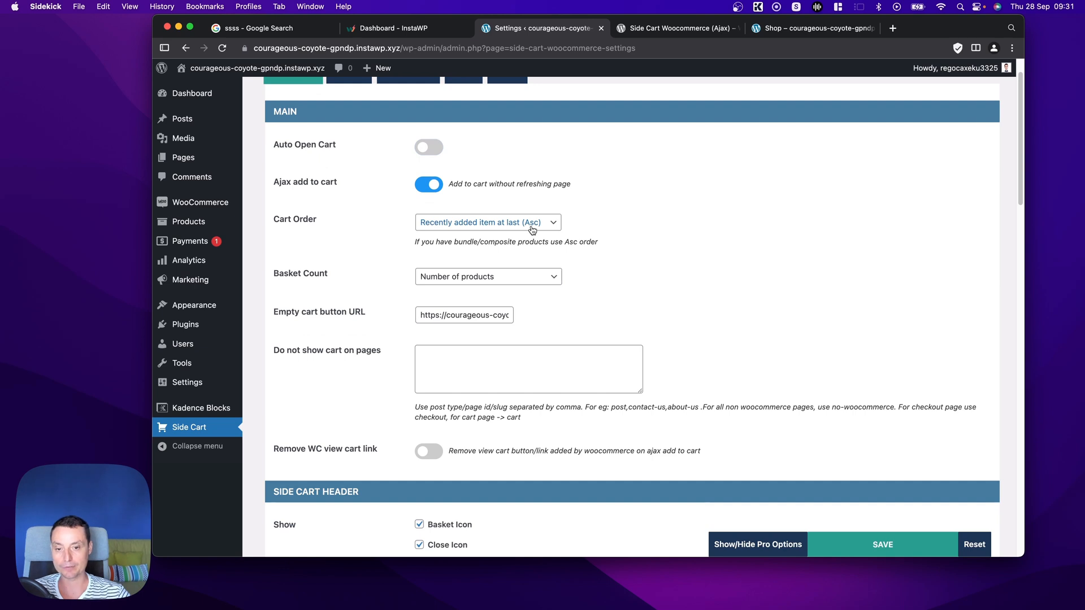
left_click(509, 282)
left_click(509, 282)
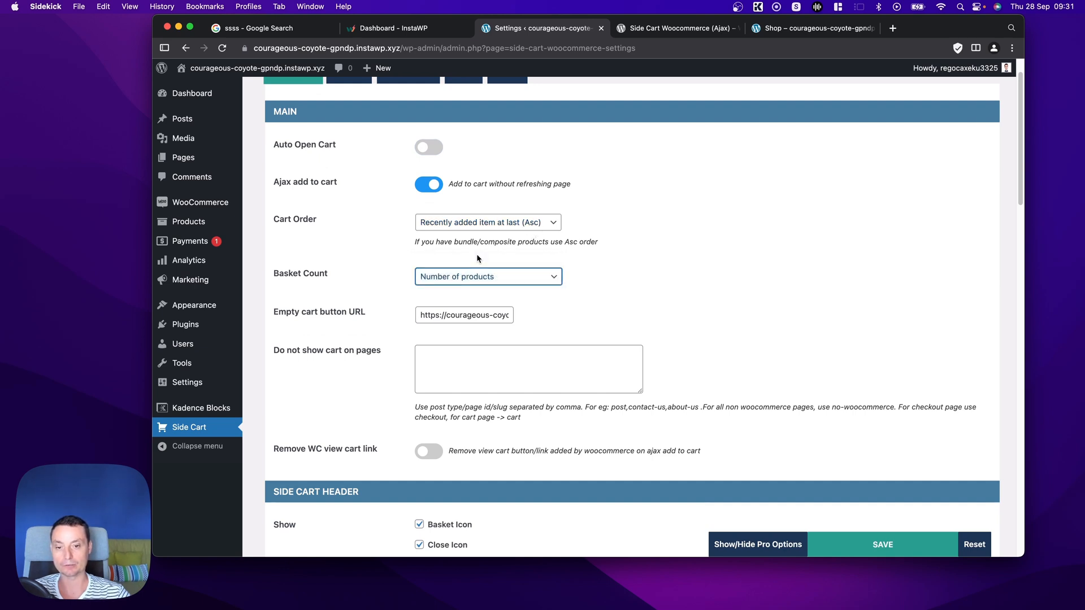
Edit the Empty cart button URL so that it ends in /shop/
left_click_drag(469, 312, 576, 311)
left_click(502, 317)
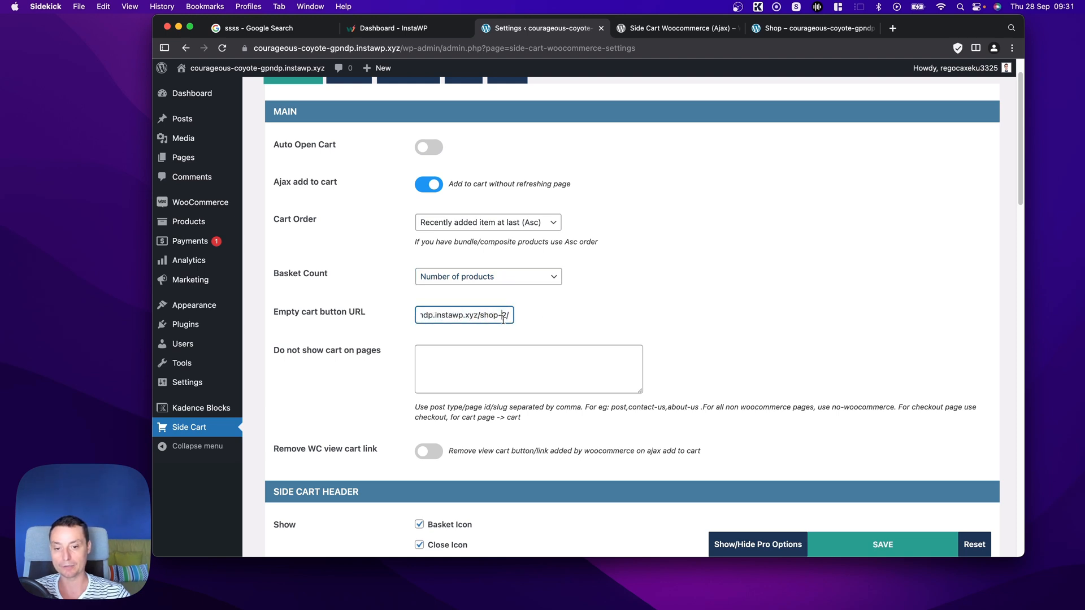
key("Right")
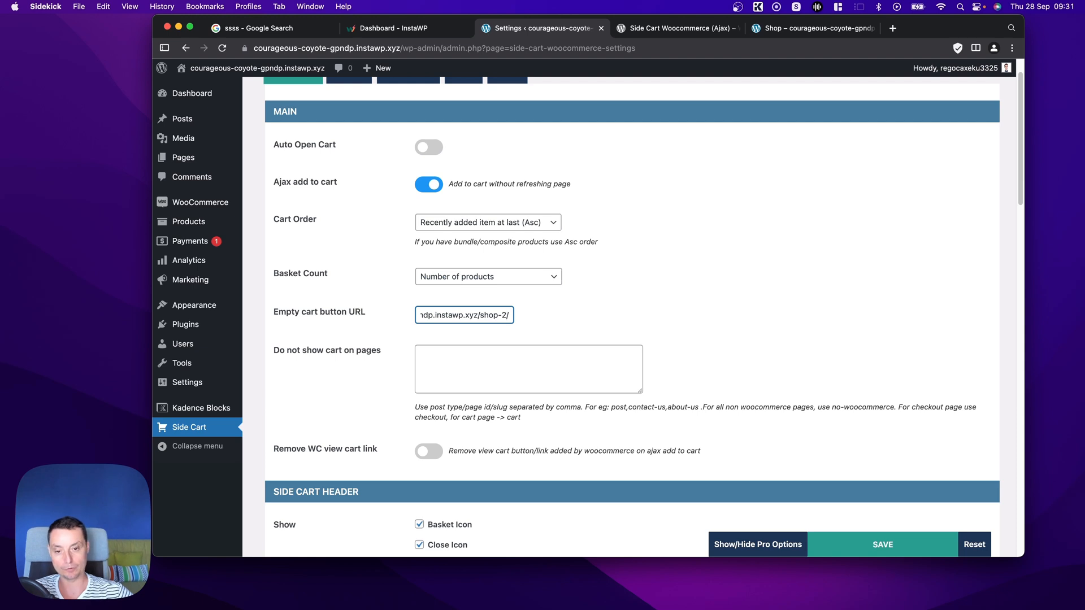
key("BackSpace")
key("BackSpace")
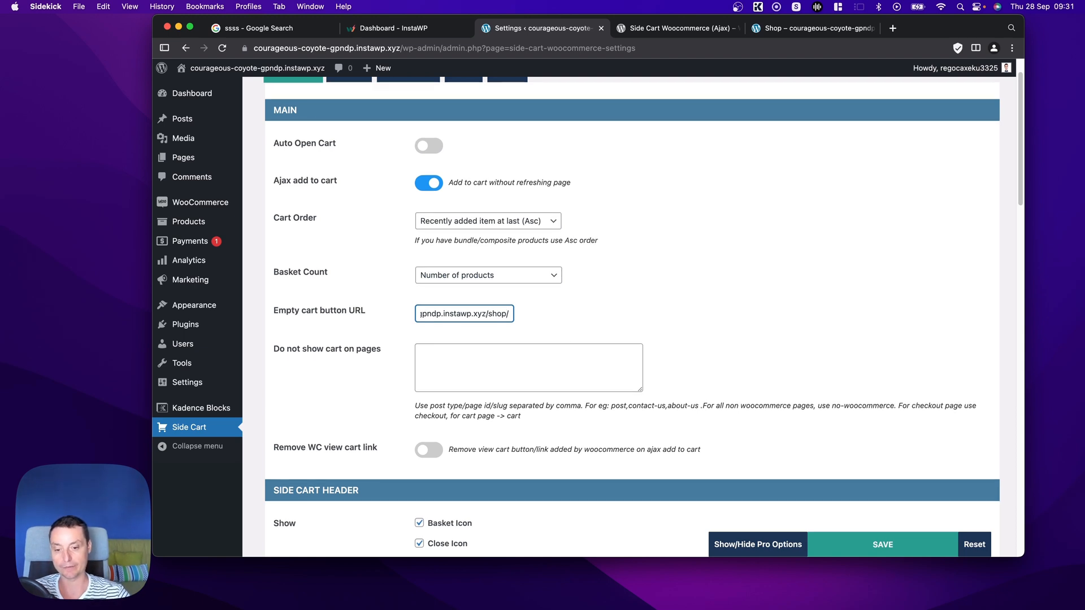
Review the general settings for page exclusions and the side cart's header, body and footer elements
scroll(541, 310, "down", 1)
scroll(542, 297, "down", 5)
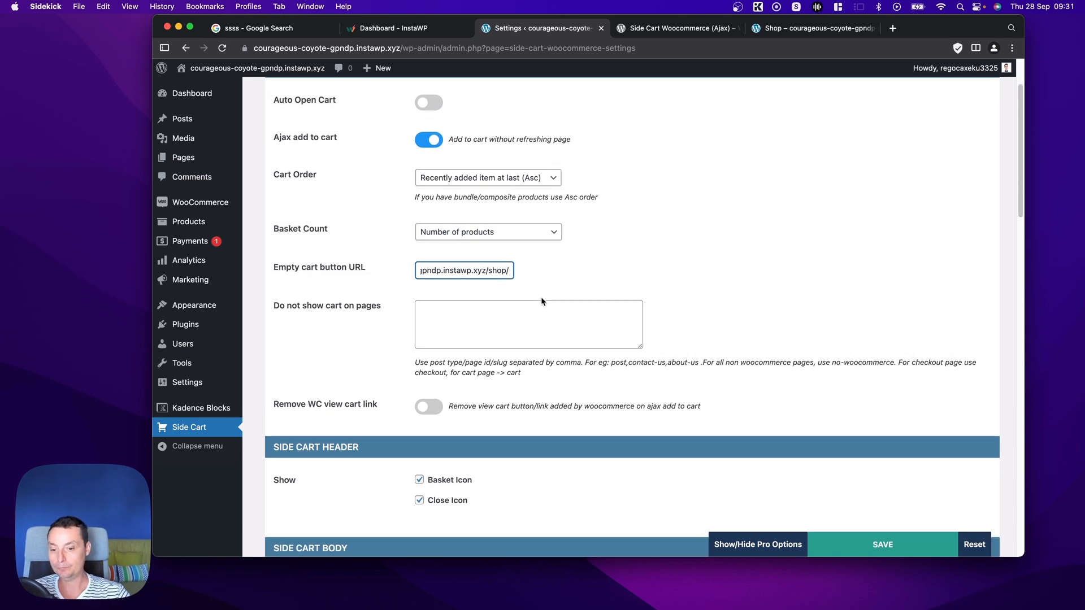
scroll(540, 303, "down", 2)
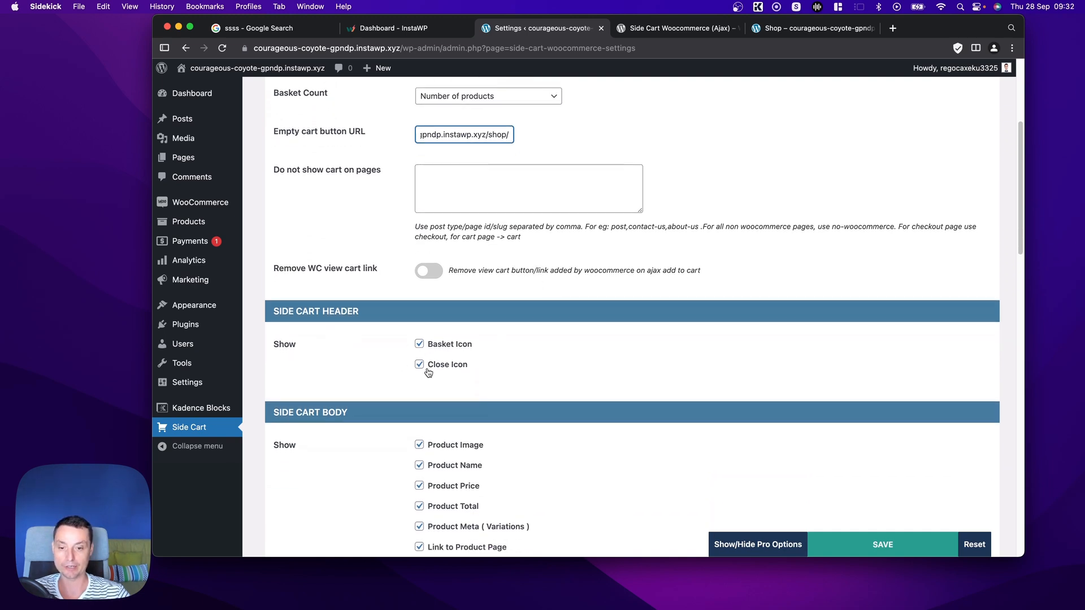
scroll(524, 294, "down", 4)
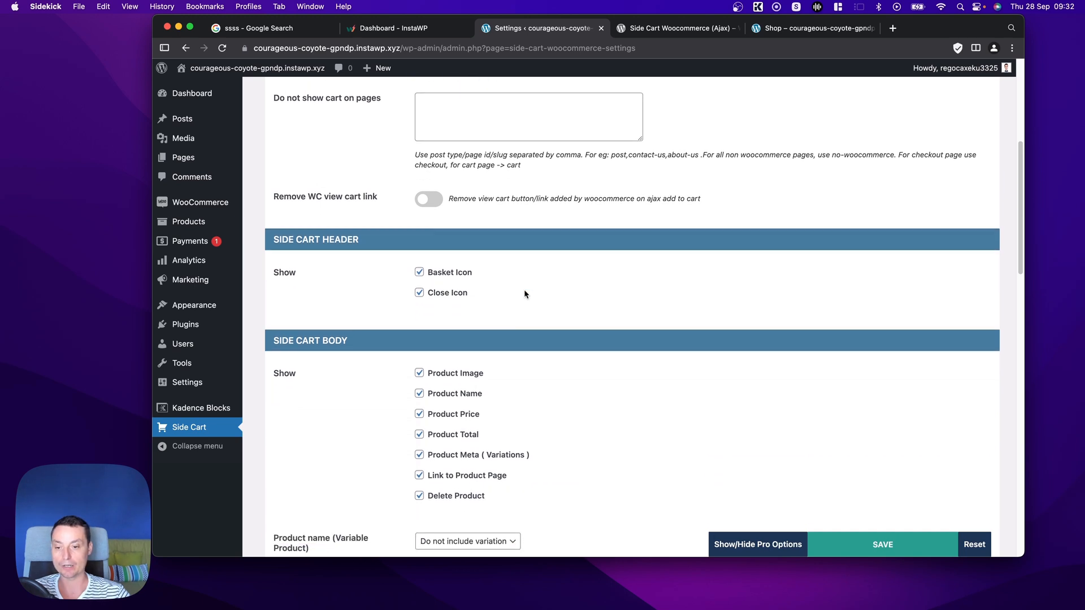
scroll(523, 293, "down", 6)
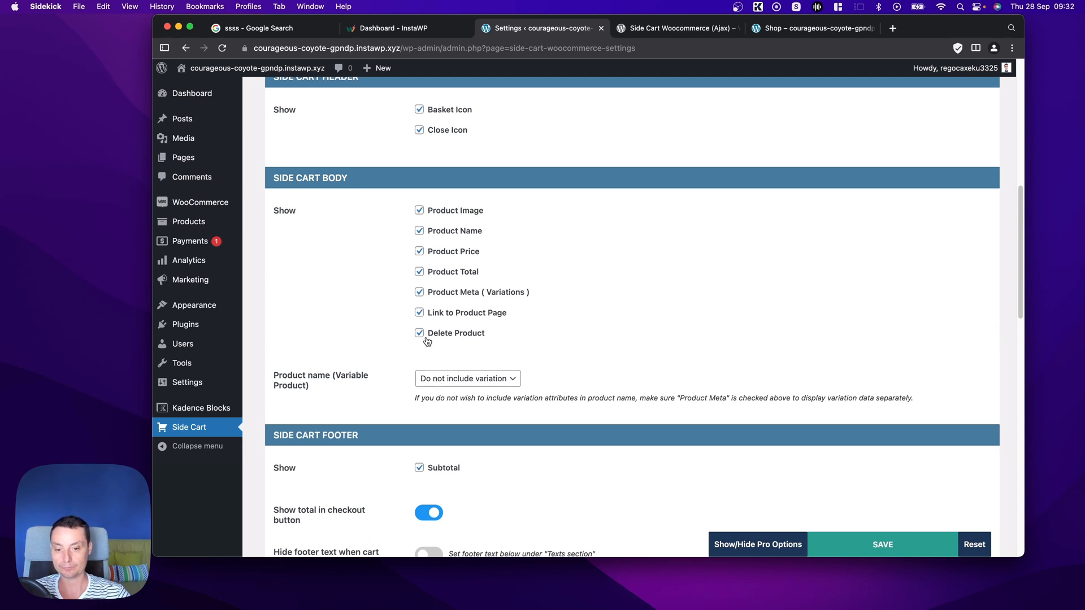
scroll(428, 337, "down", 1)
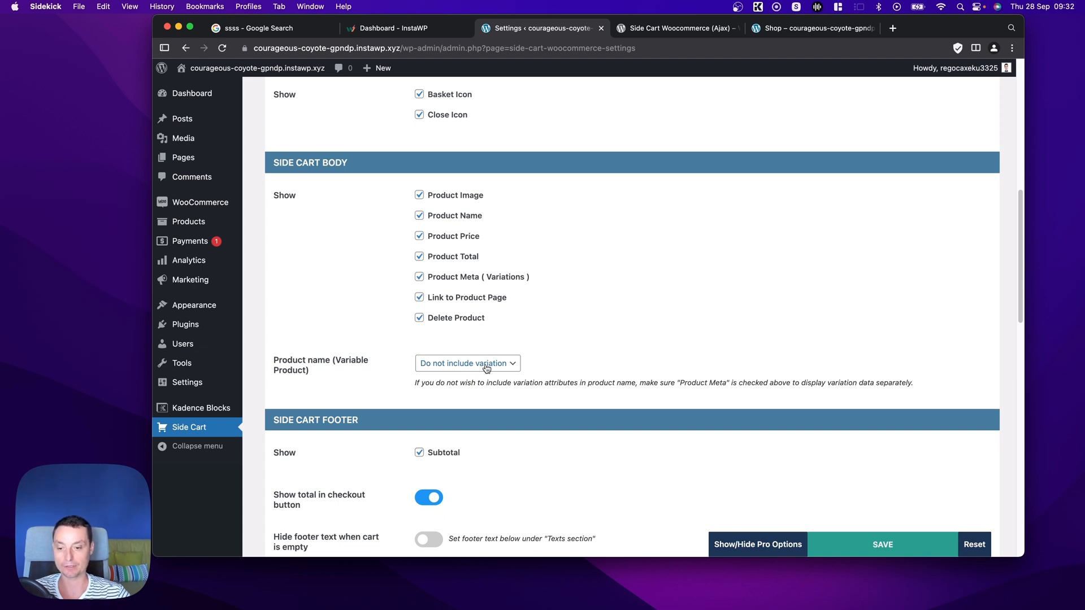
scroll(486, 368, "down", 5)
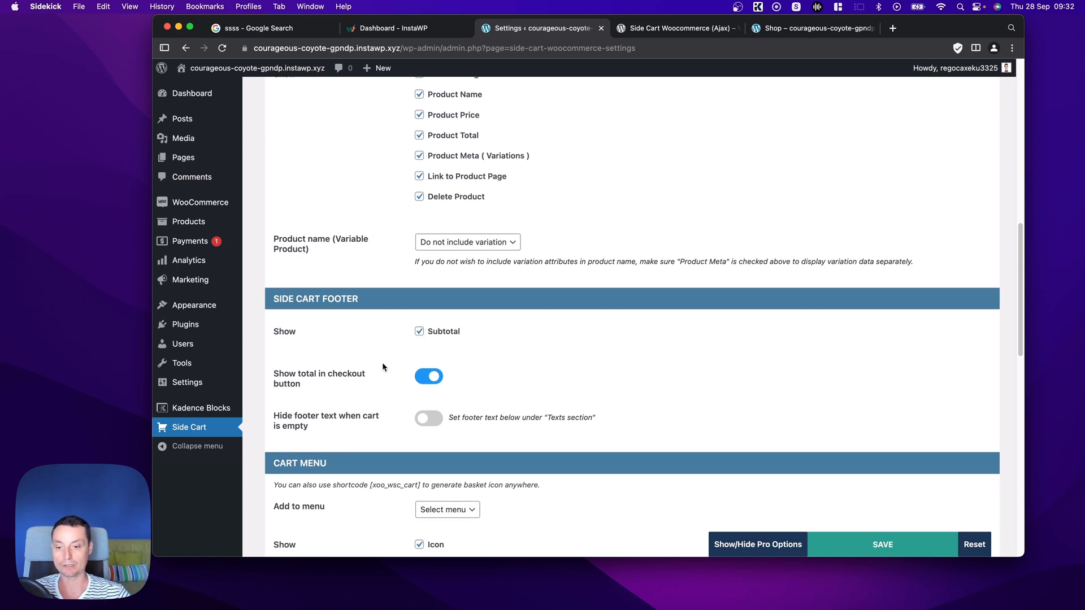
scroll(454, 341, "down", 2)
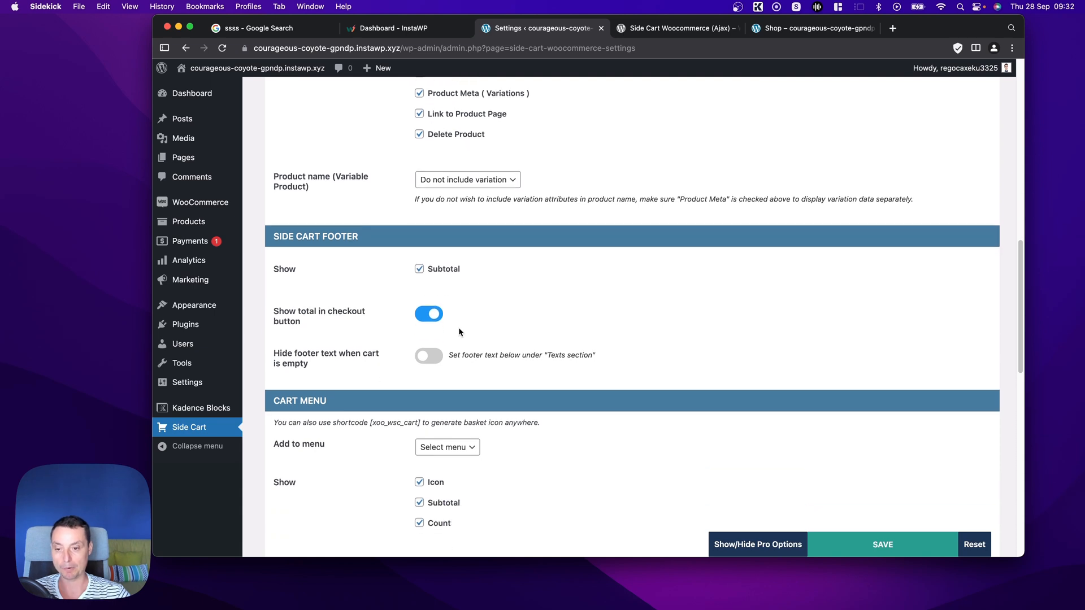
scroll(457, 313, "down", 1)
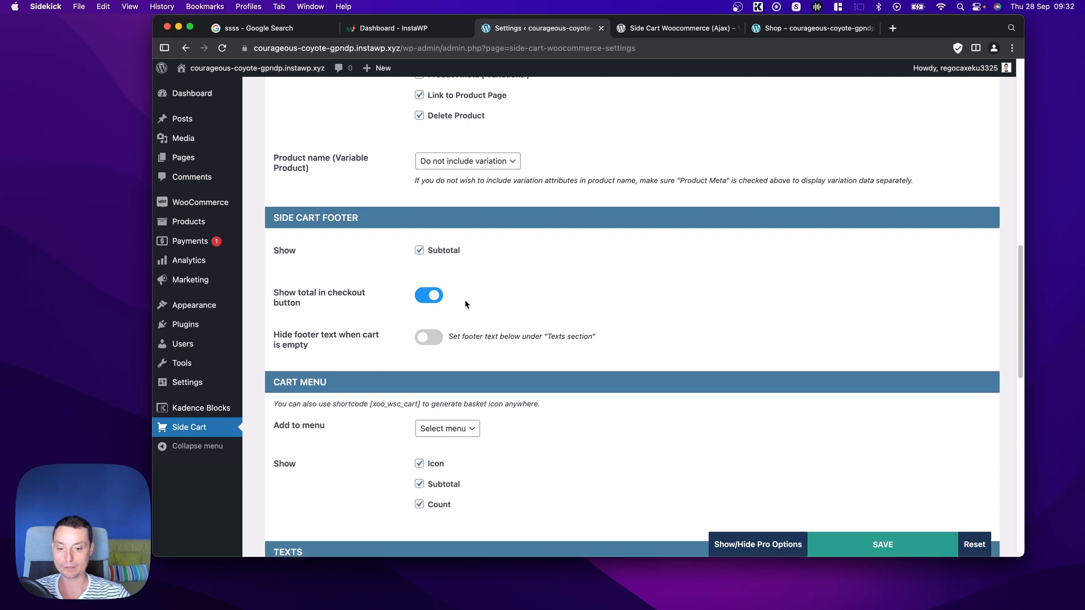
scroll(465, 304, "down", 3)
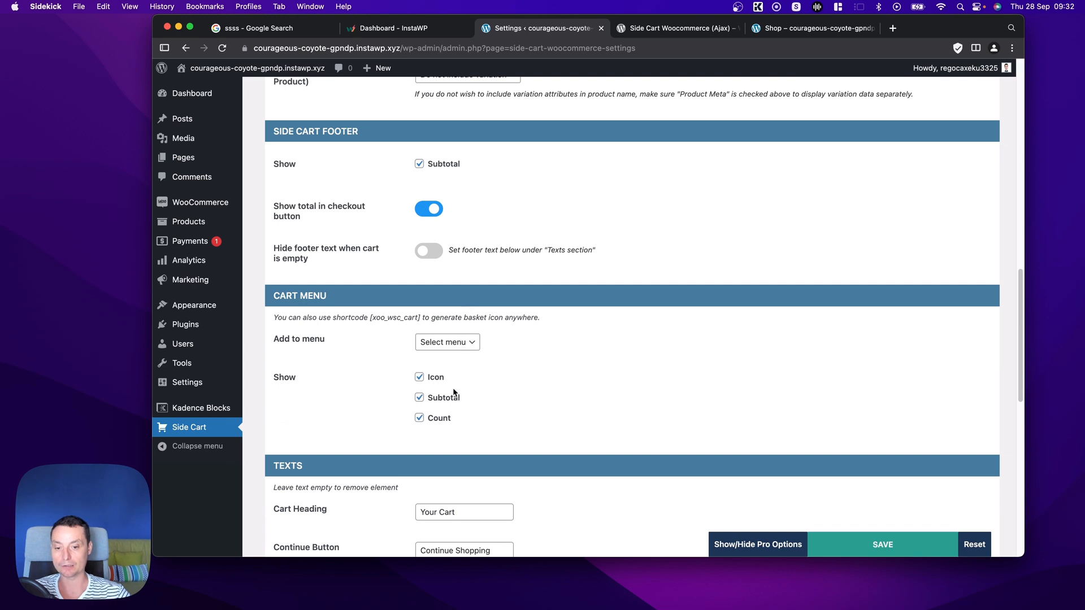
Check which menus the cart can be added to and examine the Texts and URLs settings
left_click(457, 341)
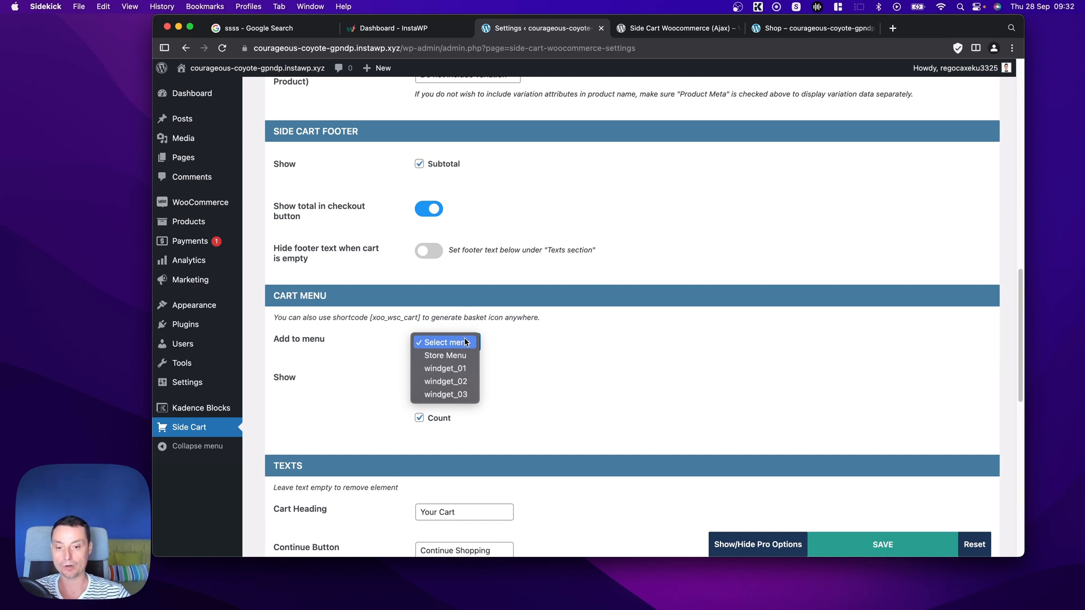
left_click(525, 337)
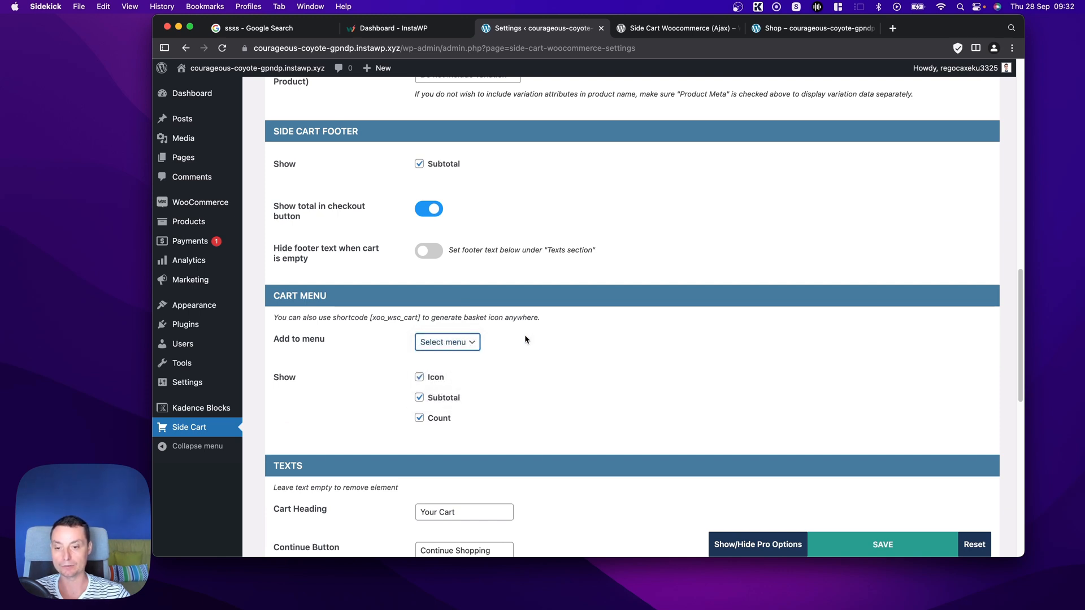
left_click(469, 343)
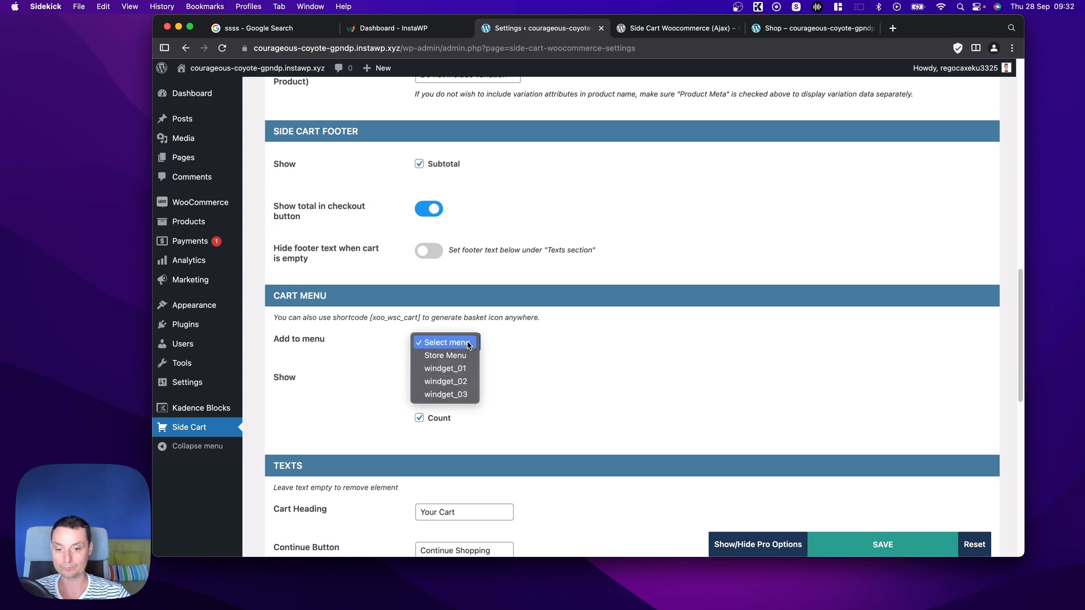
left_click(468, 344)
scroll(586, 337, "down", 1)
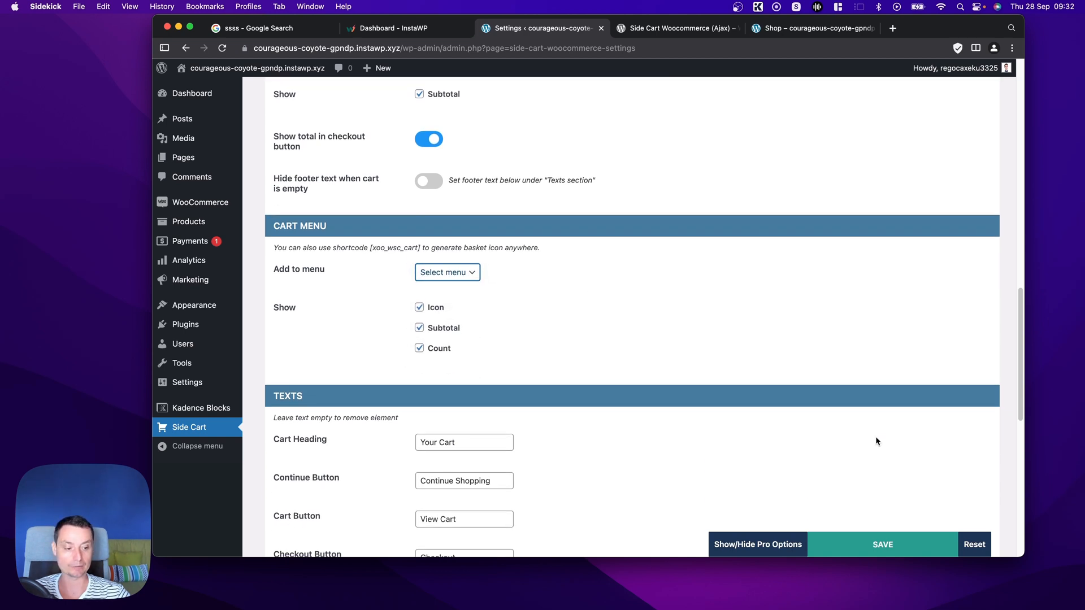
scroll(971, 485, "down", 1)
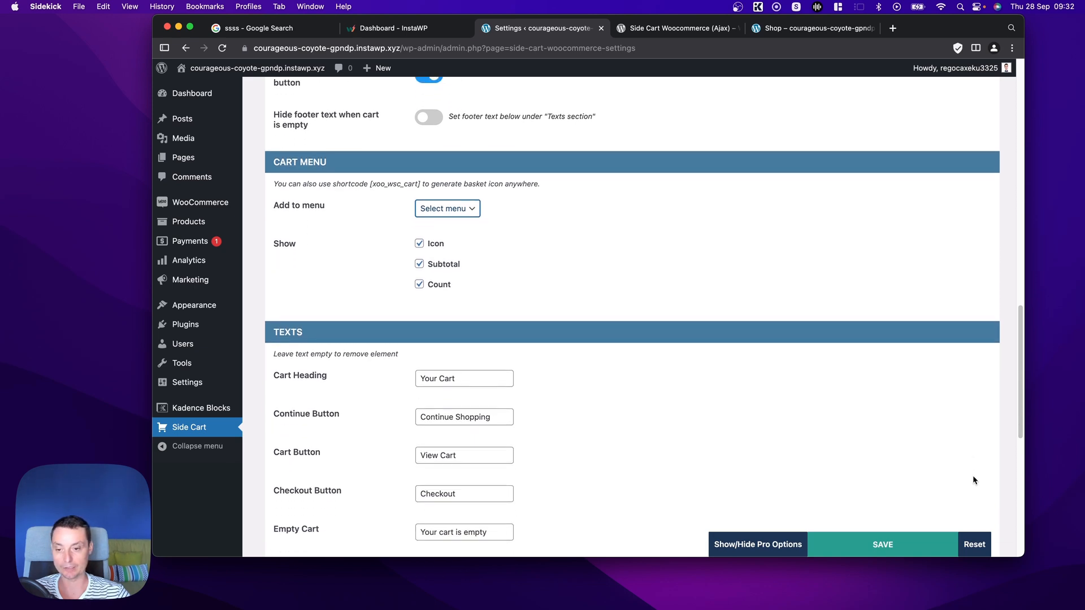
scroll(972, 475, "down", 4)
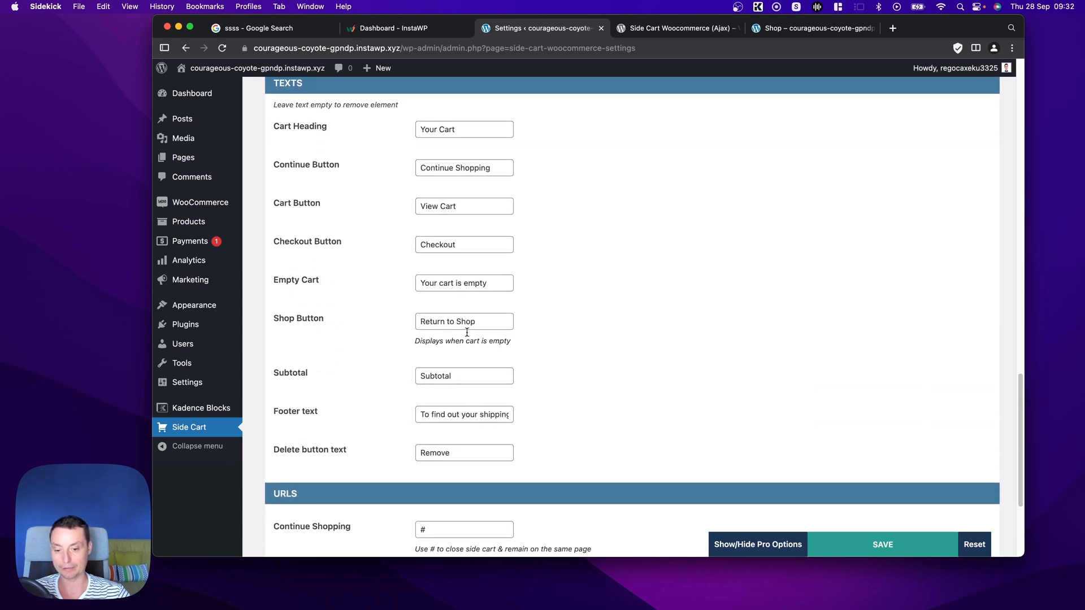
scroll(474, 267, "down", 3)
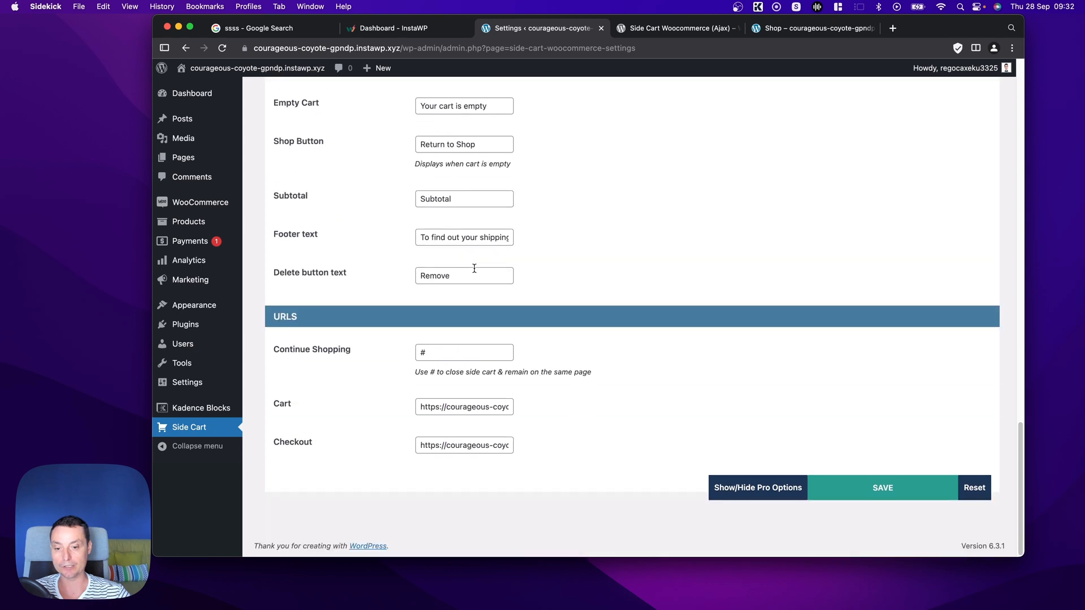
scroll(474, 268, "up", 5)
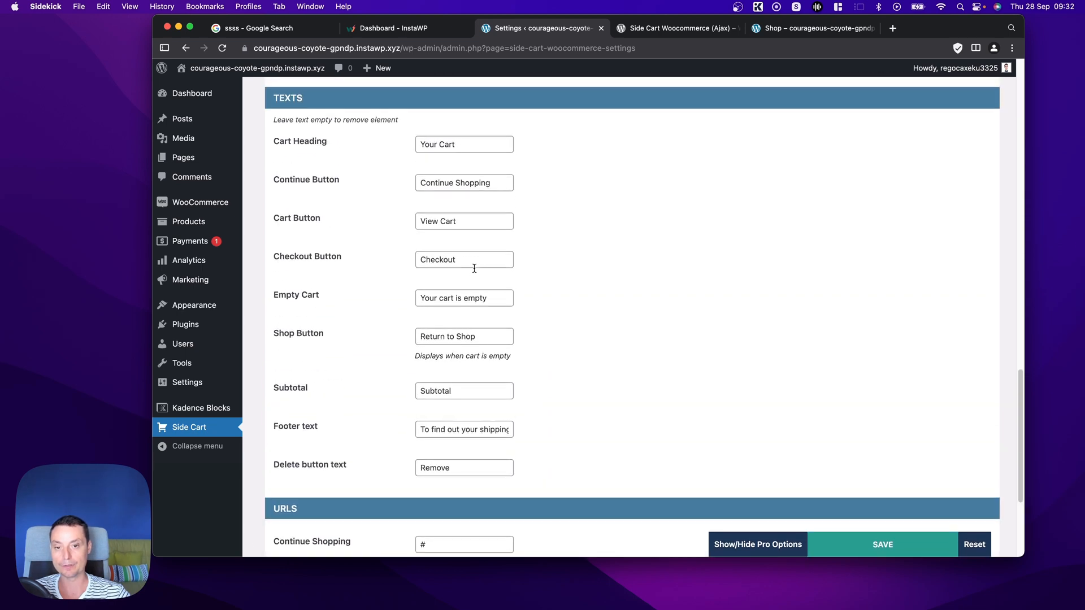
scroll(474, 267, "down", 5)
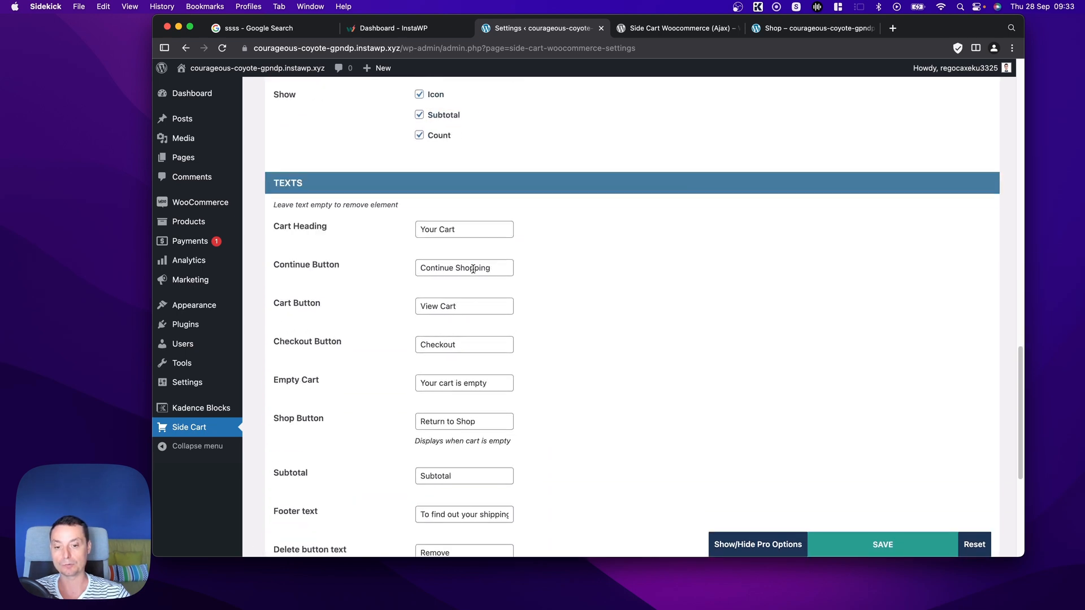
scroll(465, 275, "down", 1)
scroll(465, 275, "up", 13)
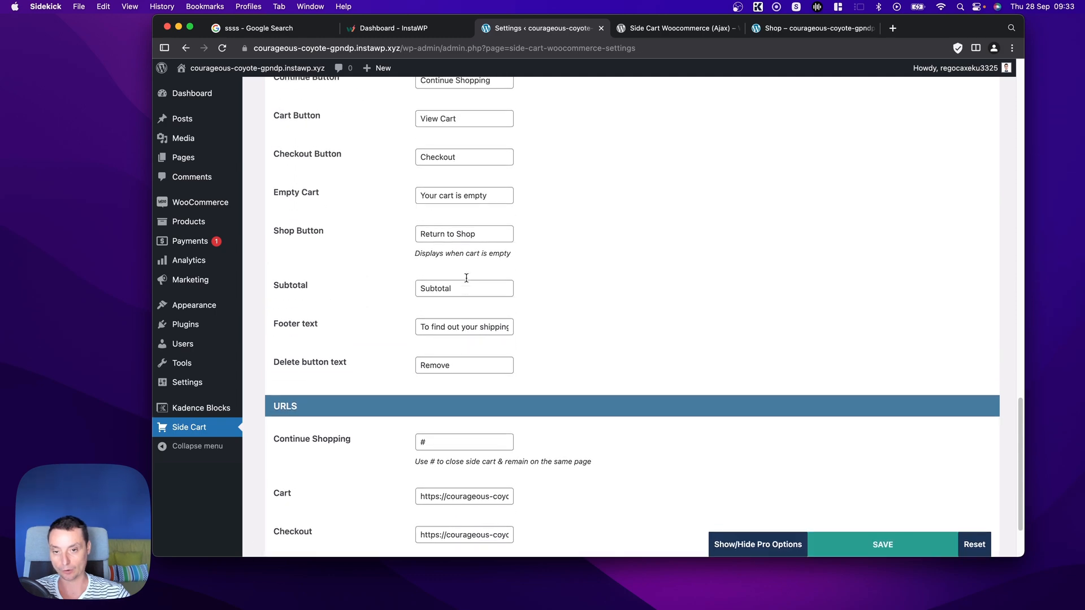
scroll(467, 278, "up", 15)
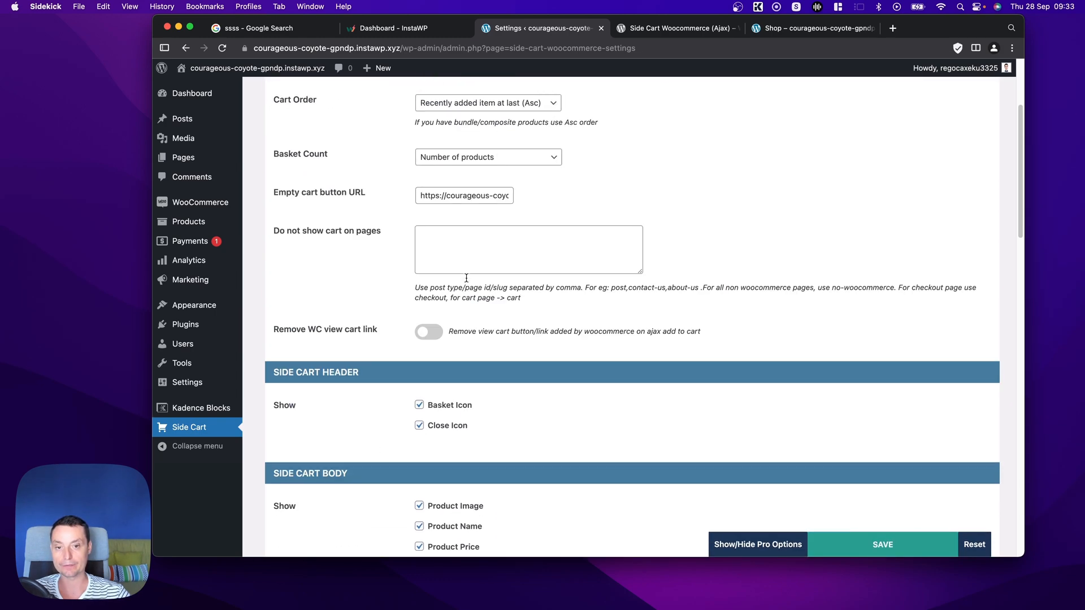
Save the general Side Cart settings and open the Style settings
left_click(897, 554)
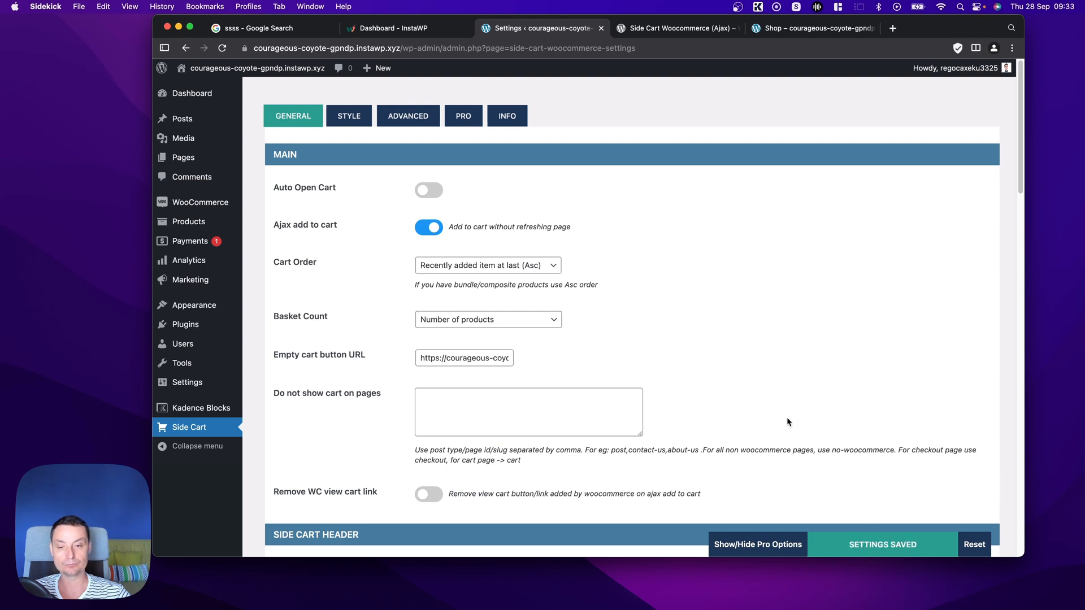
left_click(353, 116)
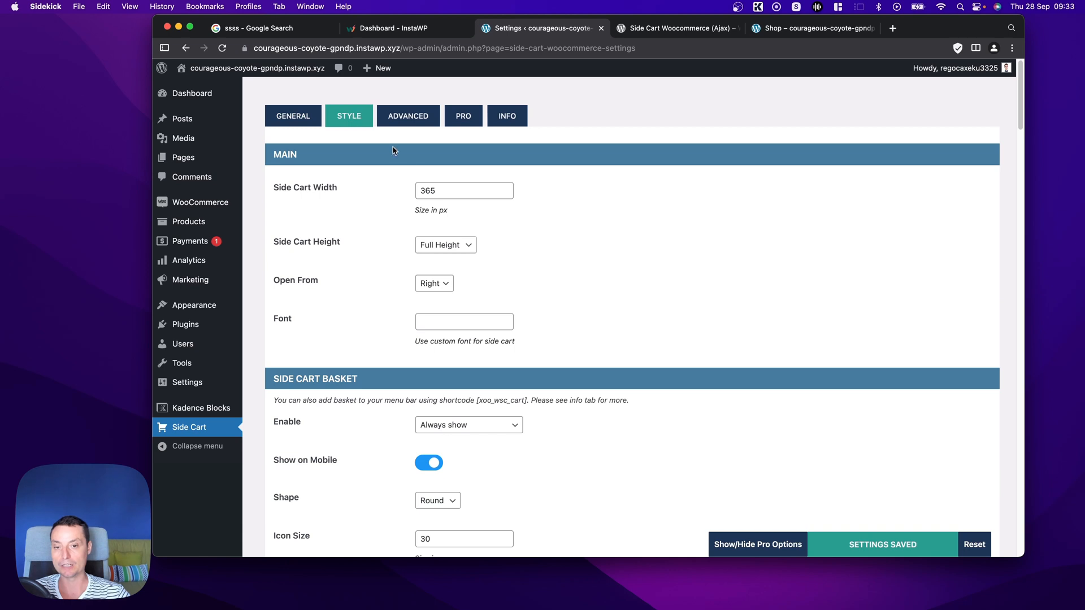
Save the Style settings and view the side cart on the reloaded shop page, closing it when done
left_click(469, 196)
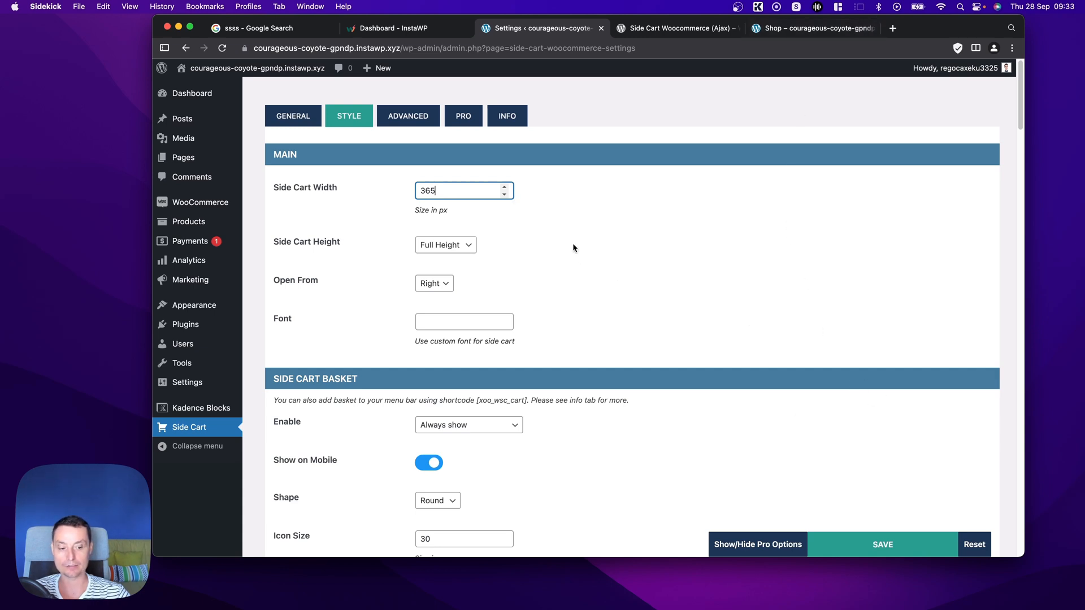
left_click(901, 554)
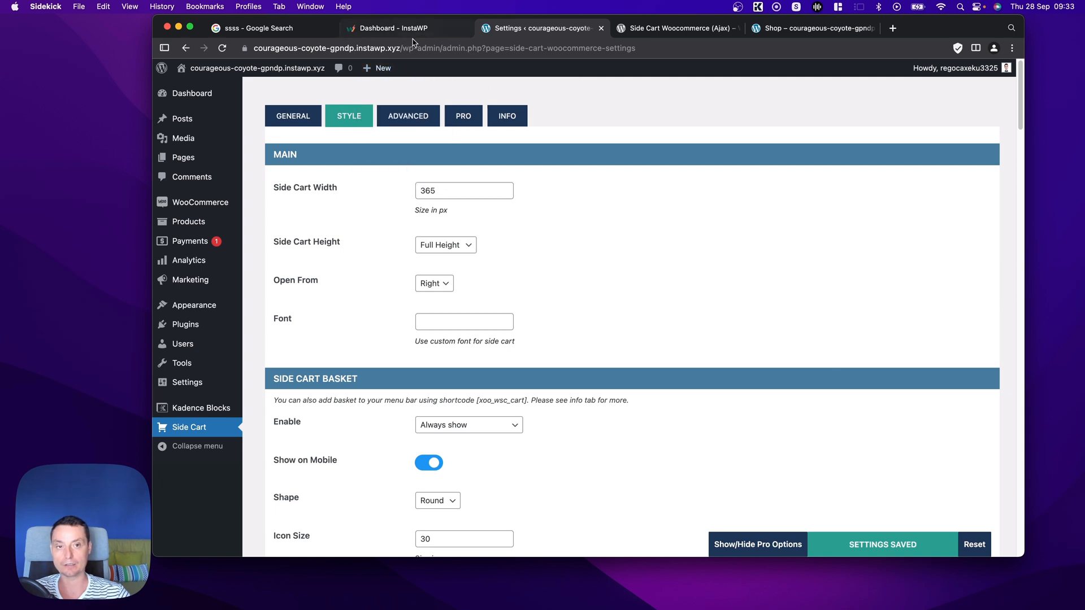
left_click(805, 28)
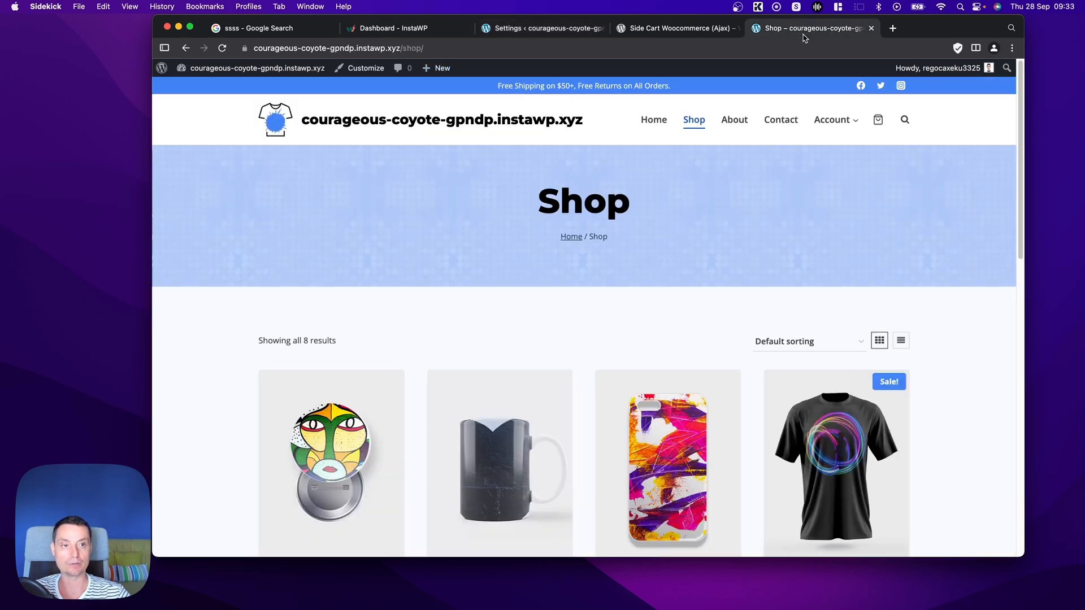
left_click(486, 50)
key("Return")
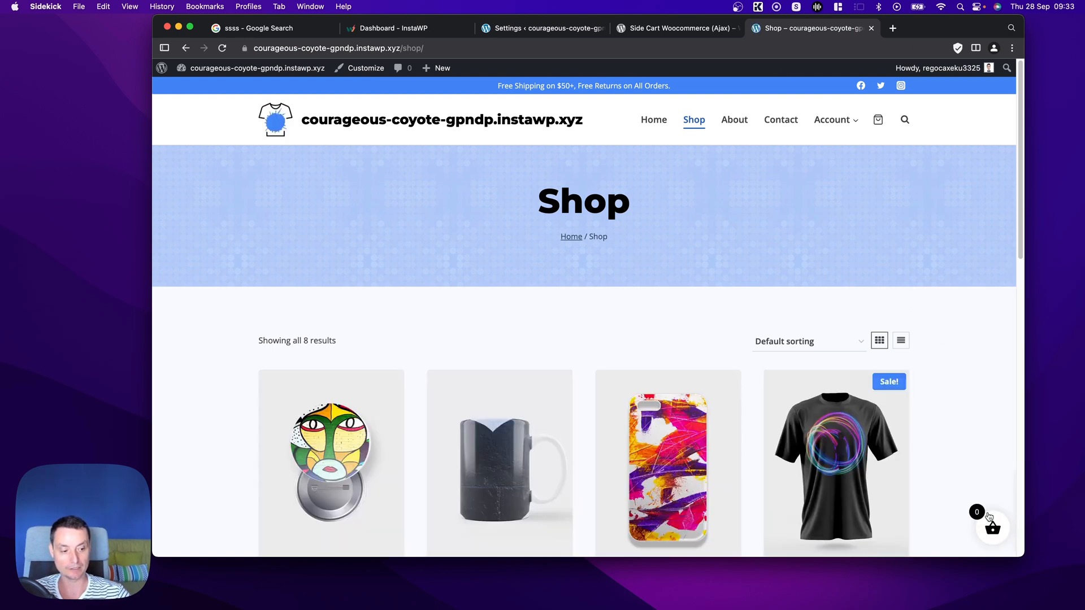
left_click(988, 519)
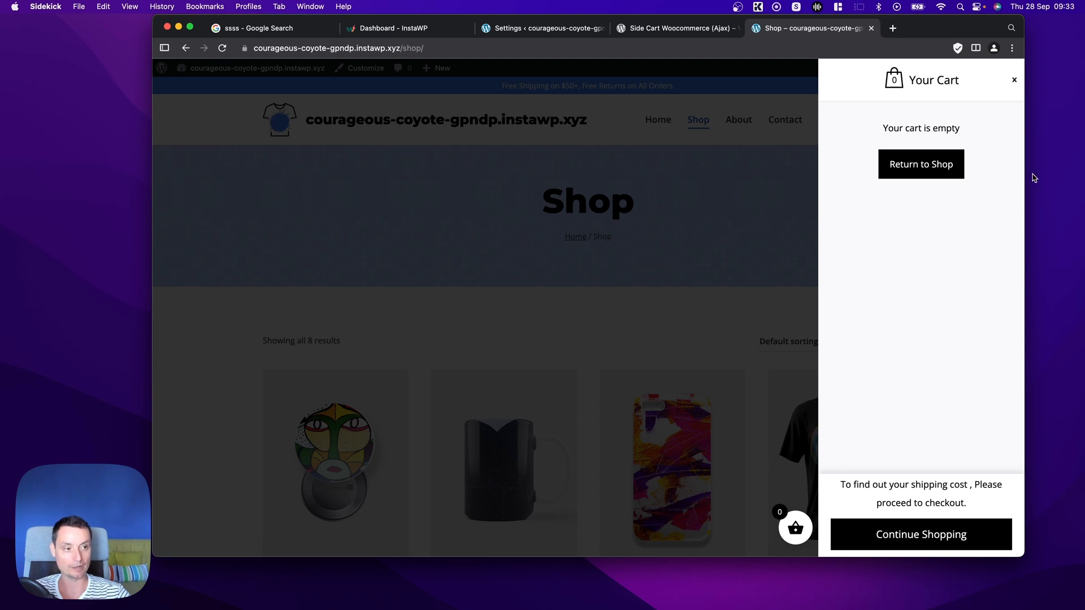
left_click(1014, 80)
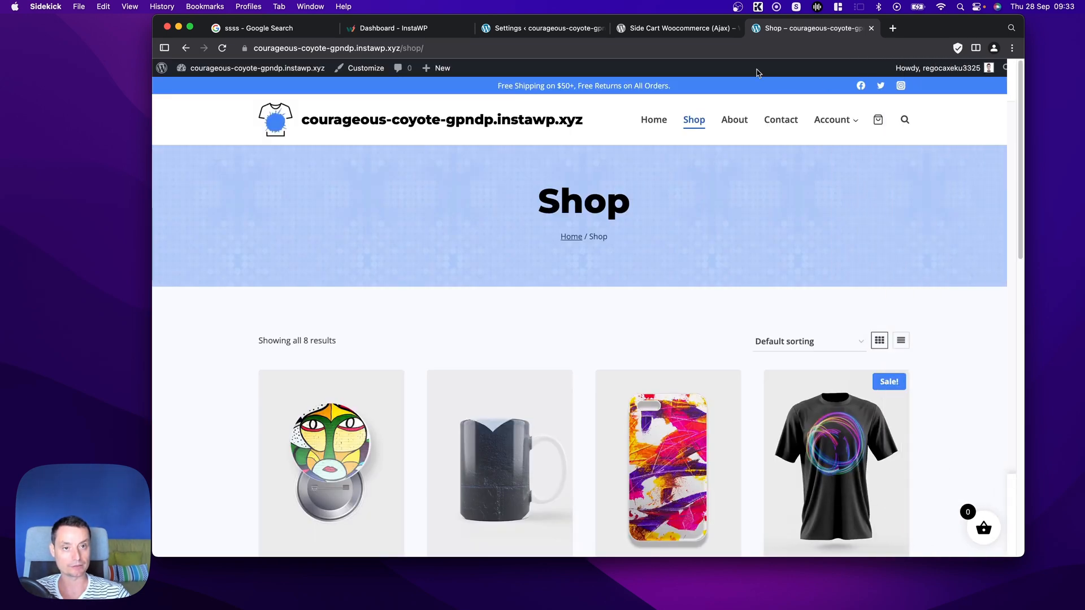
Set the Side Cart Width to 450 px and save the Style settings
left_click(565, 28)
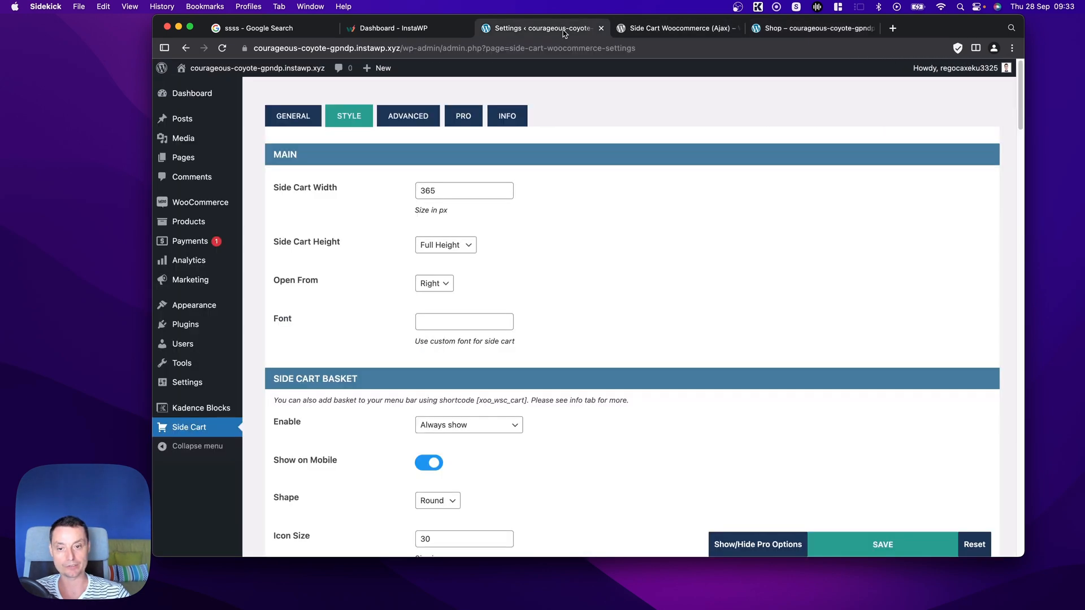
left_click(443, 189)
double_click(444, 190)
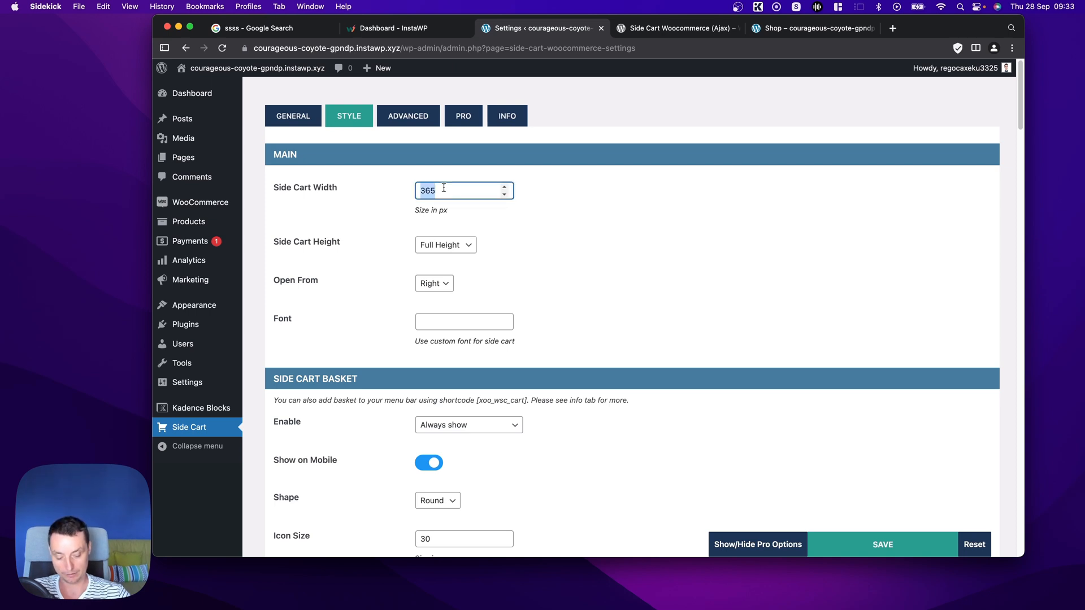
type("450")
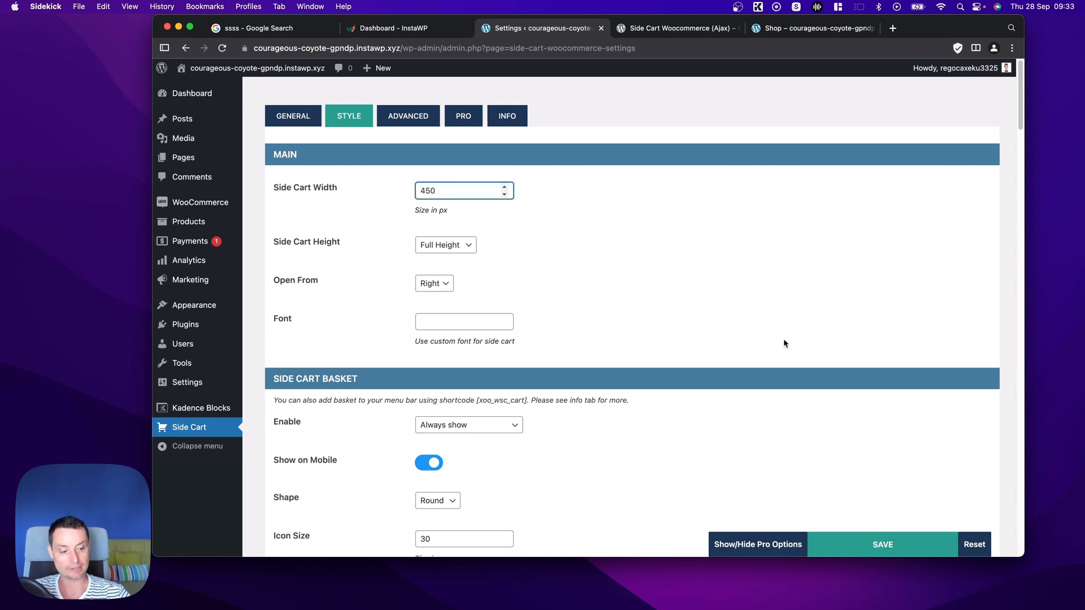
left_click(870, 546)
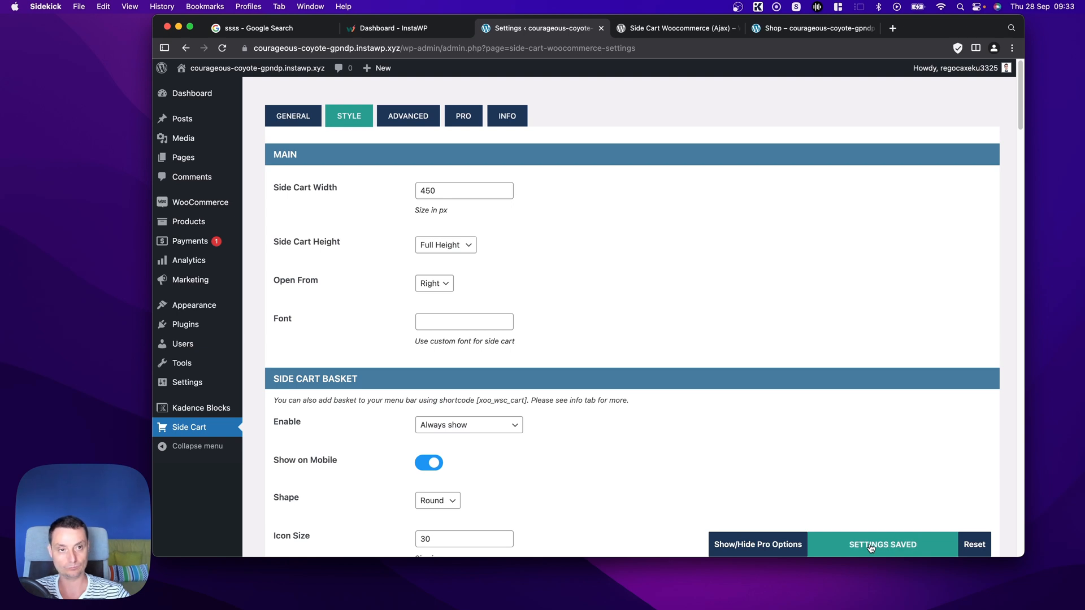
Reload the shop page and open the side cart from the floating basket to check its new width
left_click(813, 28)
left_click(518, 48)
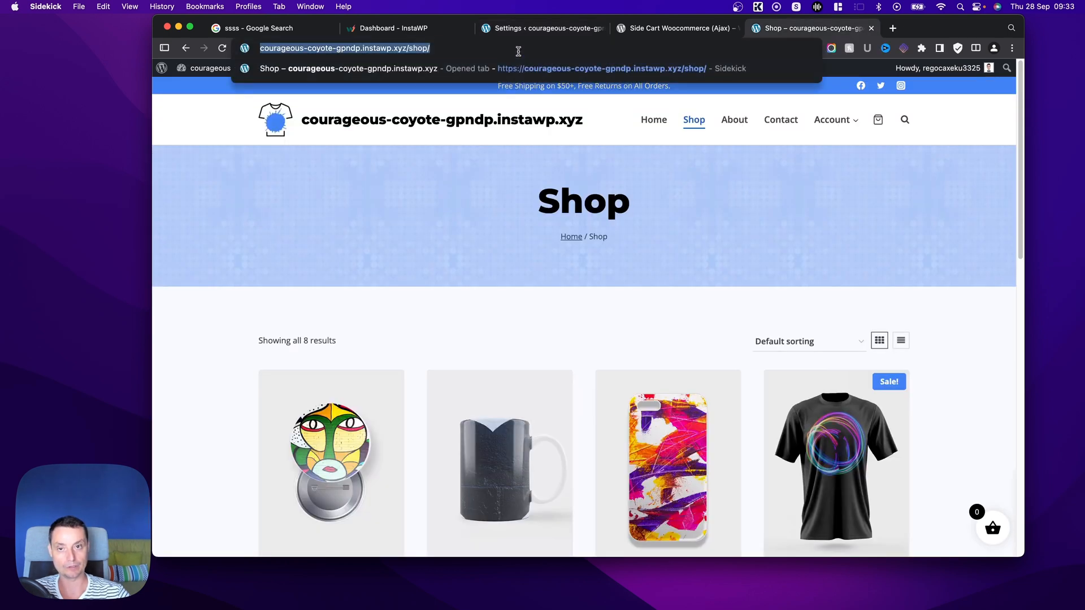
key("Return")
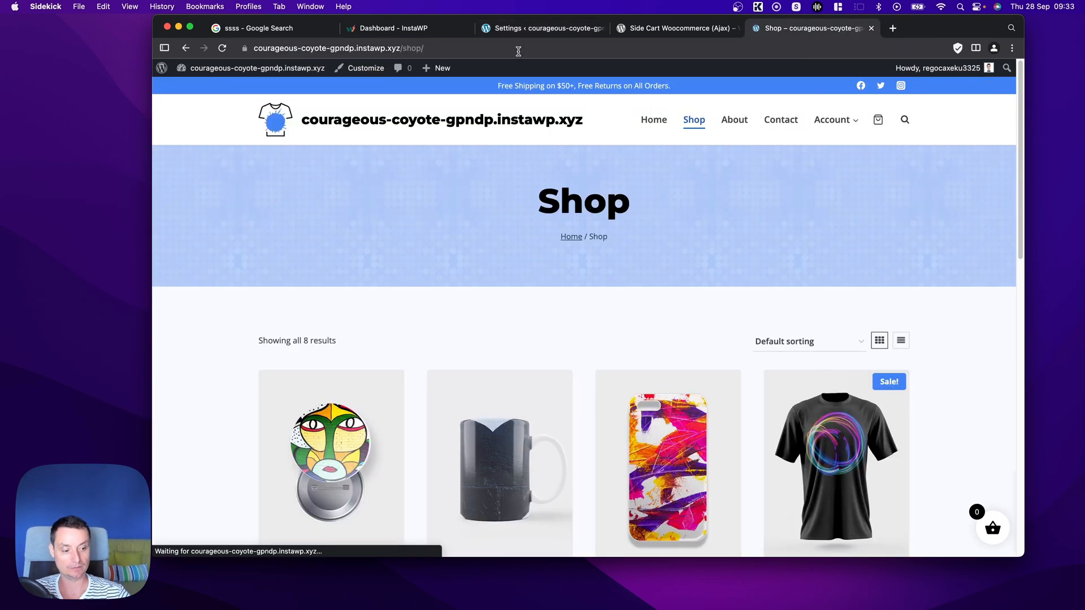
left_click(982, 525)
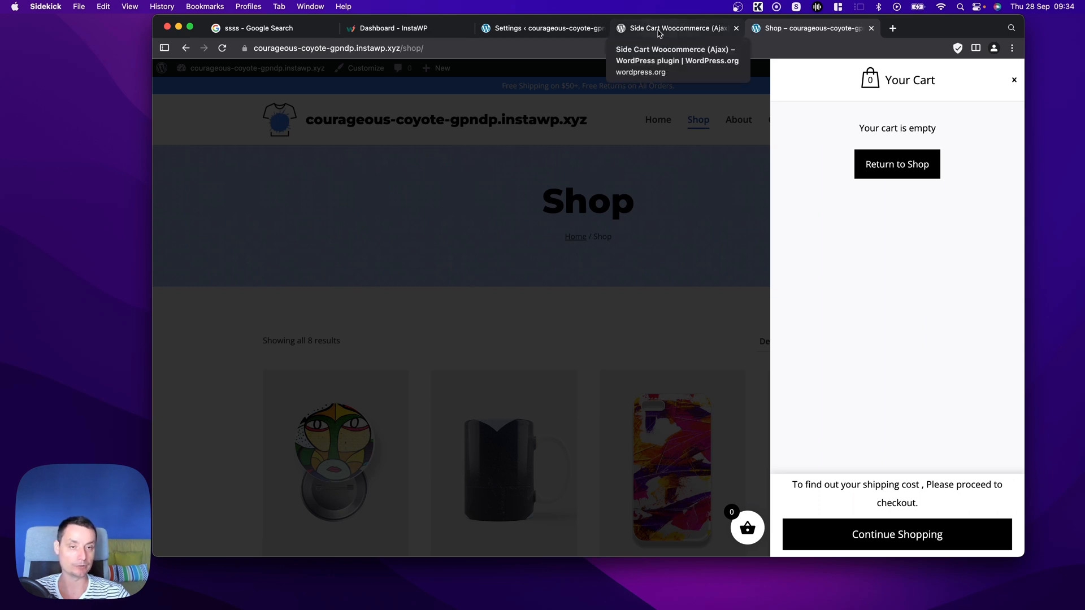
Return to the Side Cart settings and set the Side Cart Width to 375 px
left_click(660, 31)
left_click(552, 32)
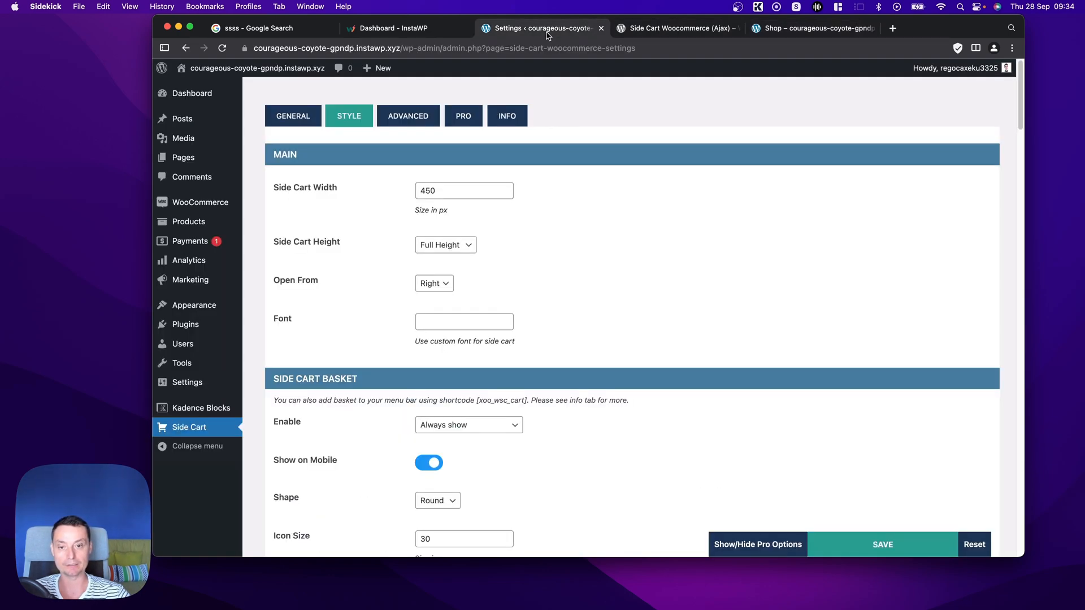
left_click(510, 195)
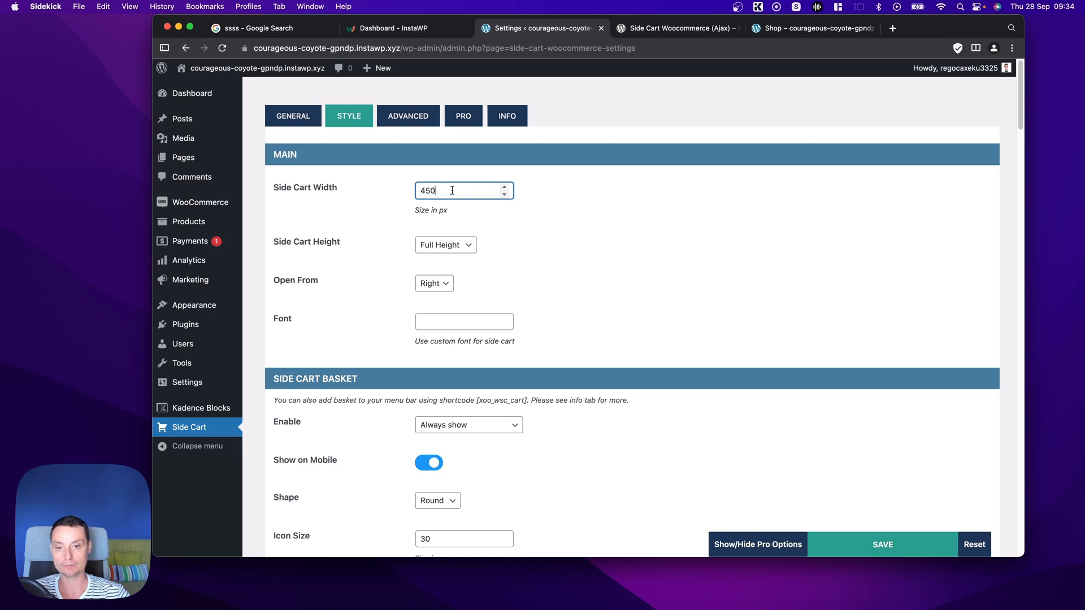
double_click(452, 190)
type("375")
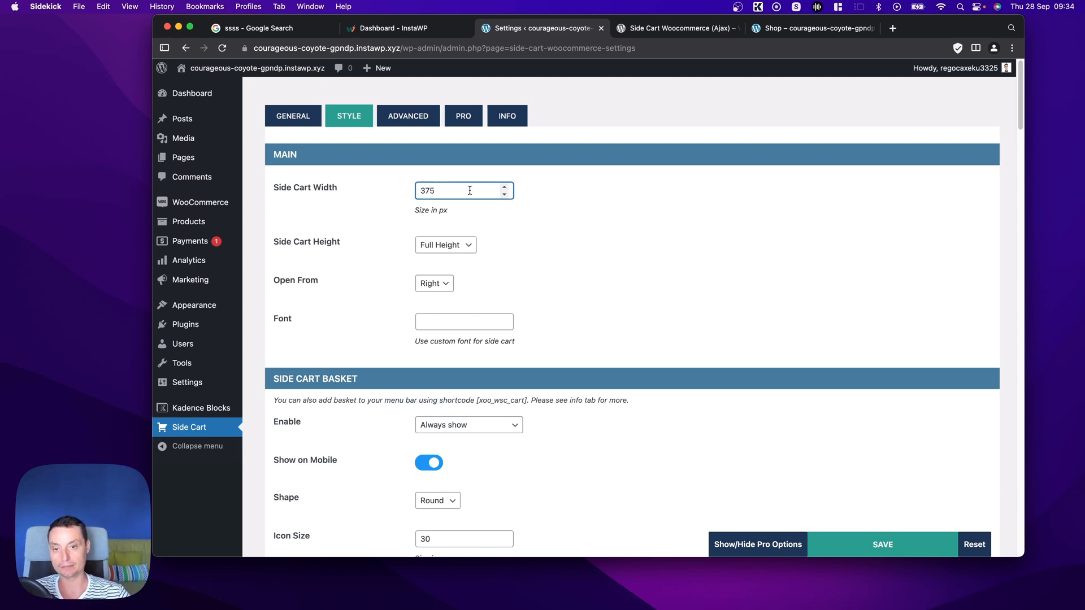
Examine the Side Cart Height and Open From options and the custom Font setting, keeping Full Height and Right
left_click(452, 245)
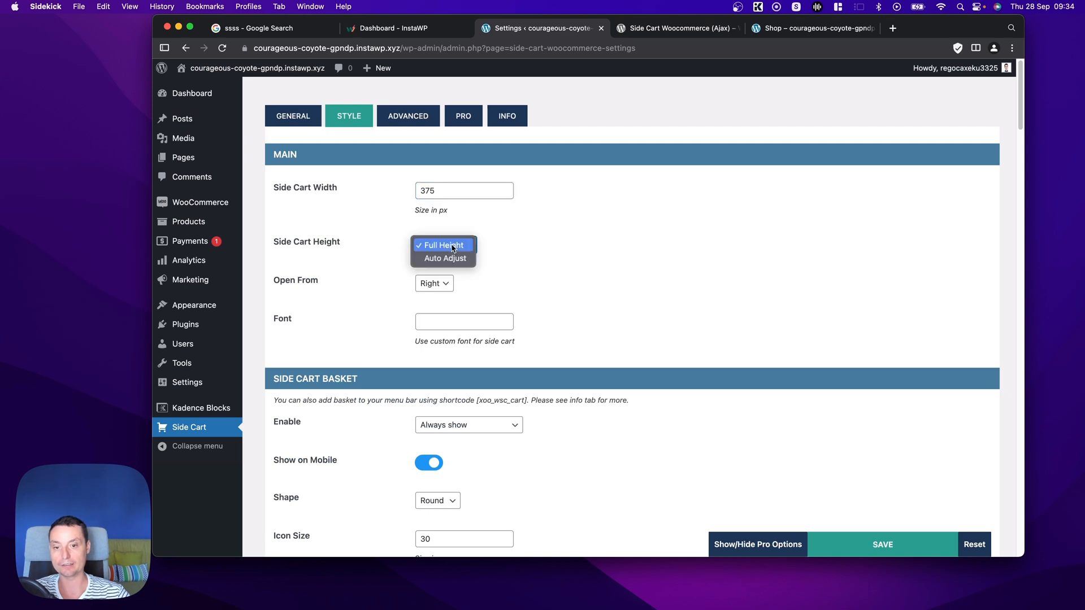
left_click(452, 248)
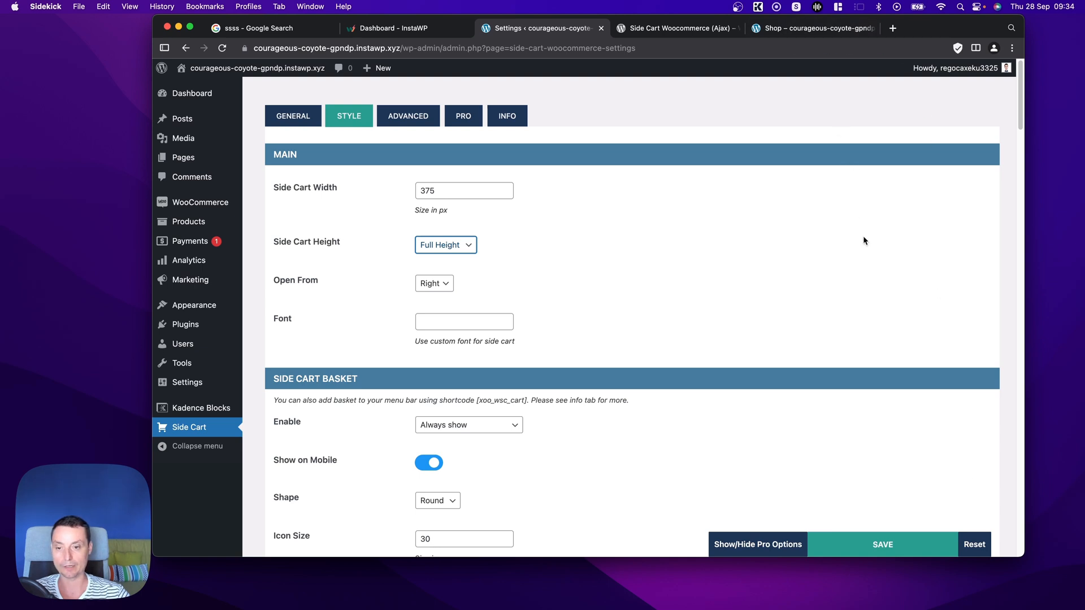
left_click(435, 283)
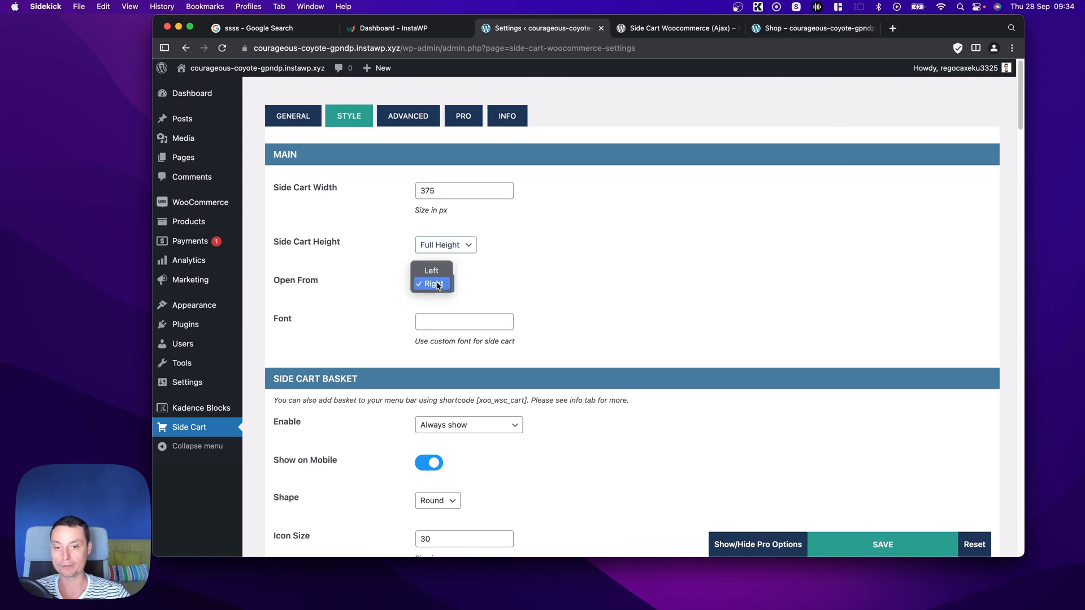
left_click(436, 284)
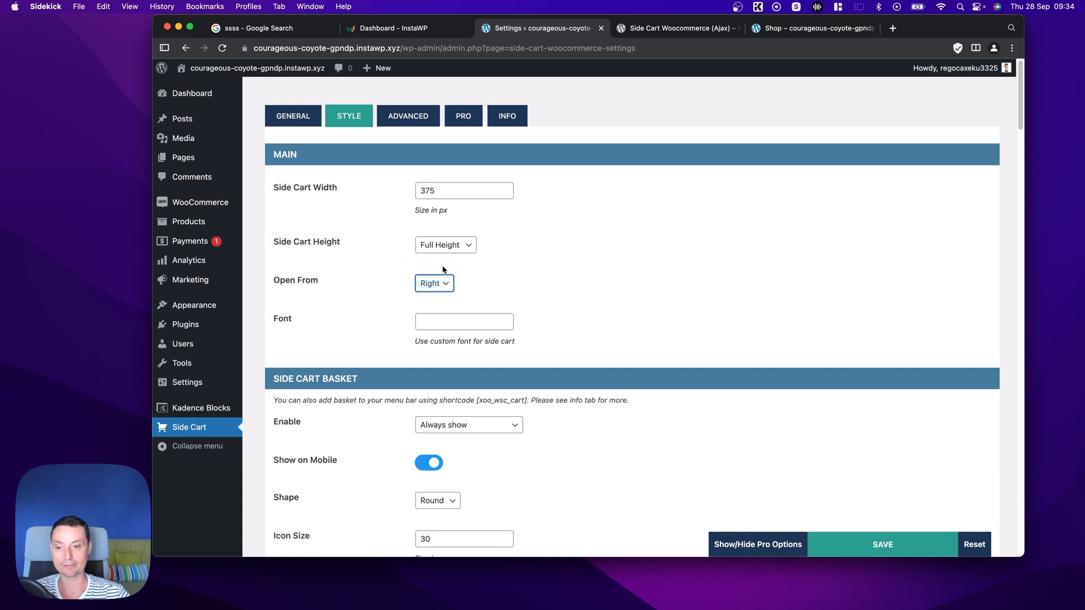
left_click(474, 320)
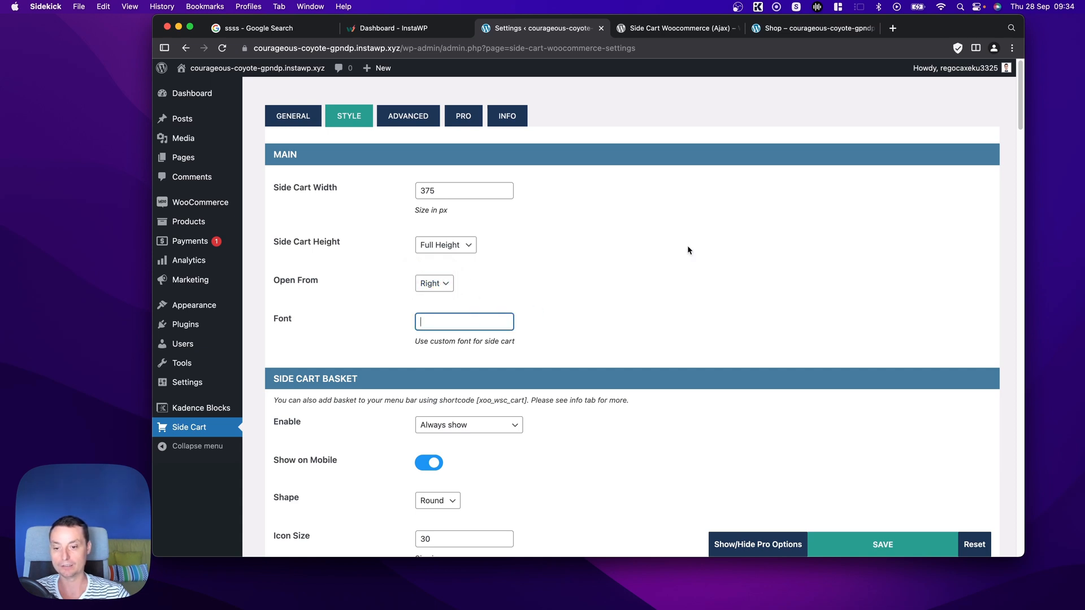
Look over the Side Cart Basket settings and close the side cart on the shop page to view the floating basket
scroll(687, 247, "down", 3)
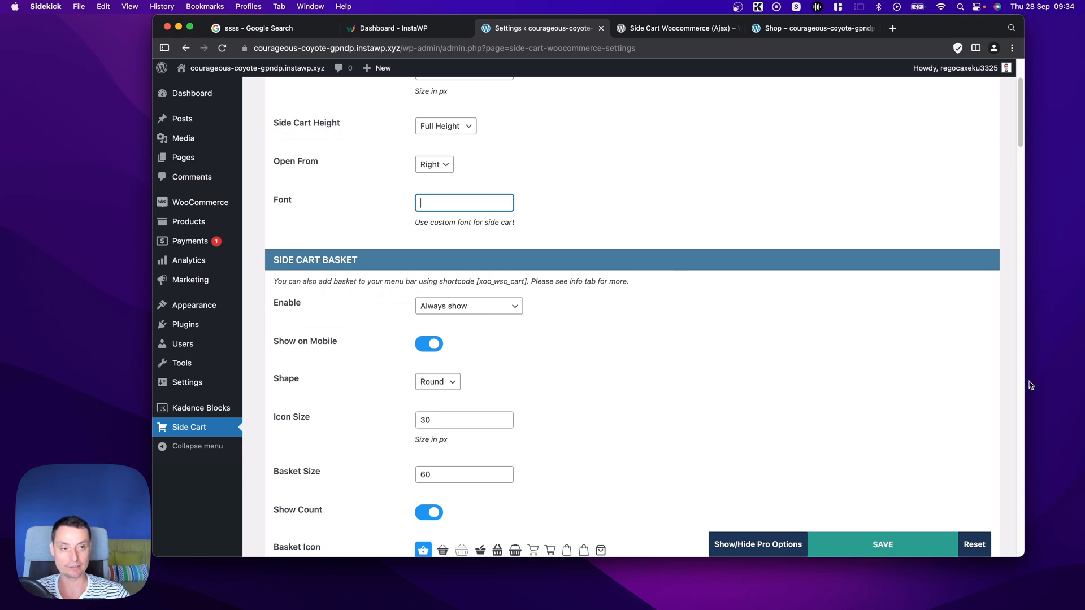
left_click(782, 28)
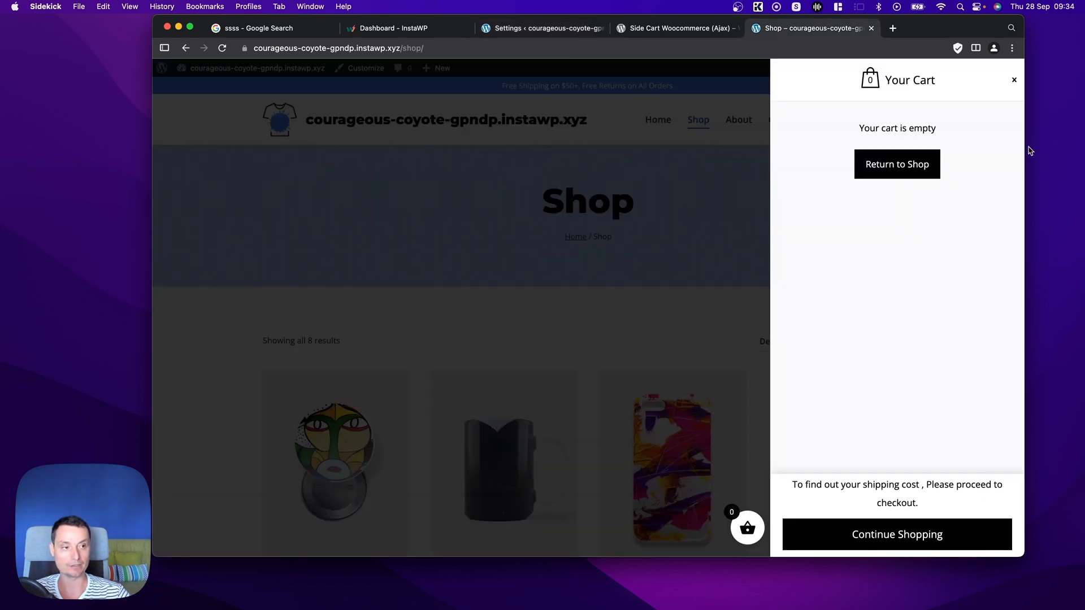
left_click(1014, 80)
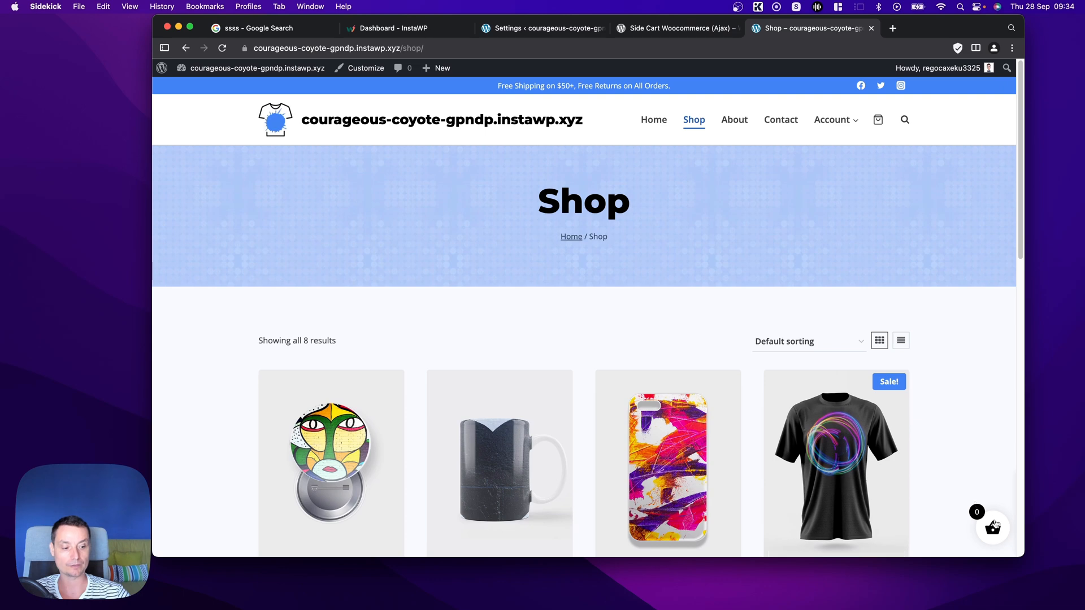
Check the basket's Enable options in the Style settings, keeping Always show, and switch Show on Mobile off and back on
left_click(664, 29)
left_click(557, 32)
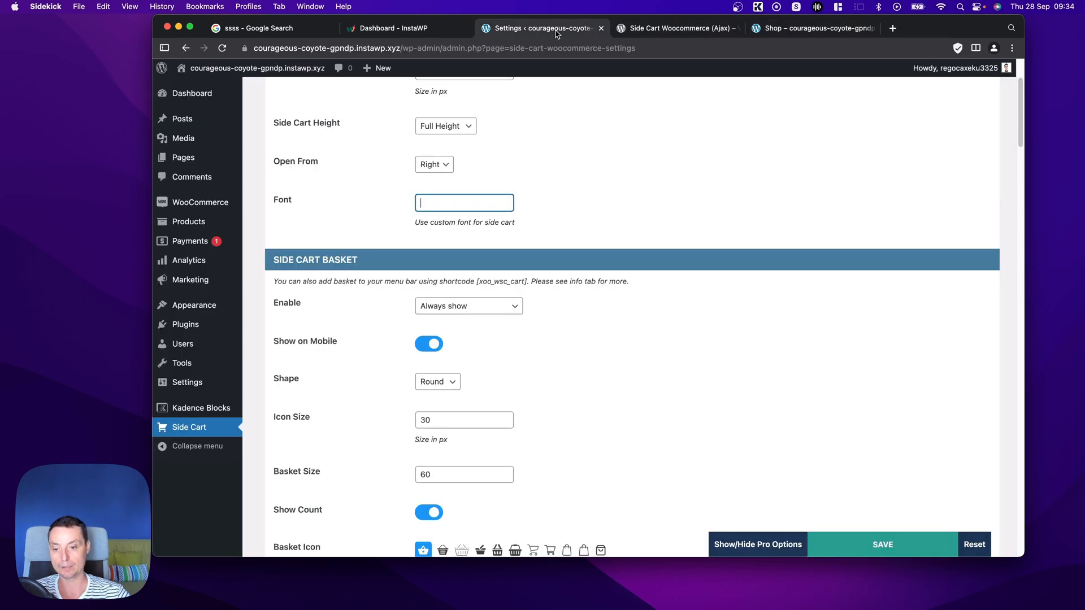
left_click(471, 310)
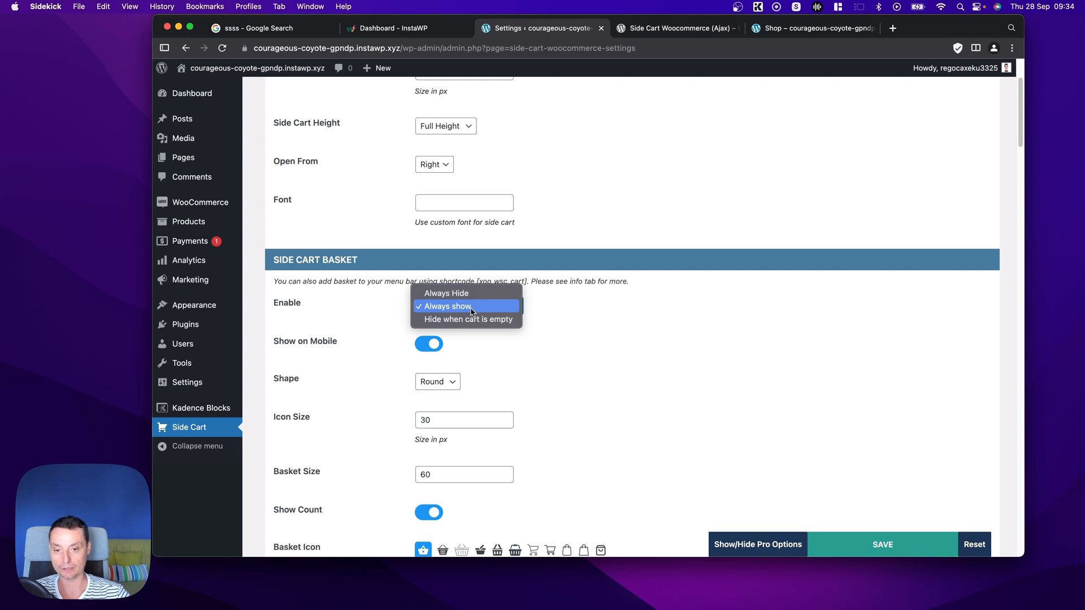
left_click(471, 310)
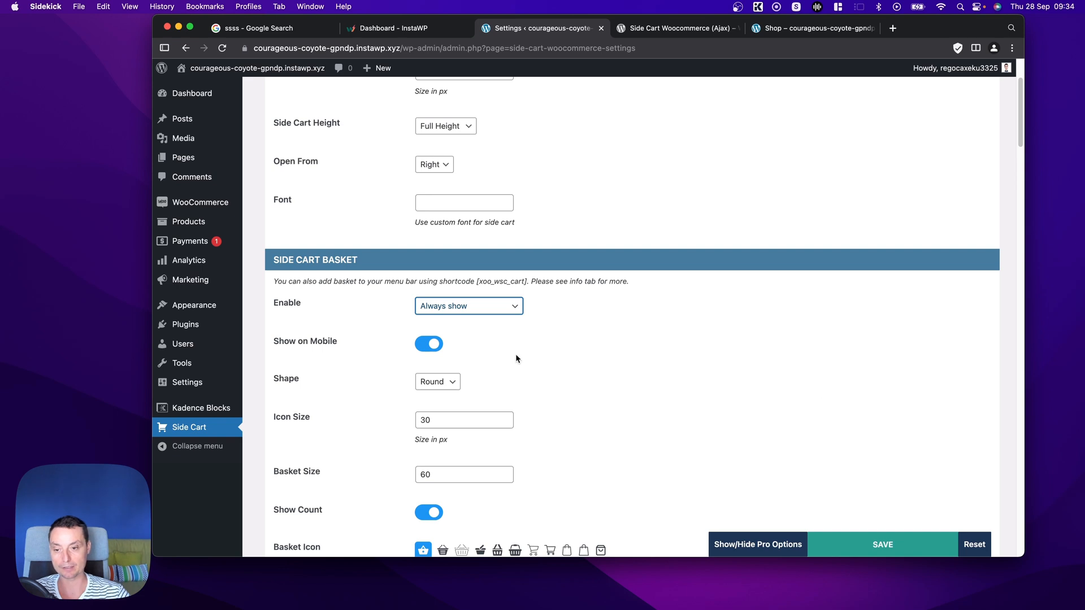
left_click(422, 345)
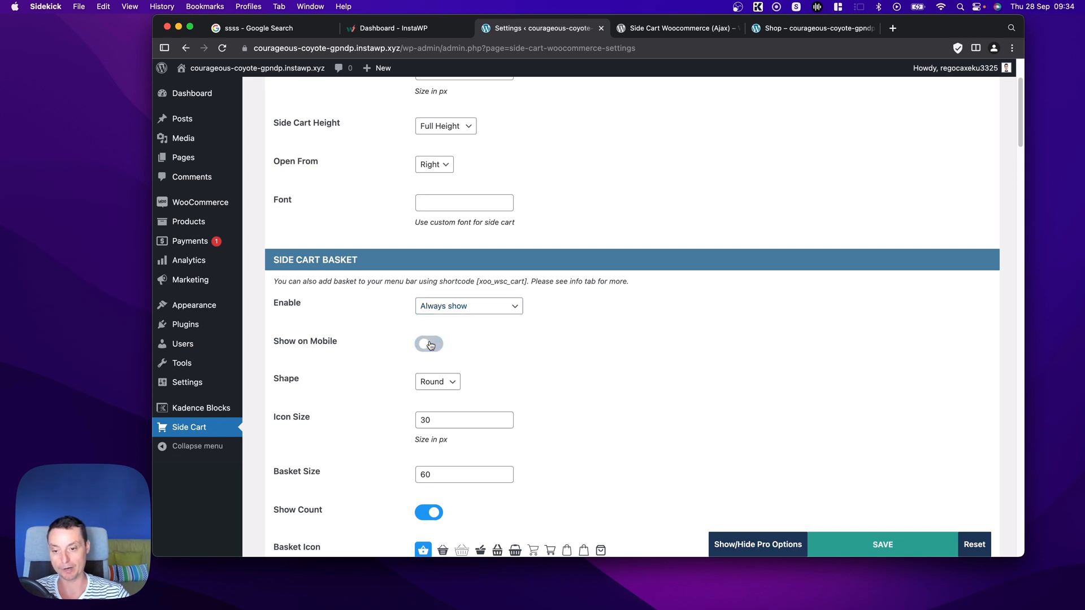
left_click(431, 345)
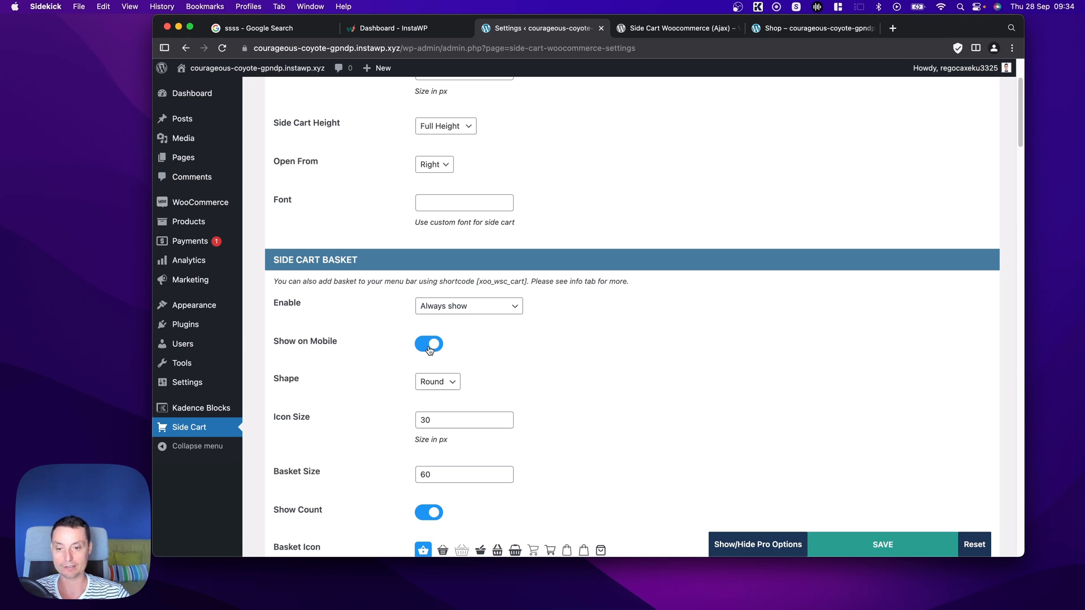
Set the side cart basket's Shape to Square and save the Style settings
scroll(478, 341, "down", 1)
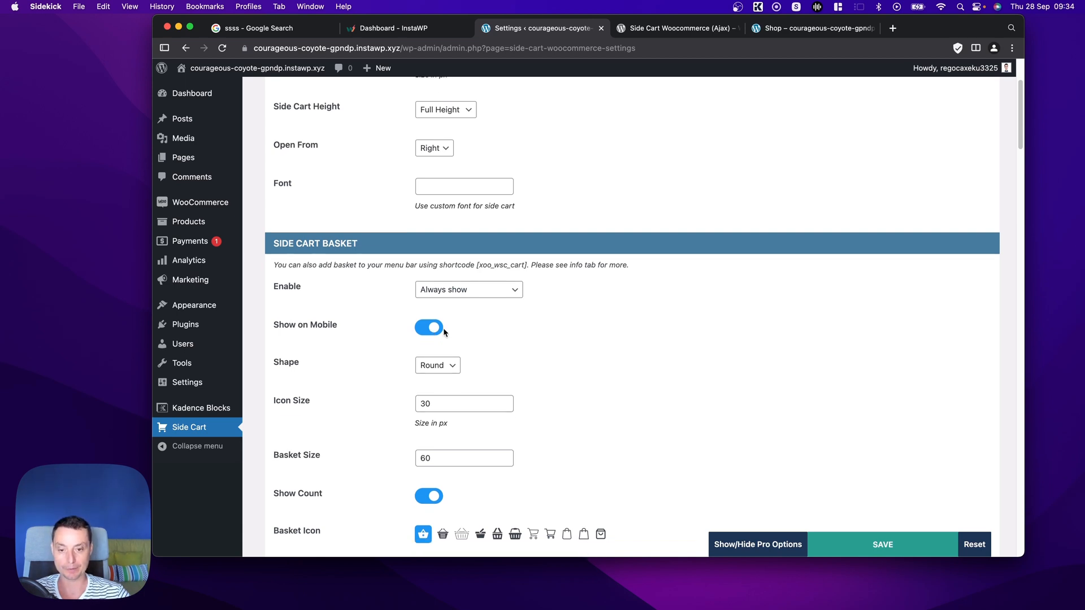
left_click(438, 366)
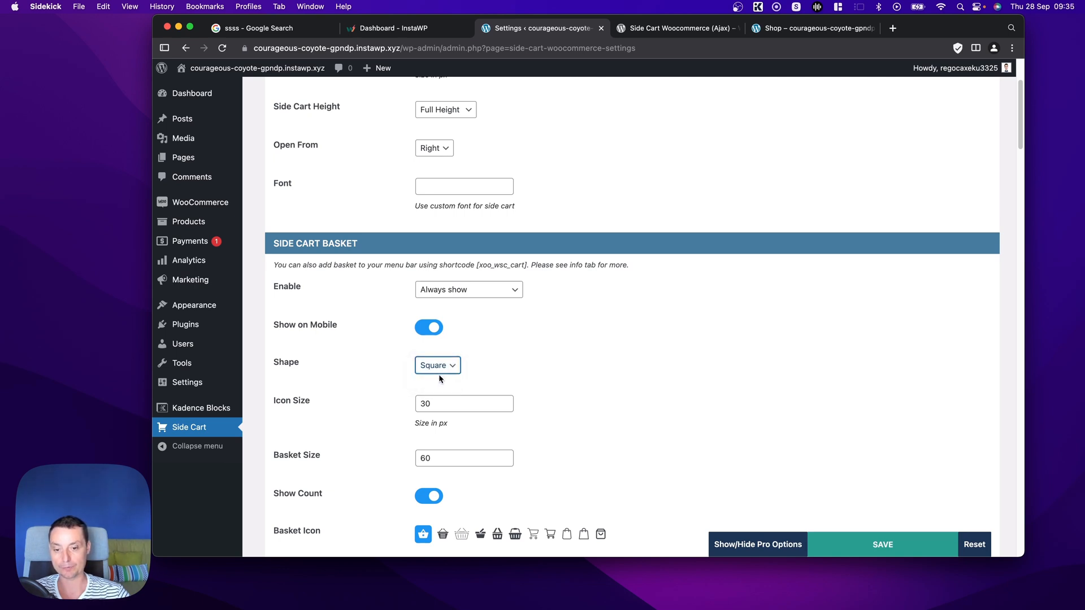
left_click(891, 543)
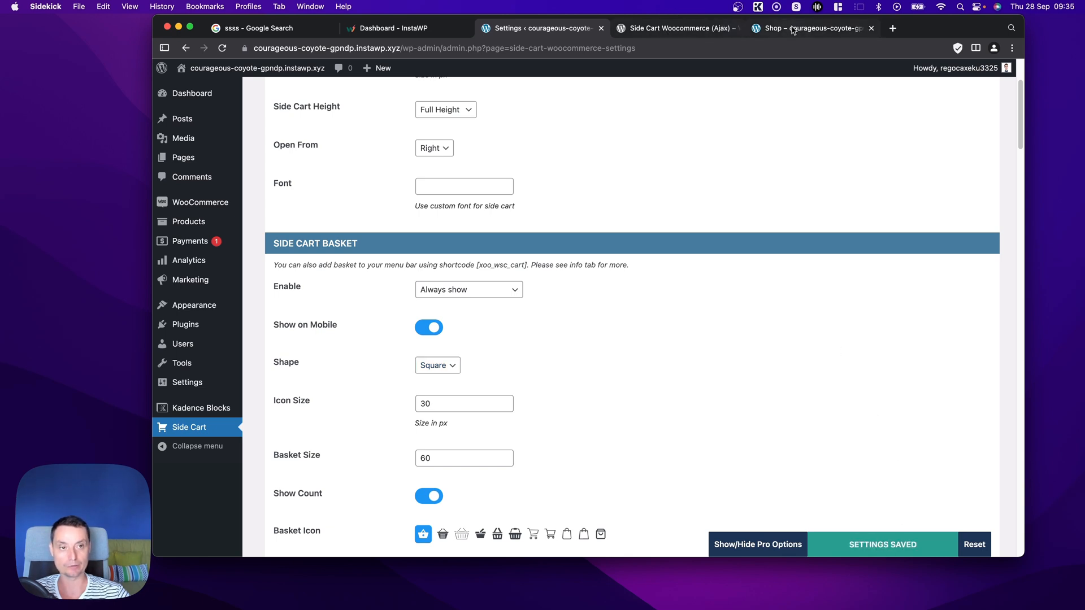
Reload the shop page to check the floating basket's shape and return to the Side Cart settings
left_click(796, 30)
left_click(421, 49)
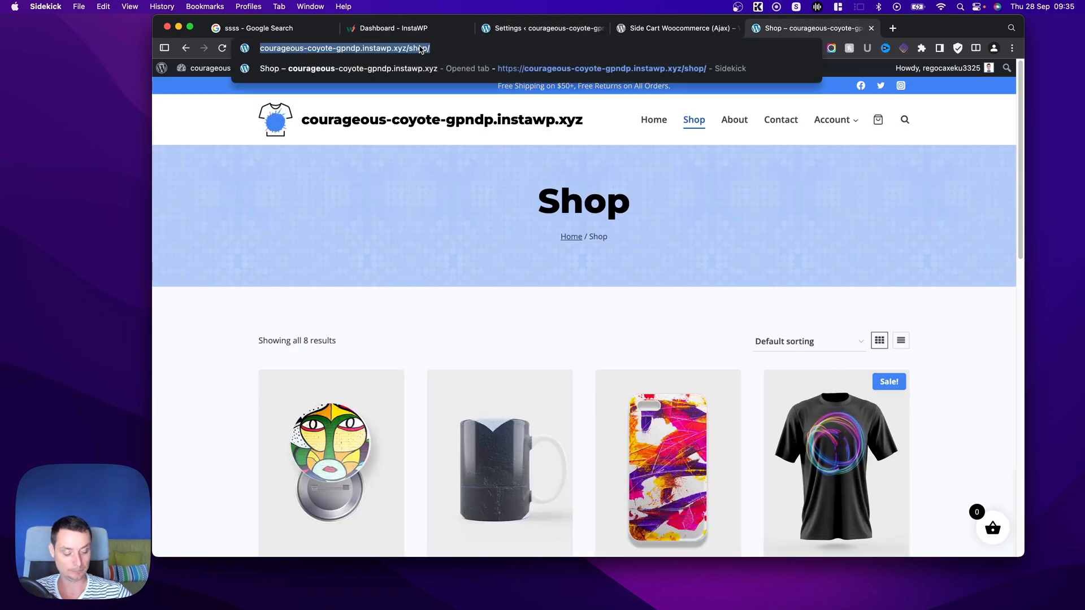
key("Return")
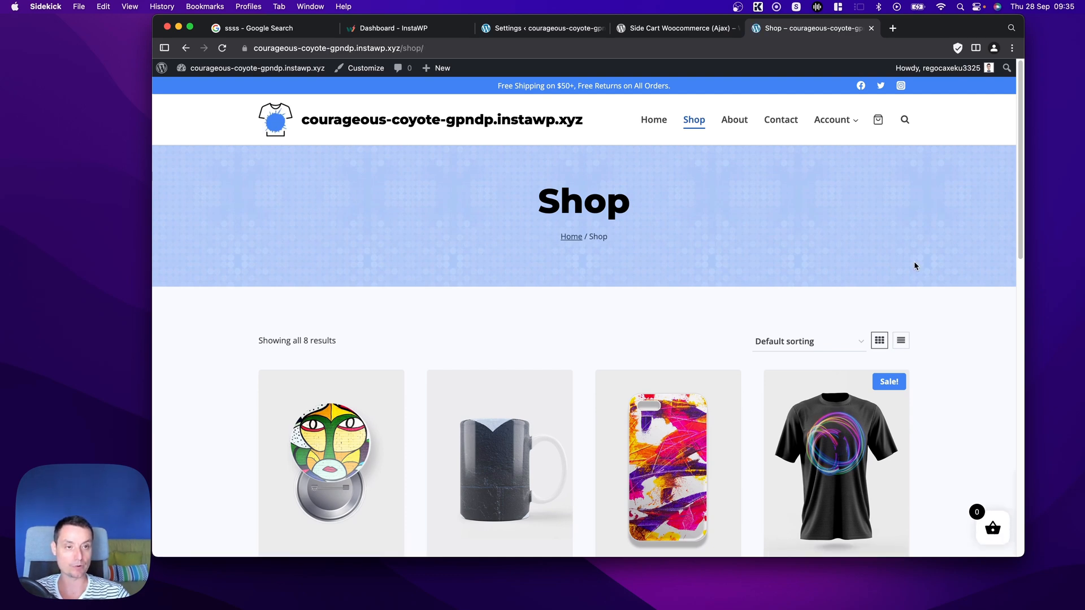
left_click(543, 30)
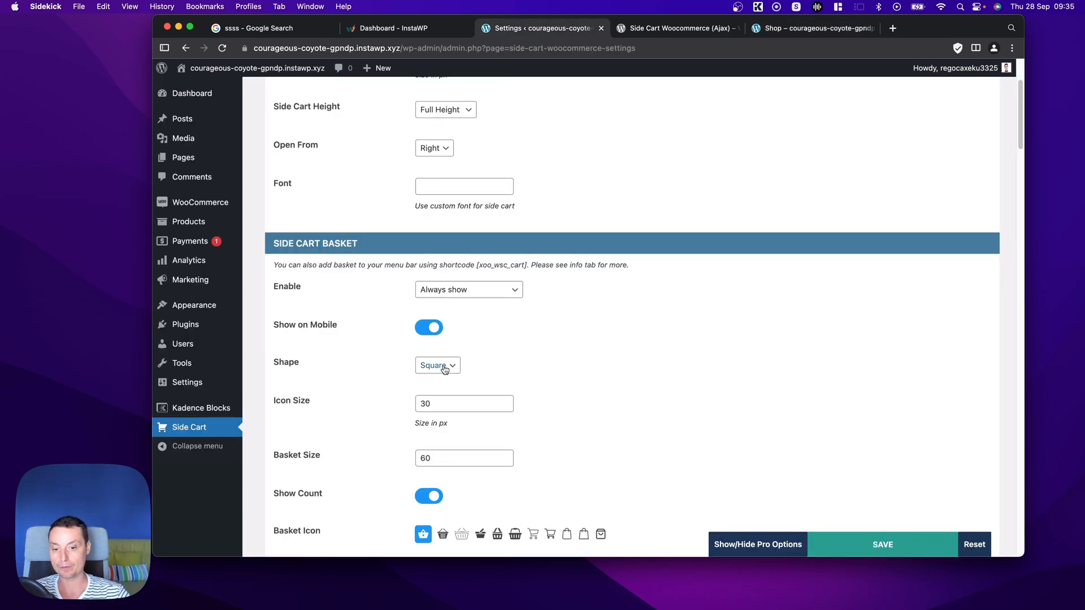
Set the side cart basket's Icon Size to 50 px and Basket Size to 80, and save the settings
double_click(449, 402)
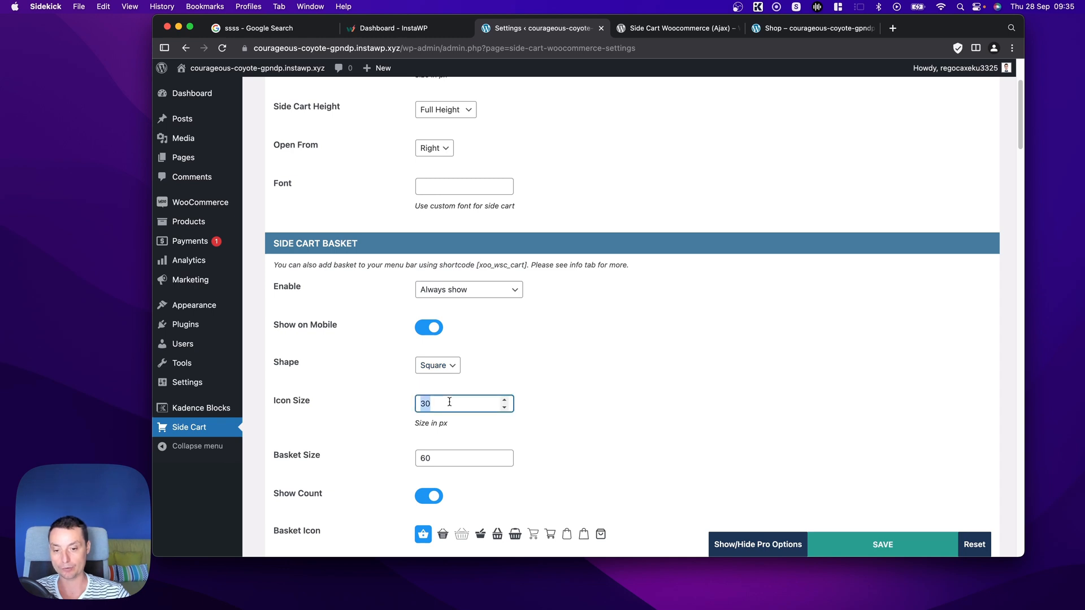
type("50")
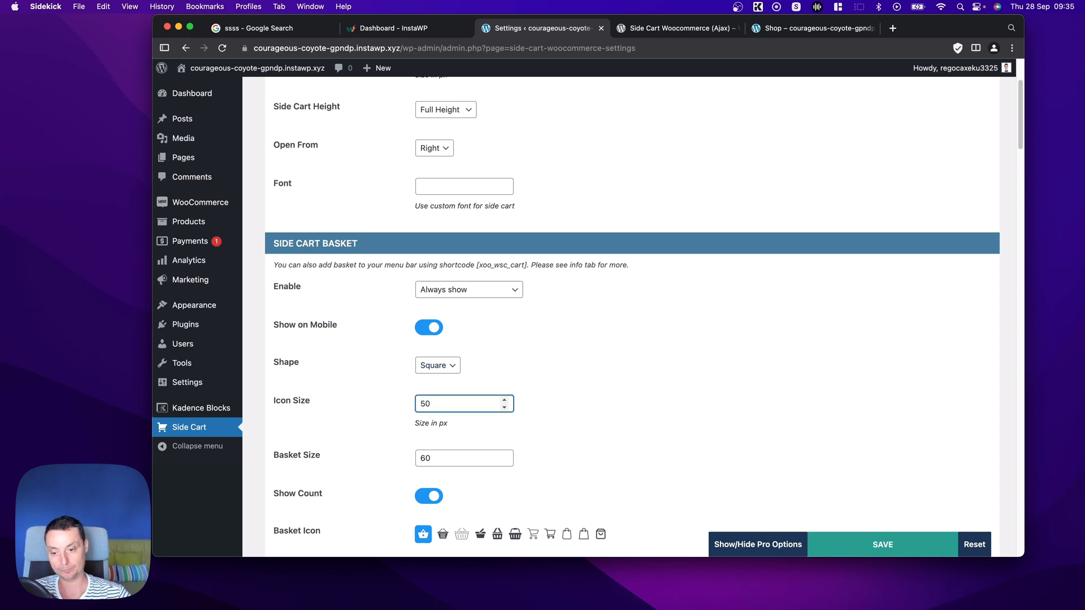
double_click(449, 461)
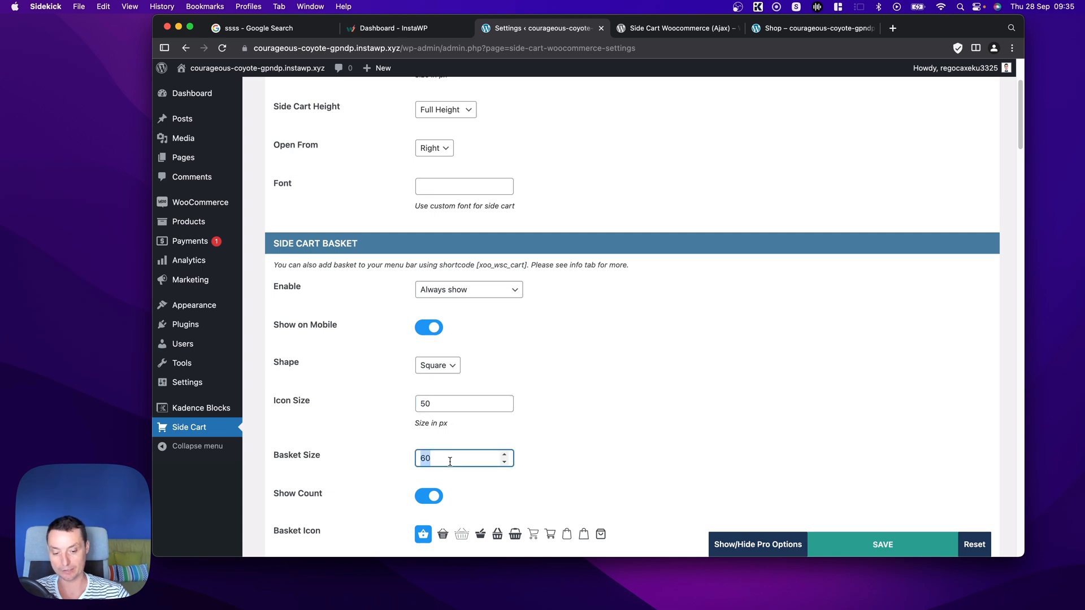
type("80")
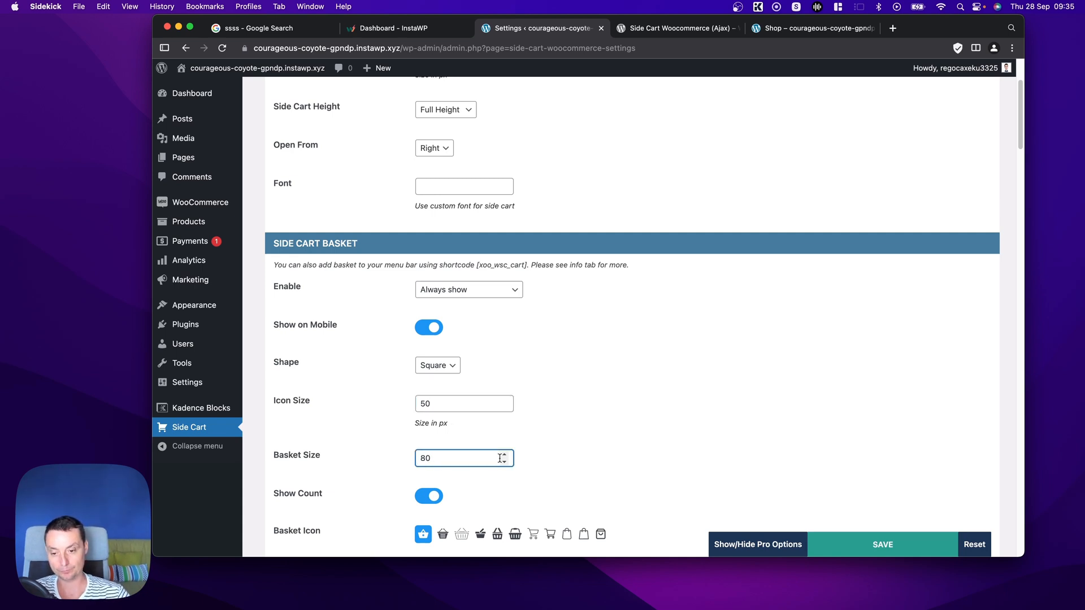
scroll(676, 396, "down", 1)
left_click(897, 553)
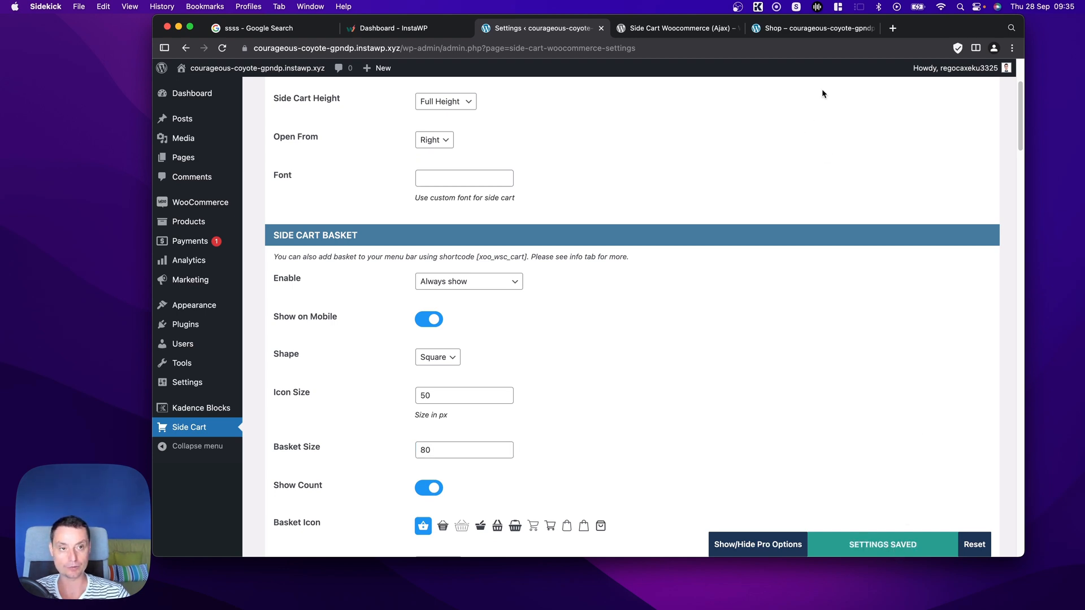
Reload the shop page to check the floating basket's size and return to the Side Cart settings
left_click(808, 30)
left_click(440, 48)
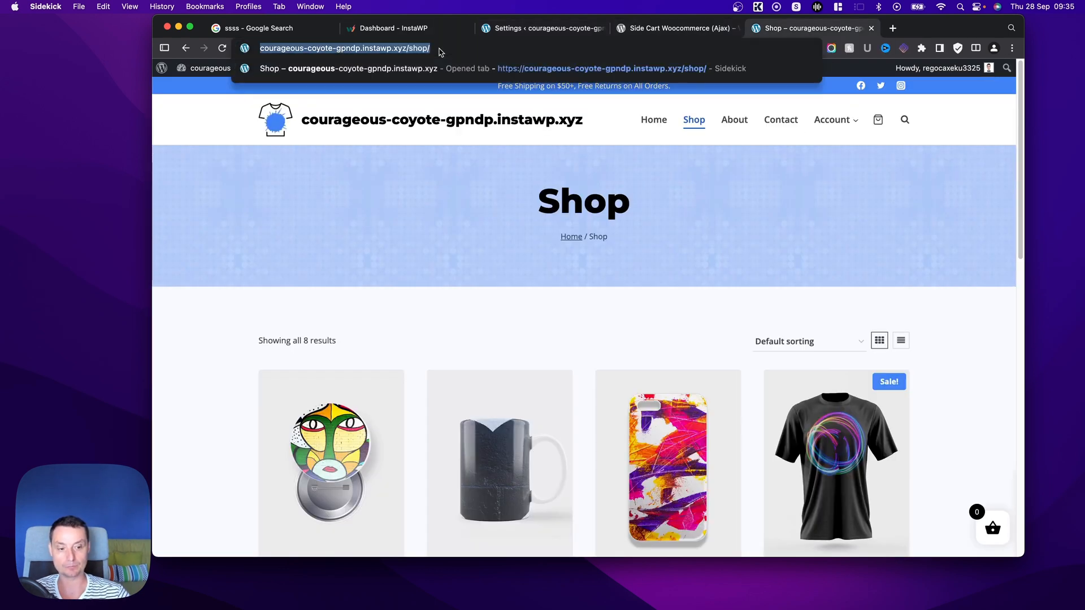
key("Return")
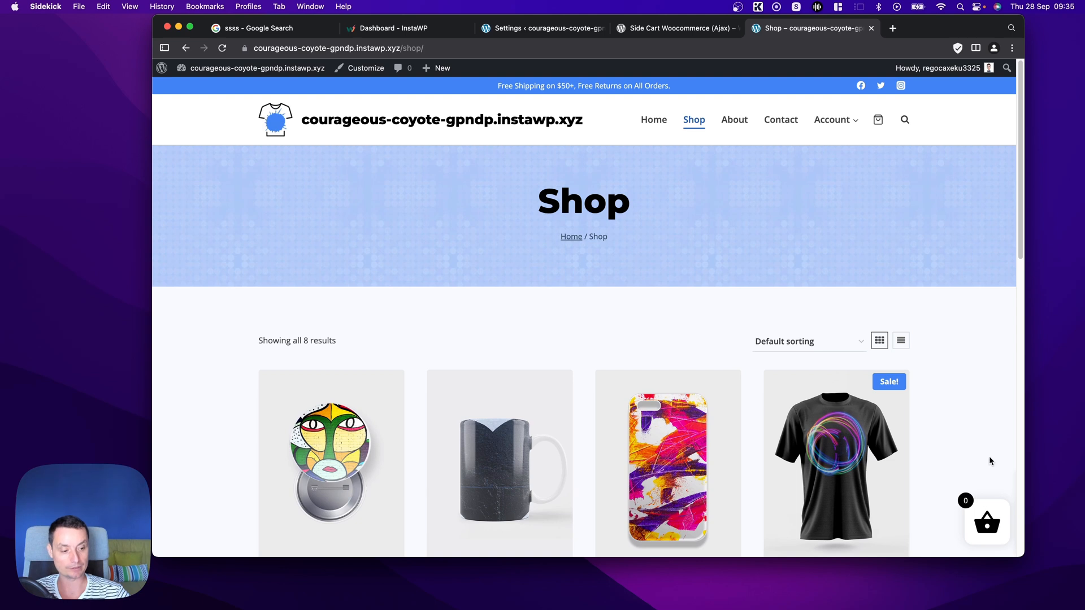
left_click(528, 28)
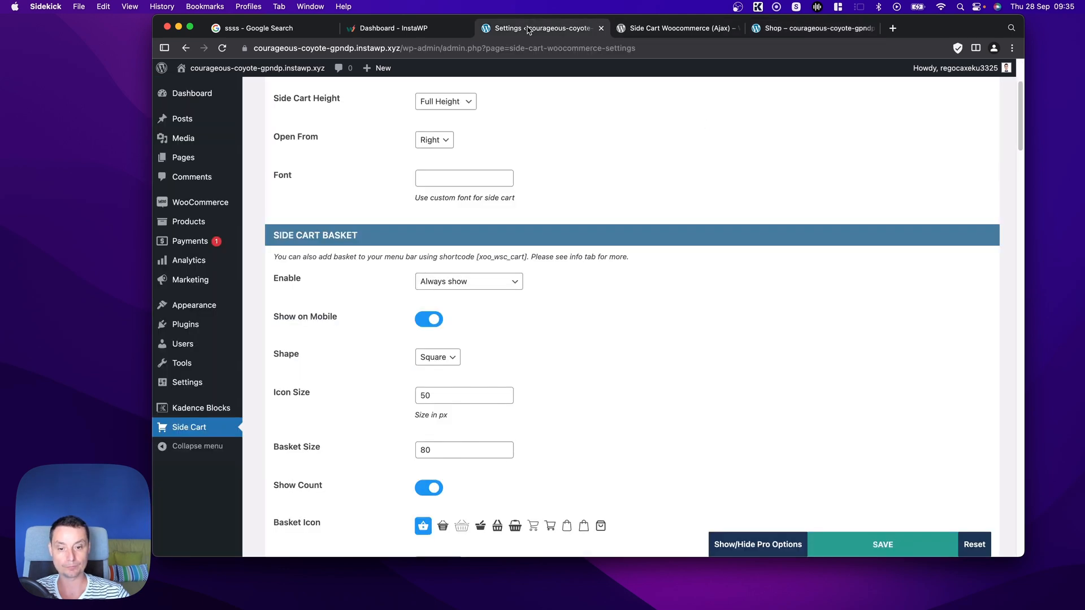
Change the Basket Icon to the third option, the thin outlined basket, and save the settings
scroll(553, 203, "down", 5)
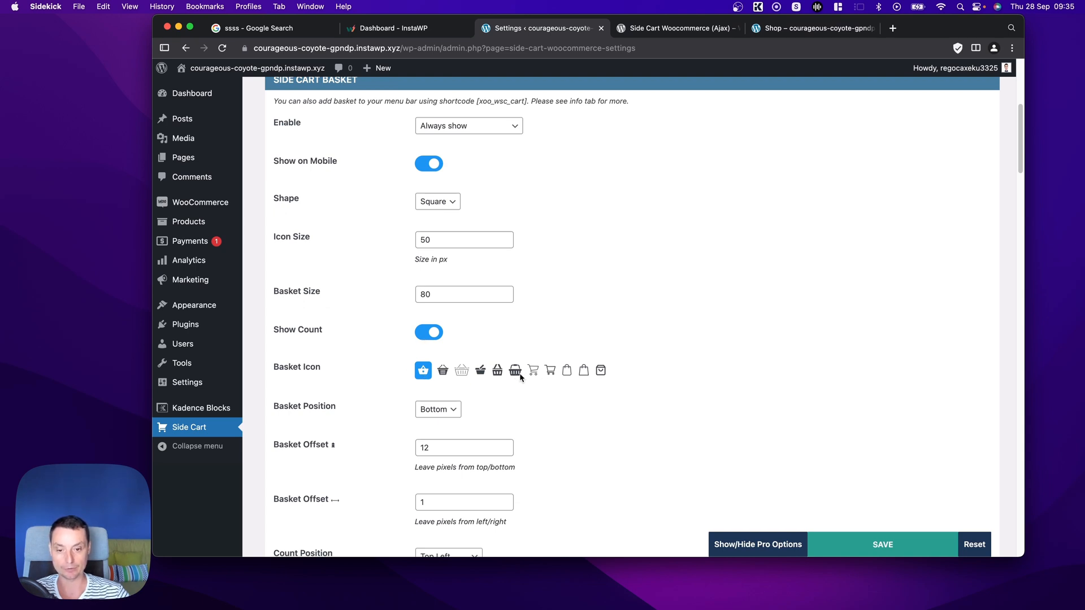
left_click(461, 371)
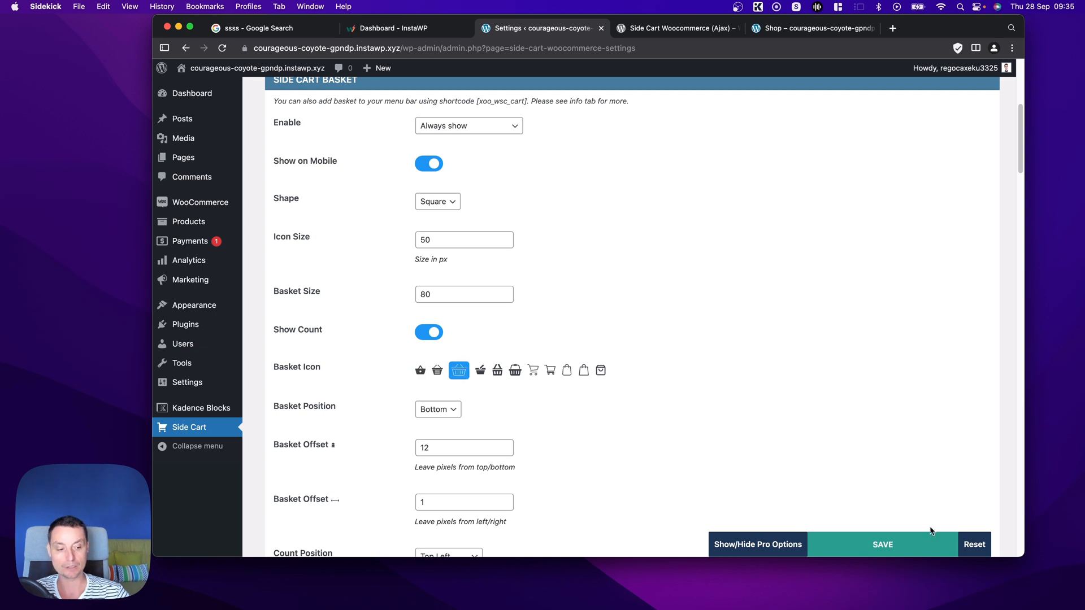
left_click(926, 552)
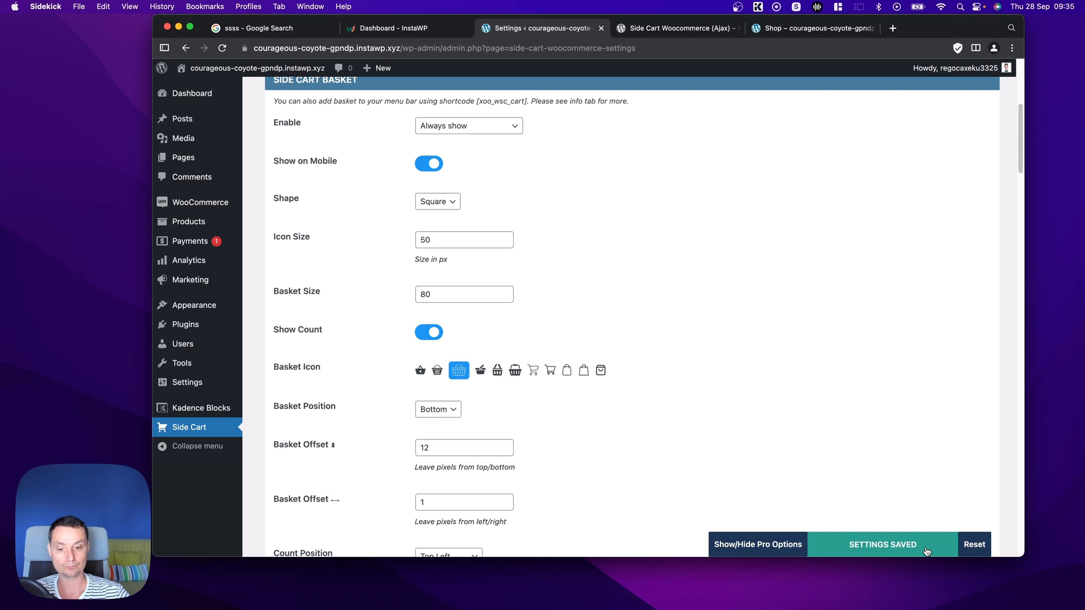
Reload the shop page to check the floating basket with the outlined basket icon
left_click(780, 29)
left_click(622, 49)
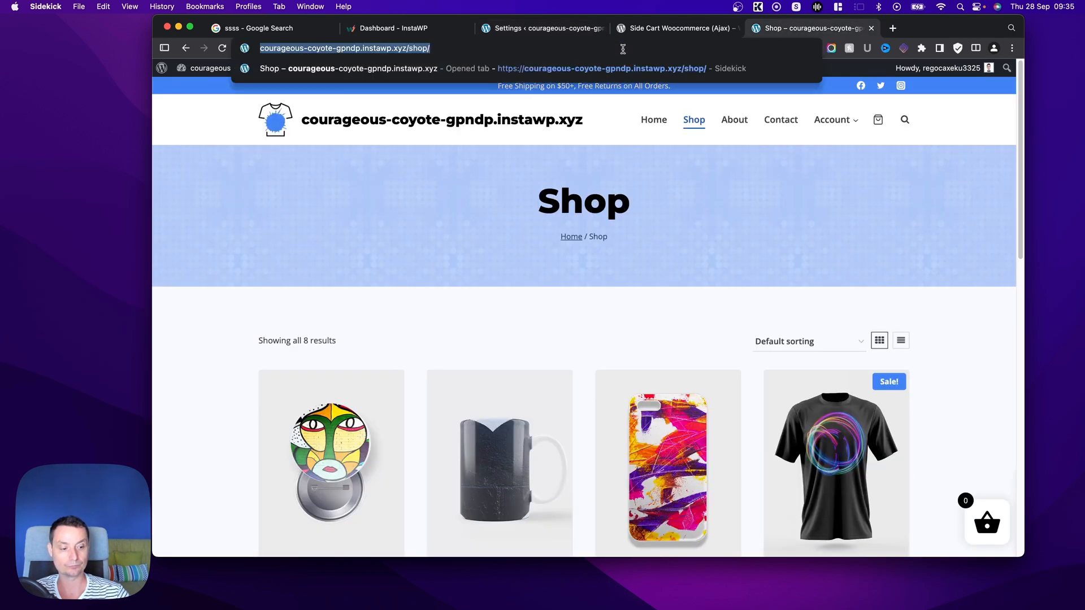
key("Return")
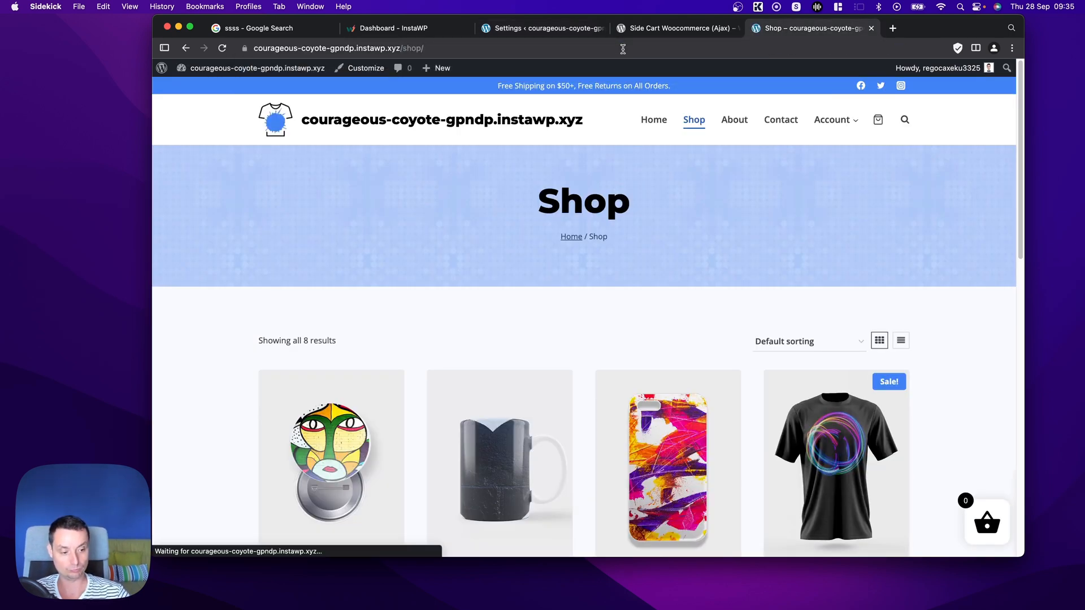
left_click(652, 29)
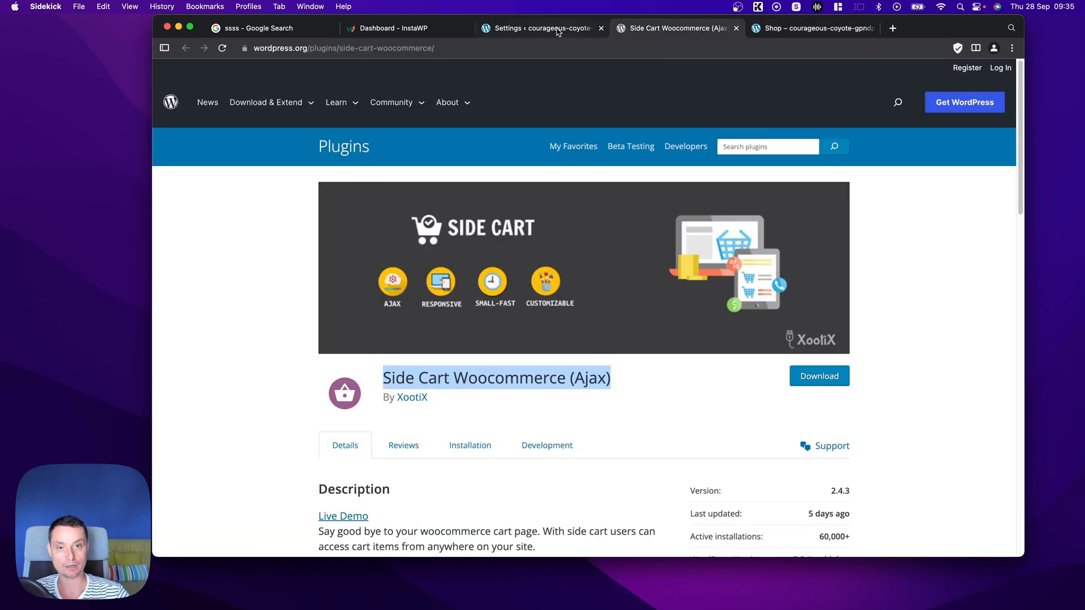
Return to the Side Cart settings, change the Basket Icon to the second shopping cart, and save
left_click(553, 29)
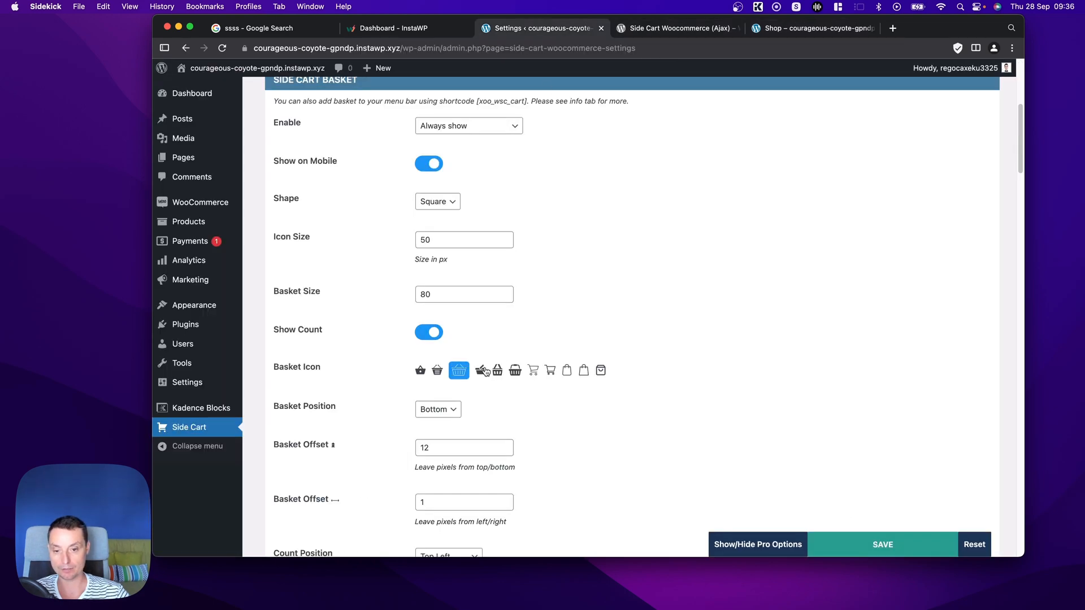
left_click(553, 374)
left_click(927, 554)
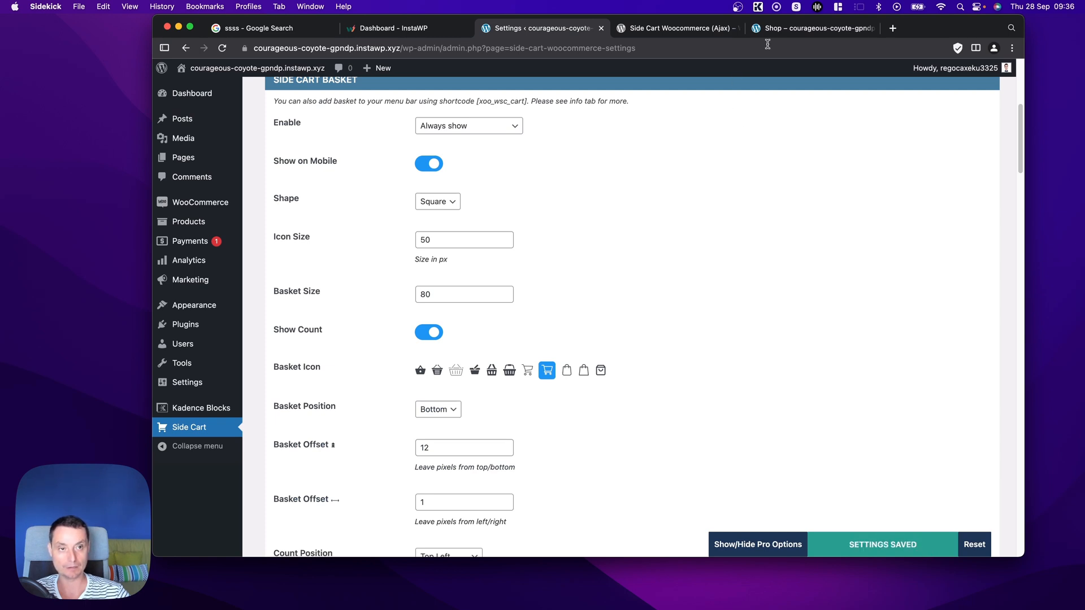
Reload the shop page to check the floating basket with the shopping cart icon
left_click(814, 28)
left_click(716, 51)
key("Return")
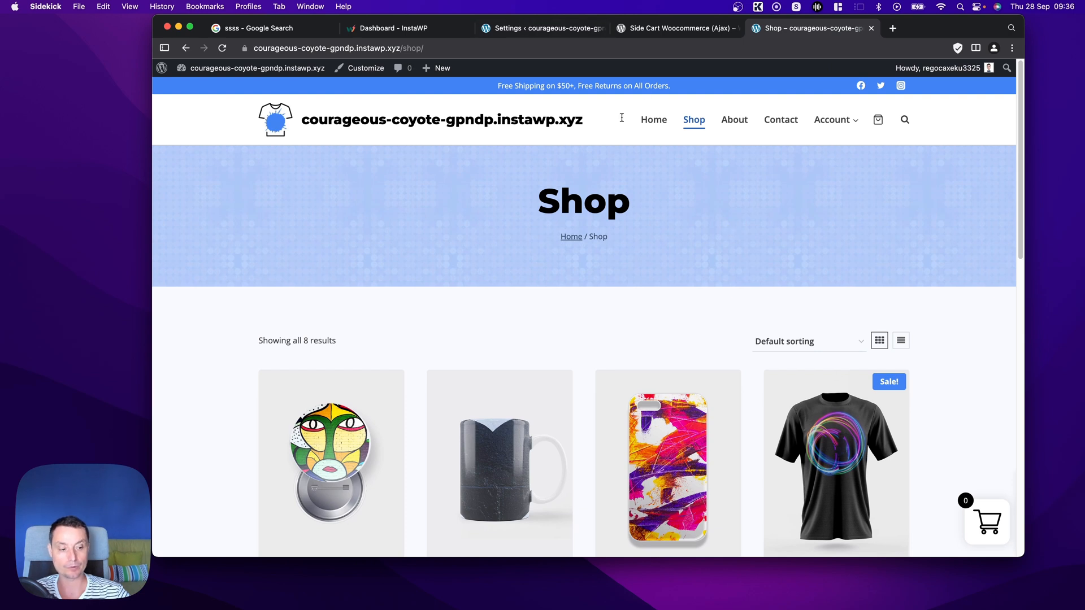
Back in the Side Cart settings, set the Basket Icon to the first basket and keep Basket Position at Bottom
left_click(534, 27)
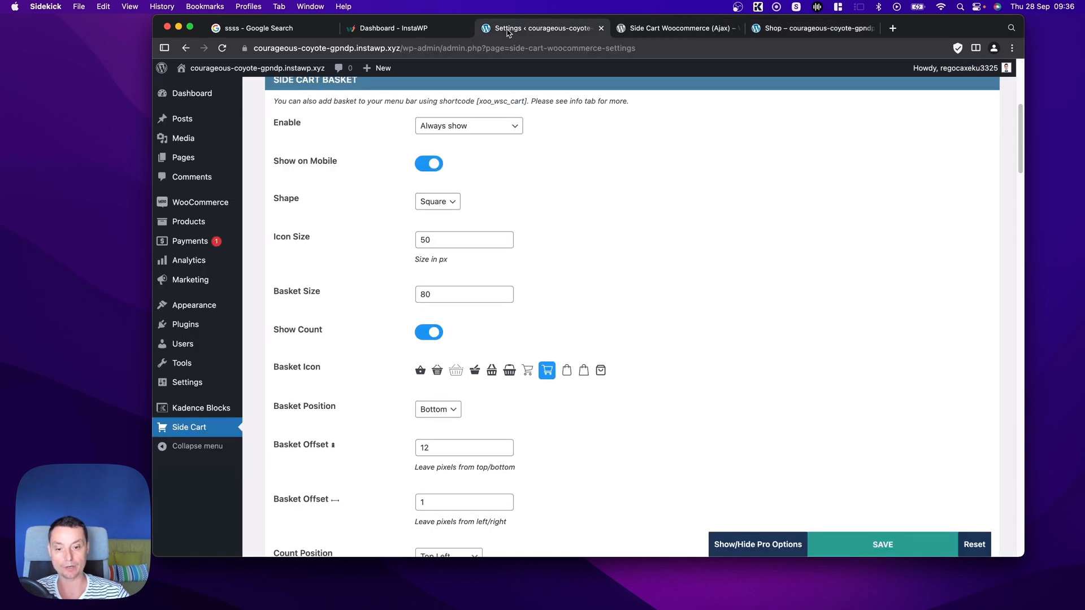
left_click(420, 372)
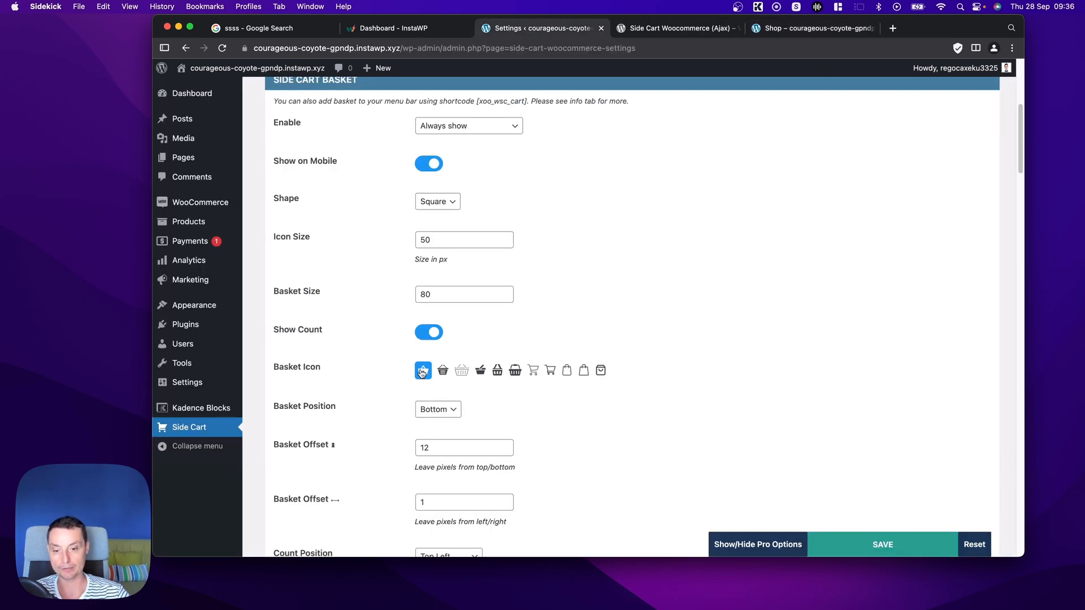
left_click(450, 417)
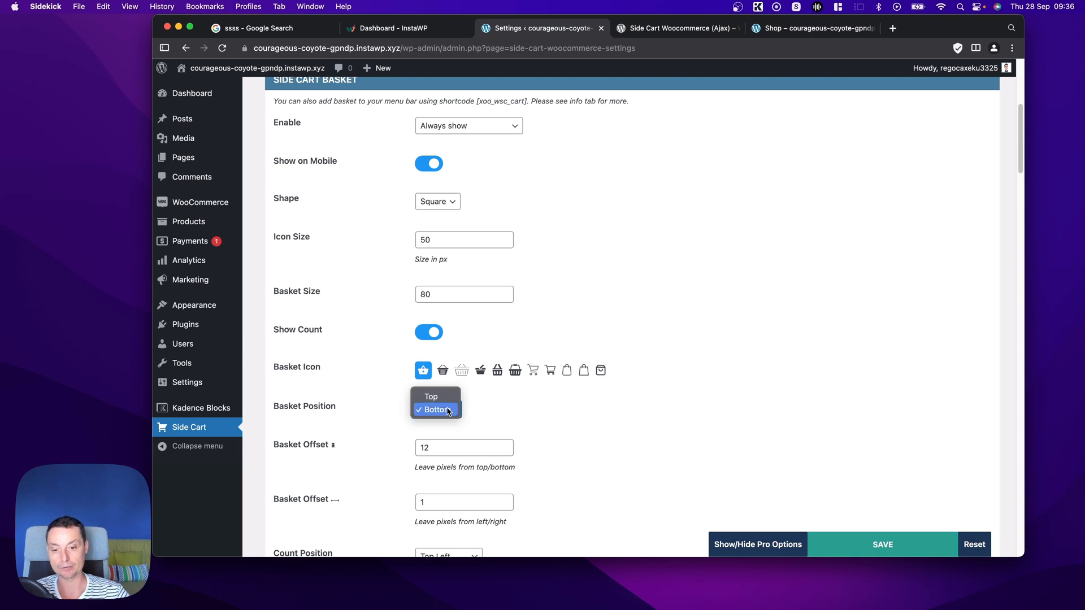
left_click(448, 411)
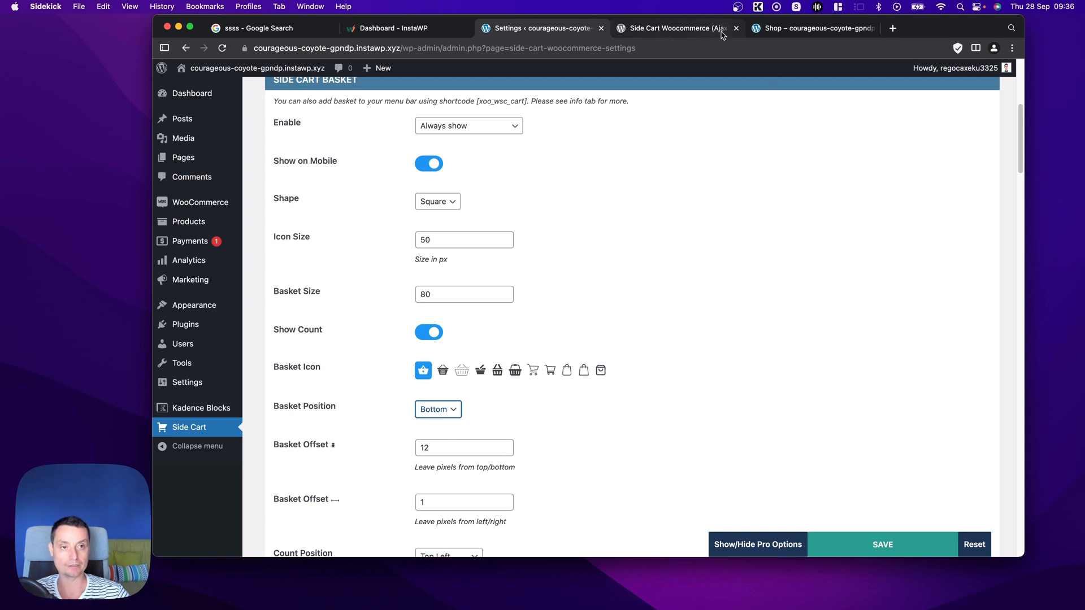
View the floating basket's position on the shop page and return to the Side Cart settings
left_click(803, 31)
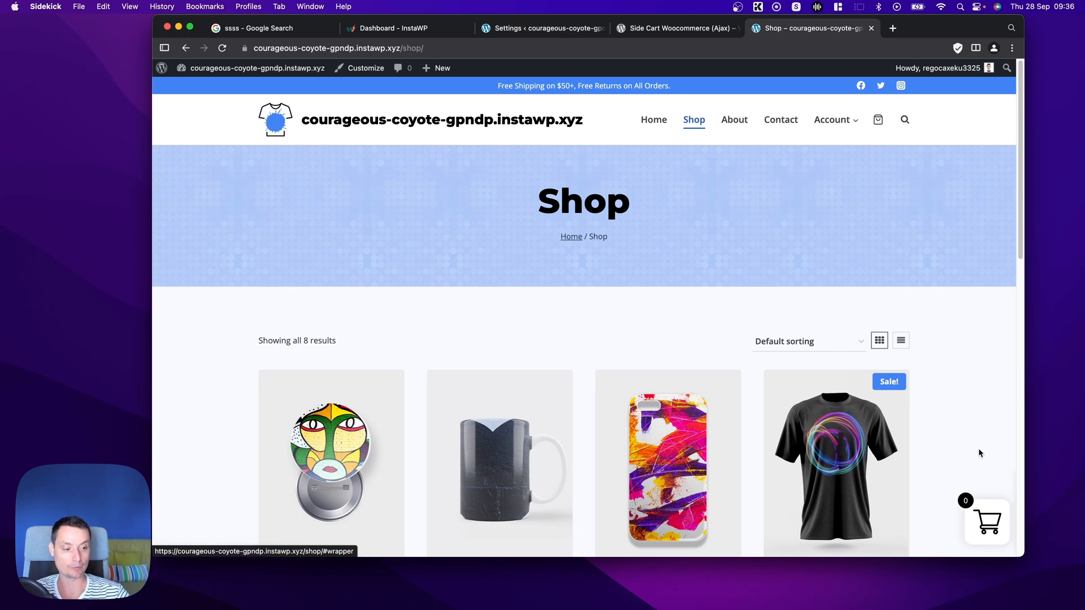
left_click(411, 29)
left_click(539, 28)
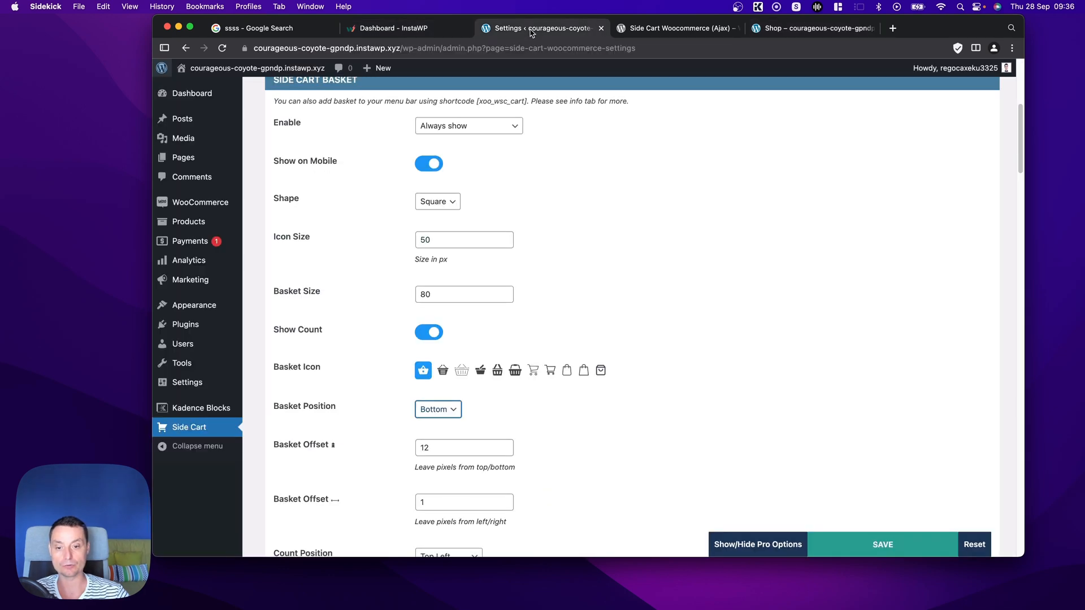
Set the basket's vertical Basket Offset to about 300 px and save the settings
left_click(437, 449)
double_click(437, 450)
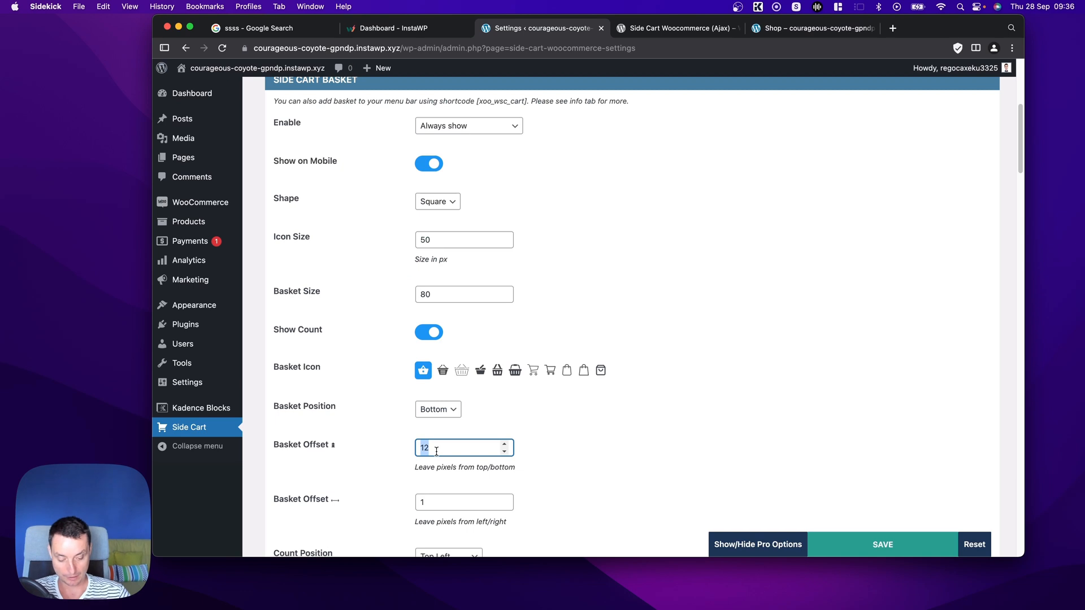
type("300")
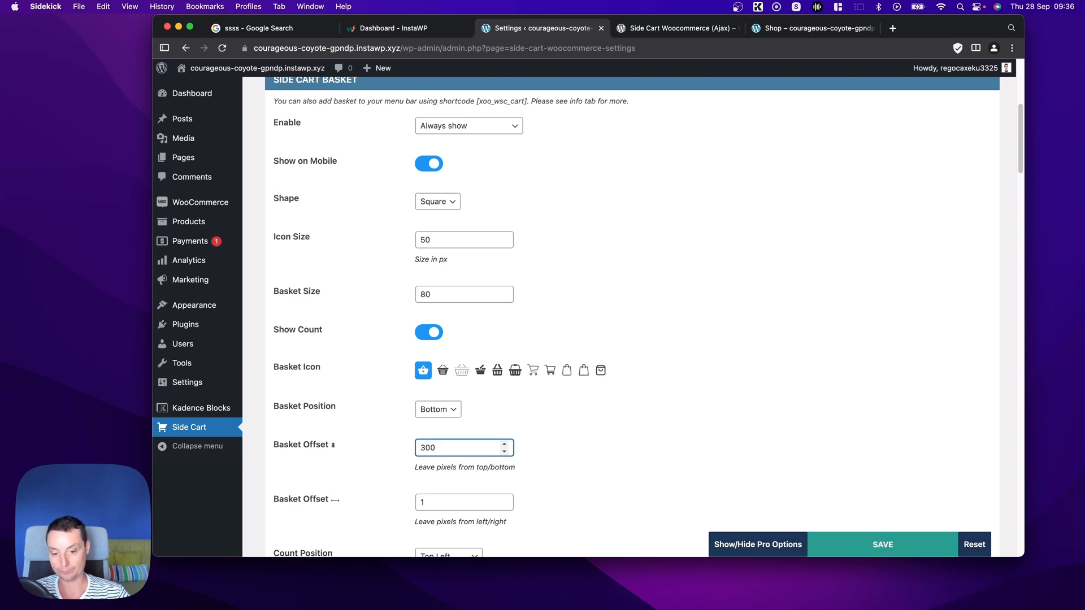
scroll(436, 452, "down", 2)
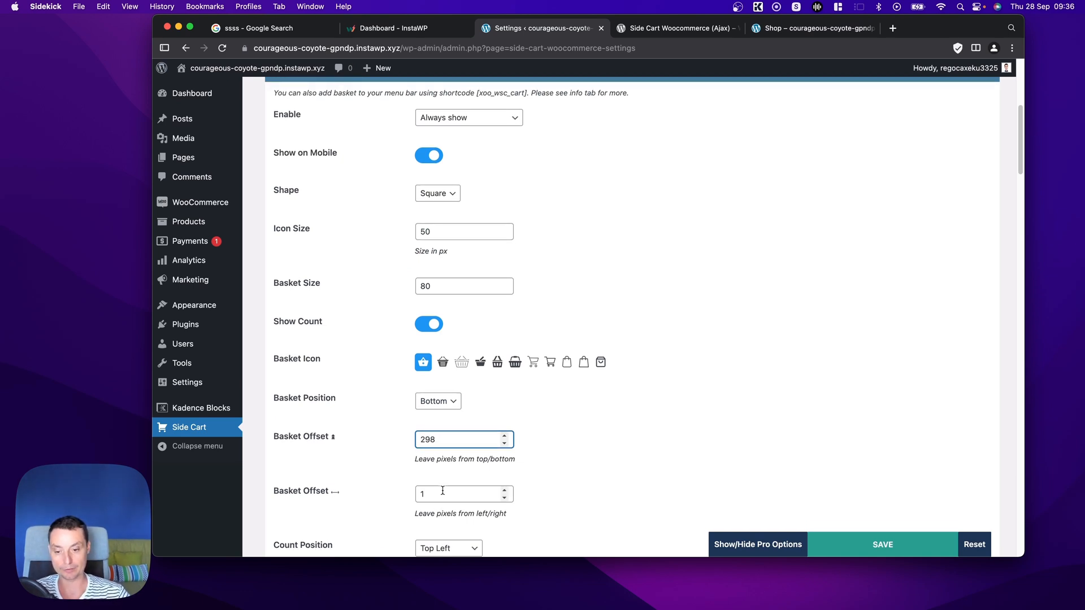
left_click(918, 552)
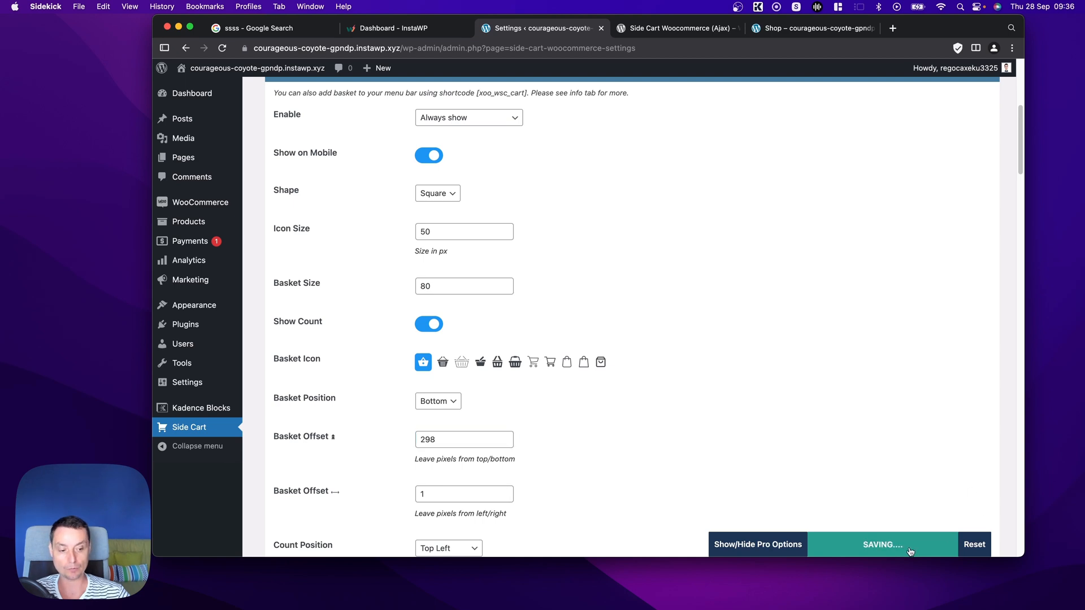
Reload the shop page and examine the floating basket's vertical position while browsing up and down the product list
left_click(791, 29)
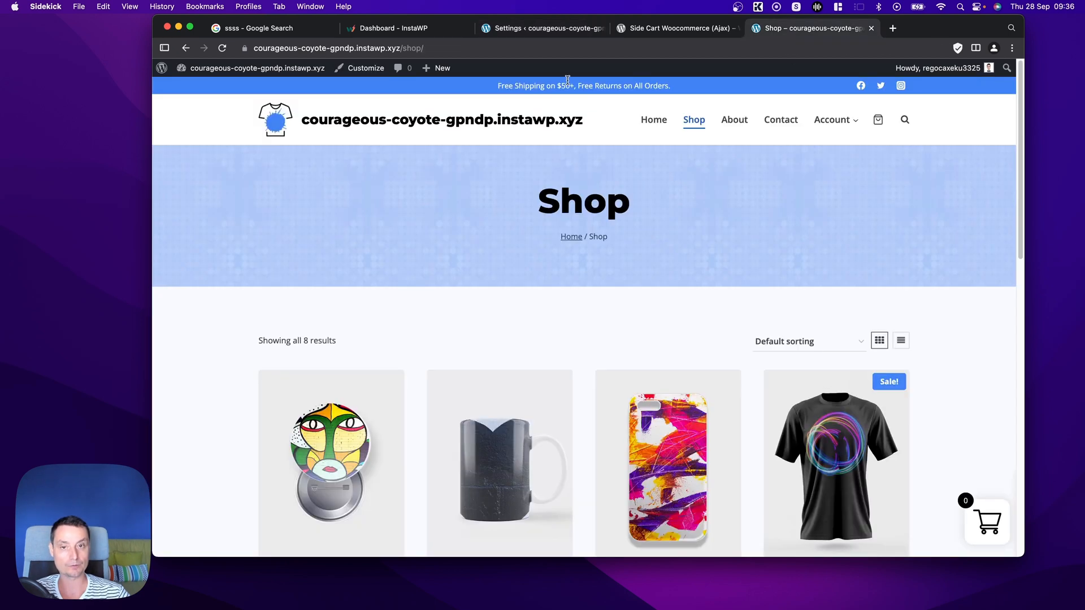
left_click(442, 49)
key("Return")
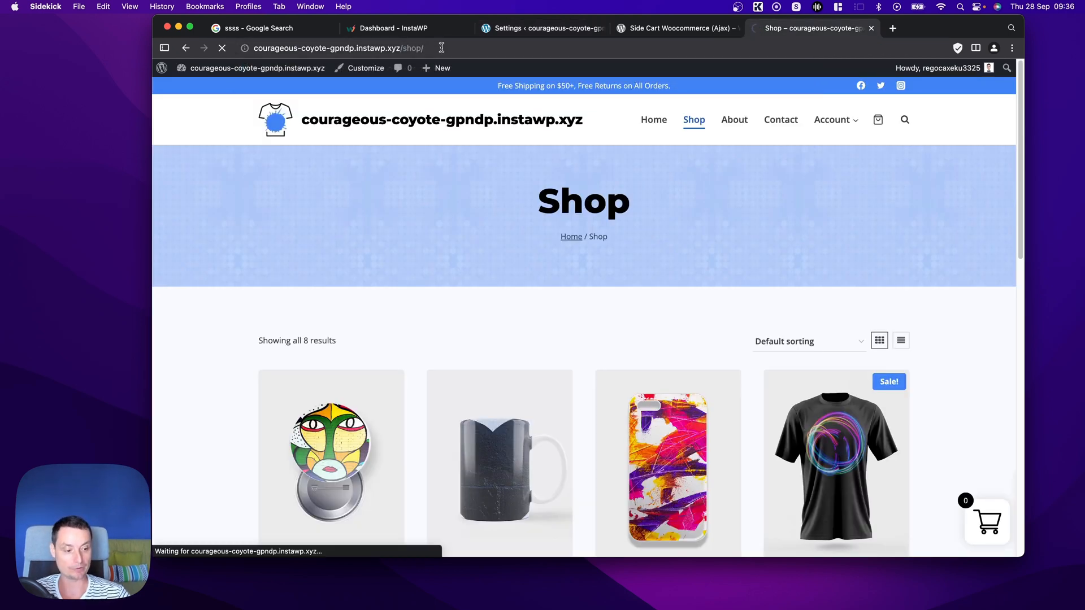
scroll(818, 223, "down", 4)
scroll(818, 222, "up", 4)
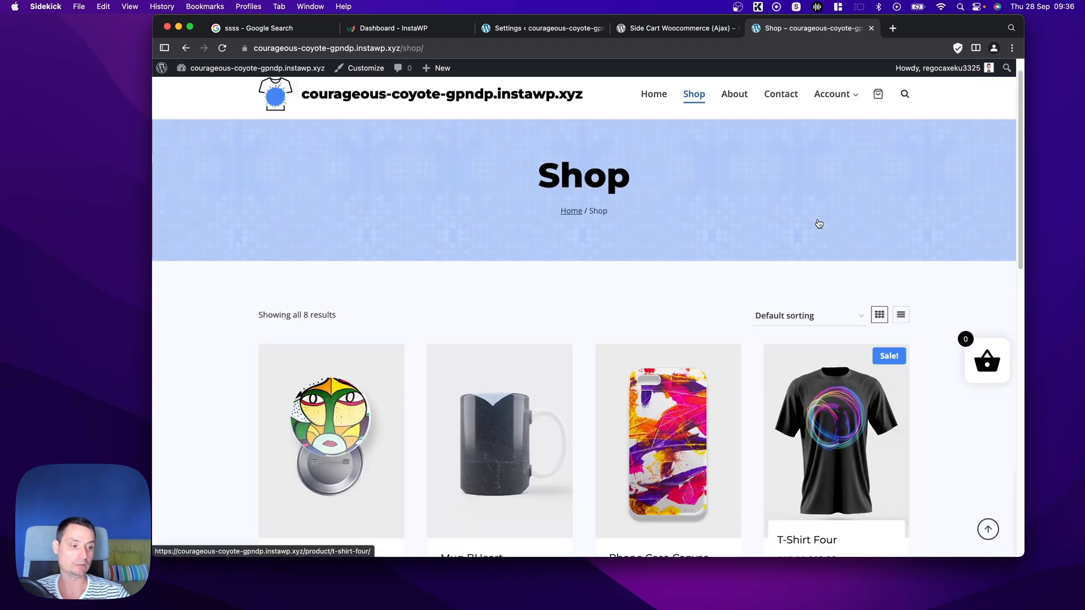
scroll(819, 224, "down", 2)
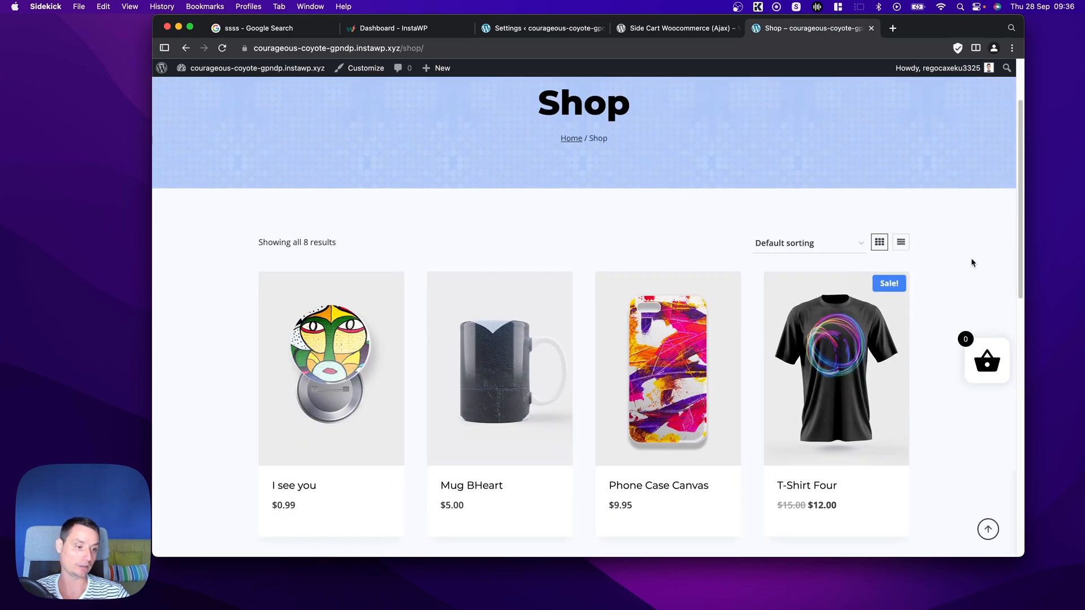
scroll(970, 258, "down", 10)
scroll(971, 267, "up", 15)
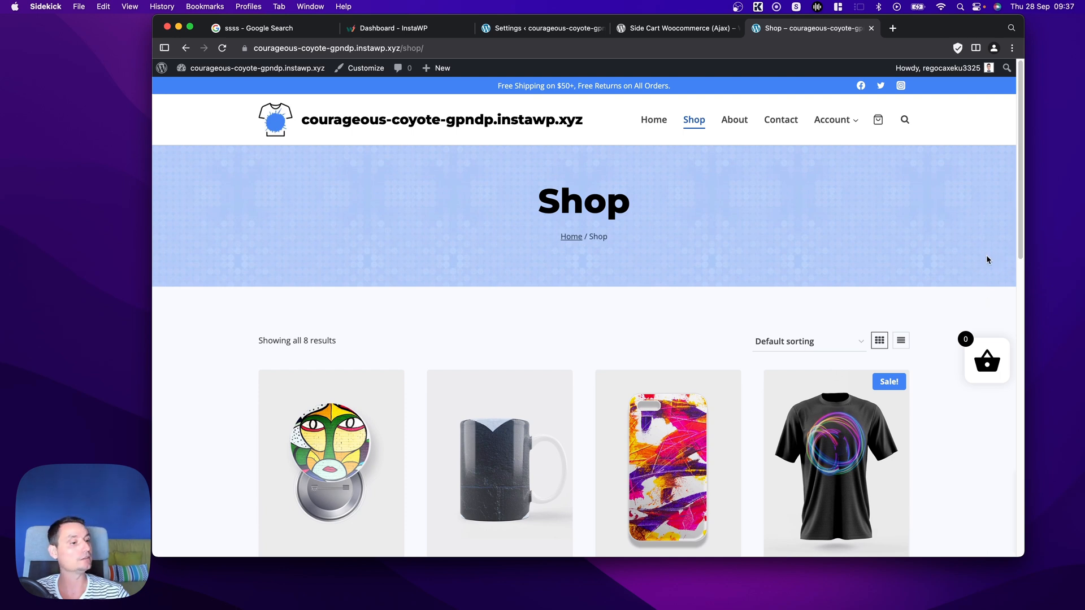
Return to the Side Cart settings and review the Count Position choices, keeping Top Left
left_click(688, 33)
left_click(550, 35)
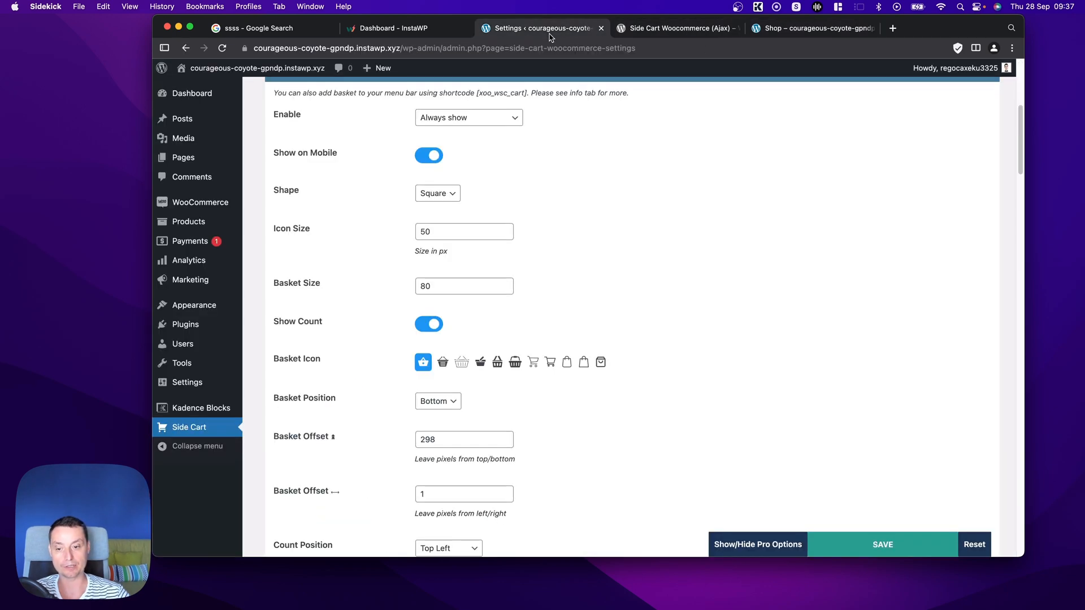
scroll(554, 192, "down", 8)
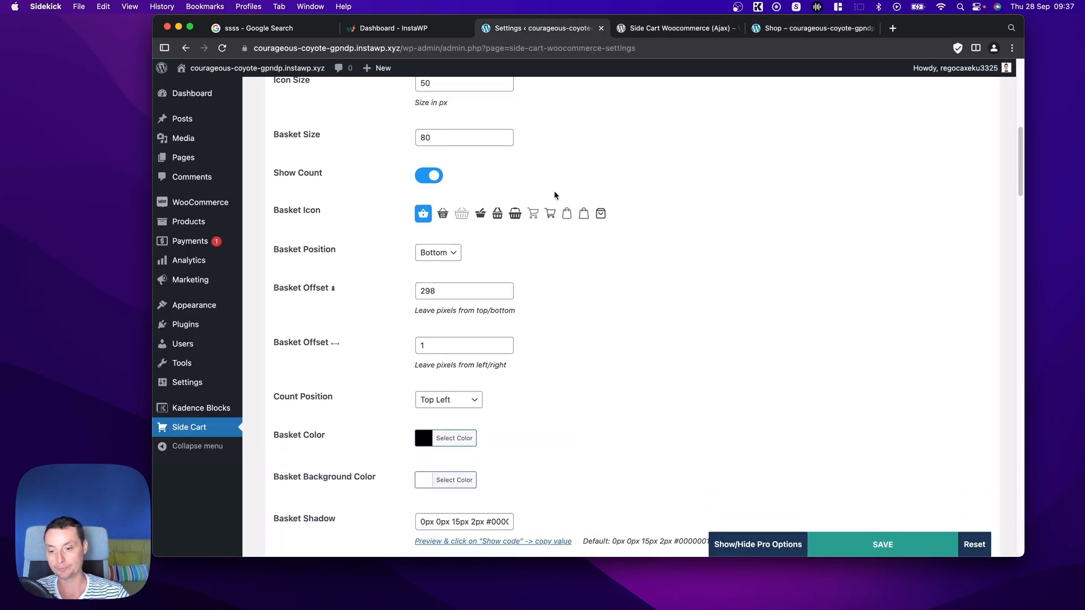
scroll(553, 195, "down", 1)
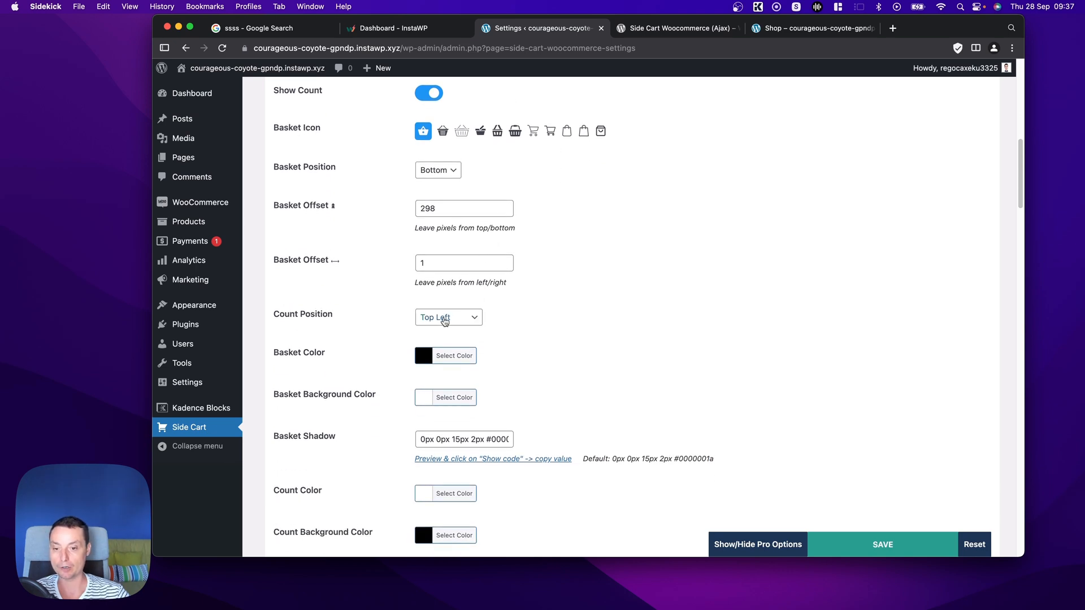
left_click(449, 318)
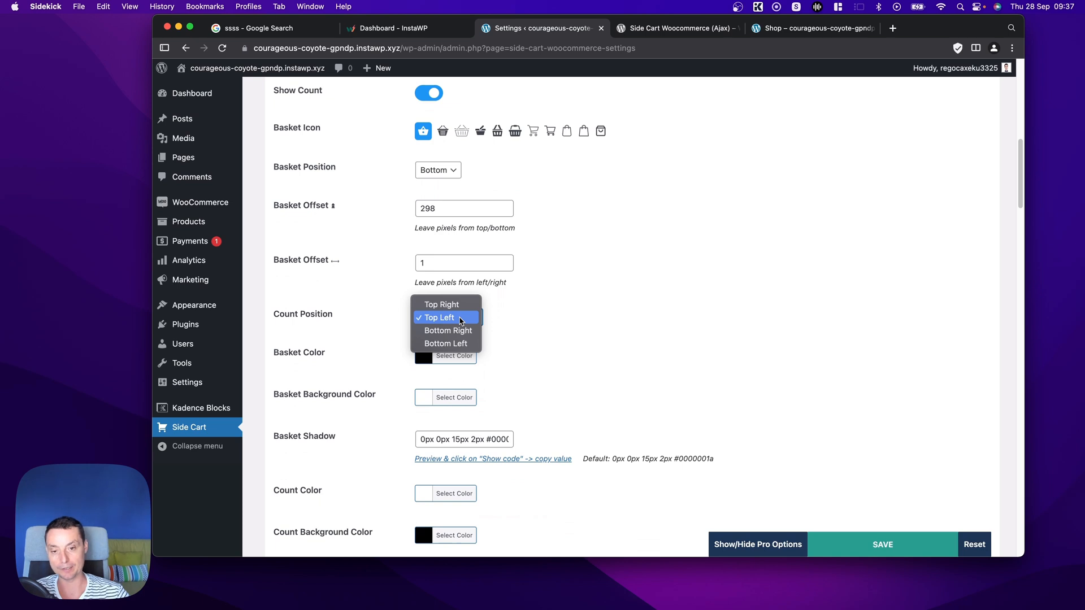
left_click(460, 319)
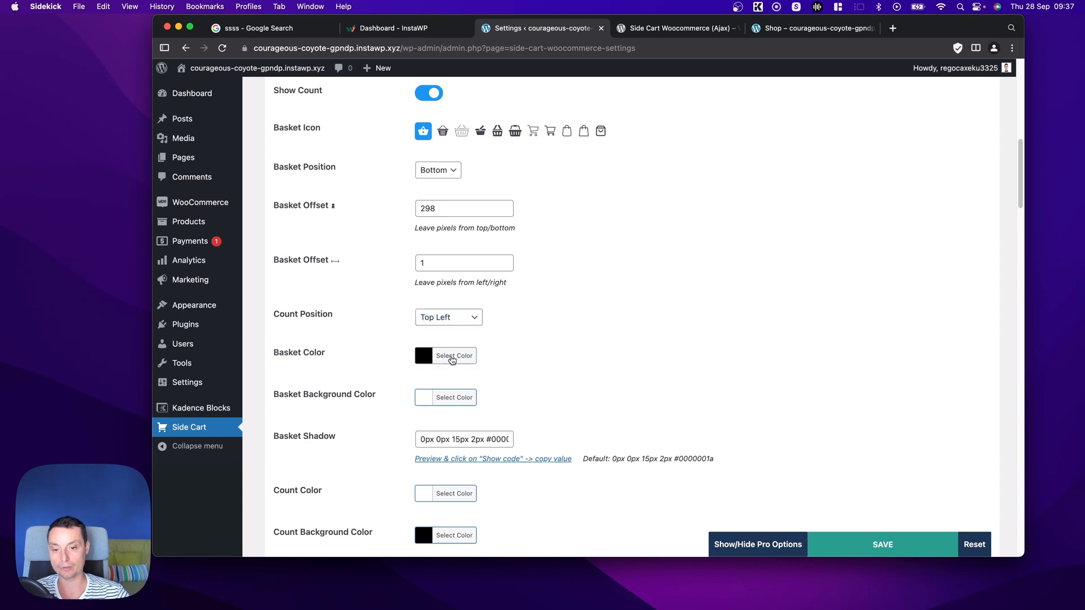
Set the Basket Color to the blue preset #1e73be and save the settings
left_click(452, 358)
left_click(505, 488)
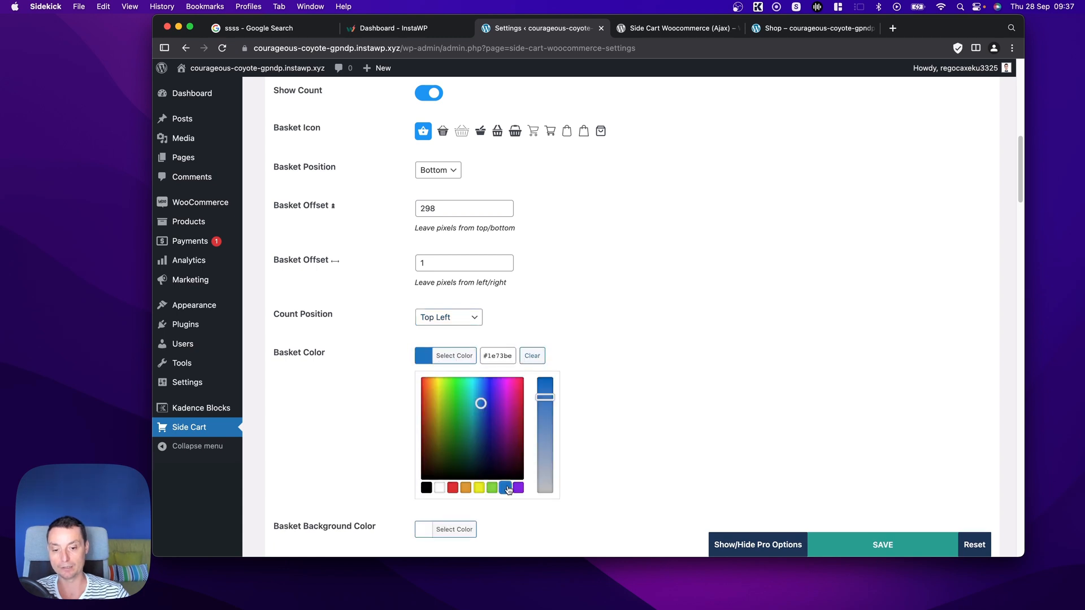
left_click(621, 351)
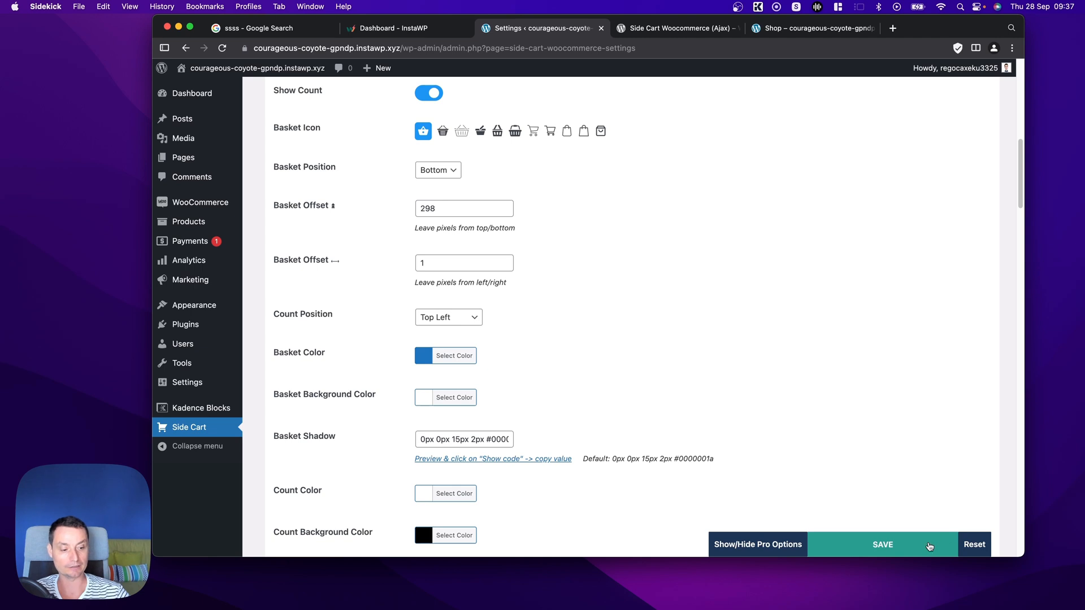
left_click(911, 553)
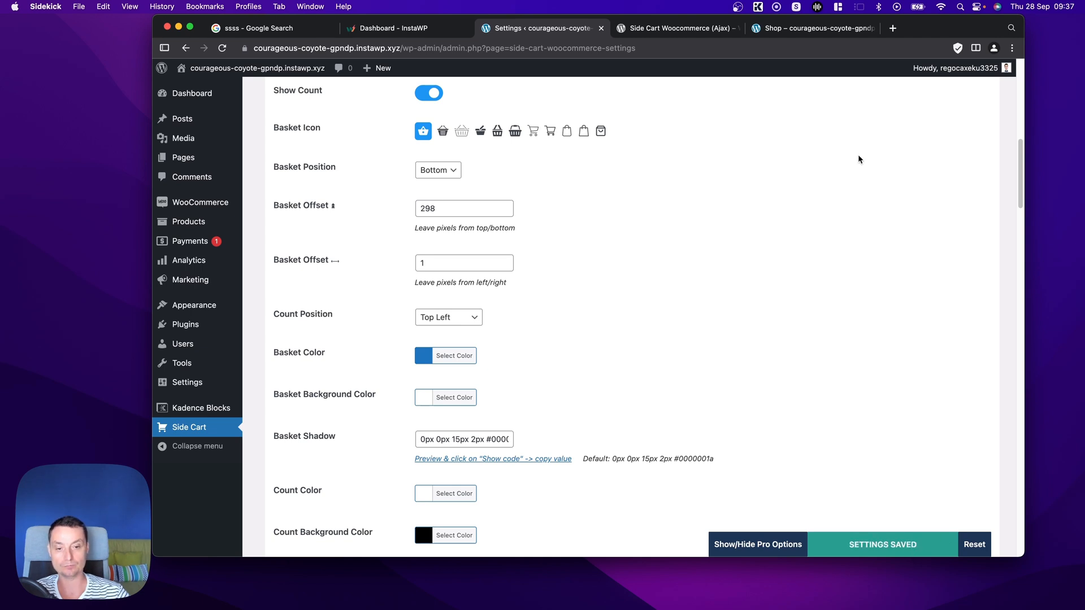
Reload the shop page to check the floating basket's icon color, and return to the Side Cart settings
left_click(822, 29)
left_click(460, 51)
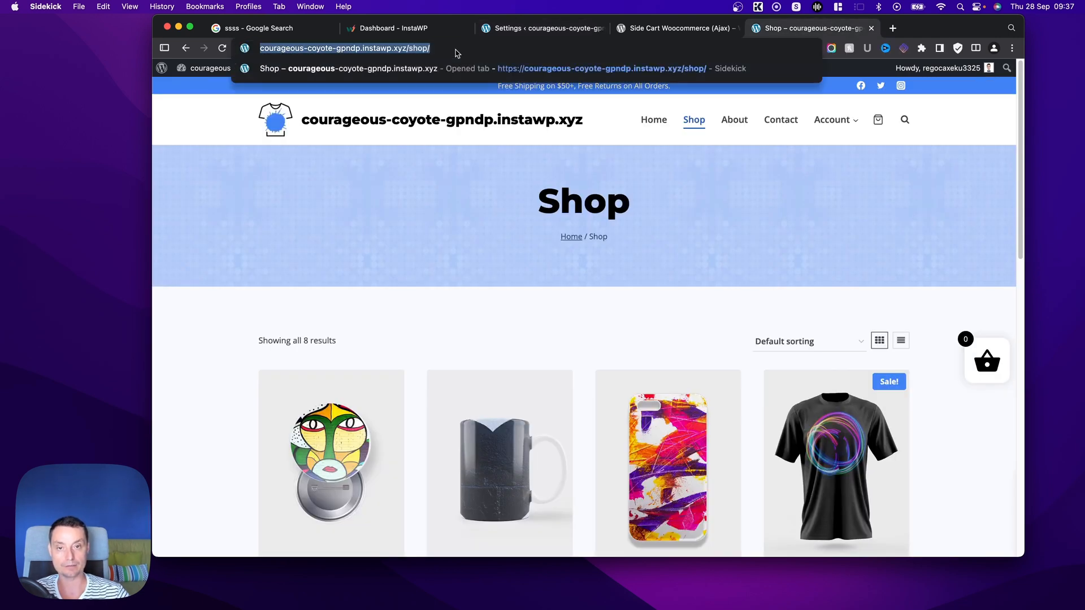
key("Return")
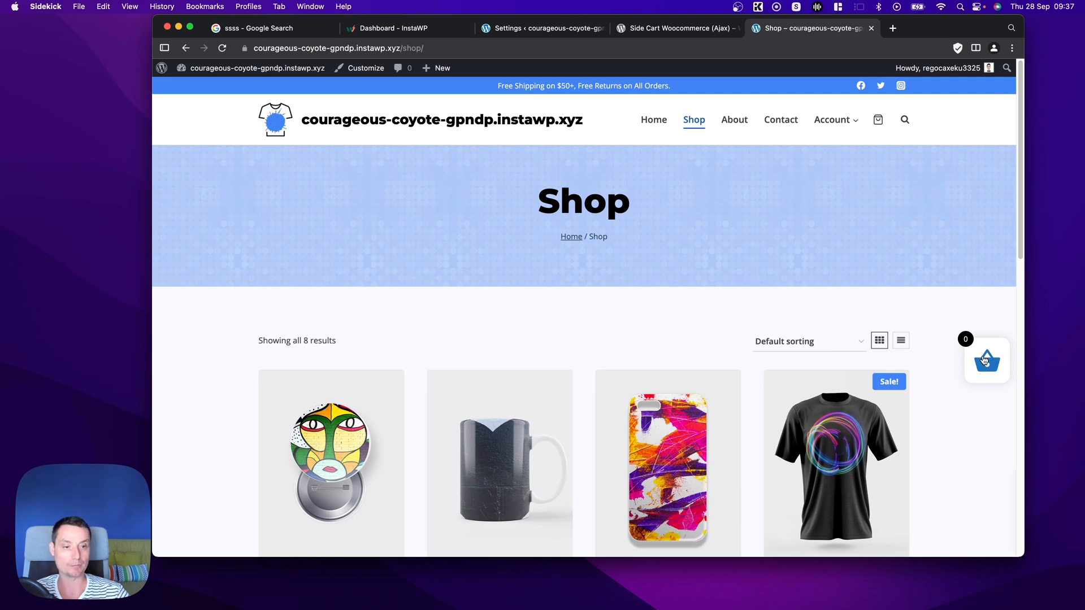
left_click(545, 28)
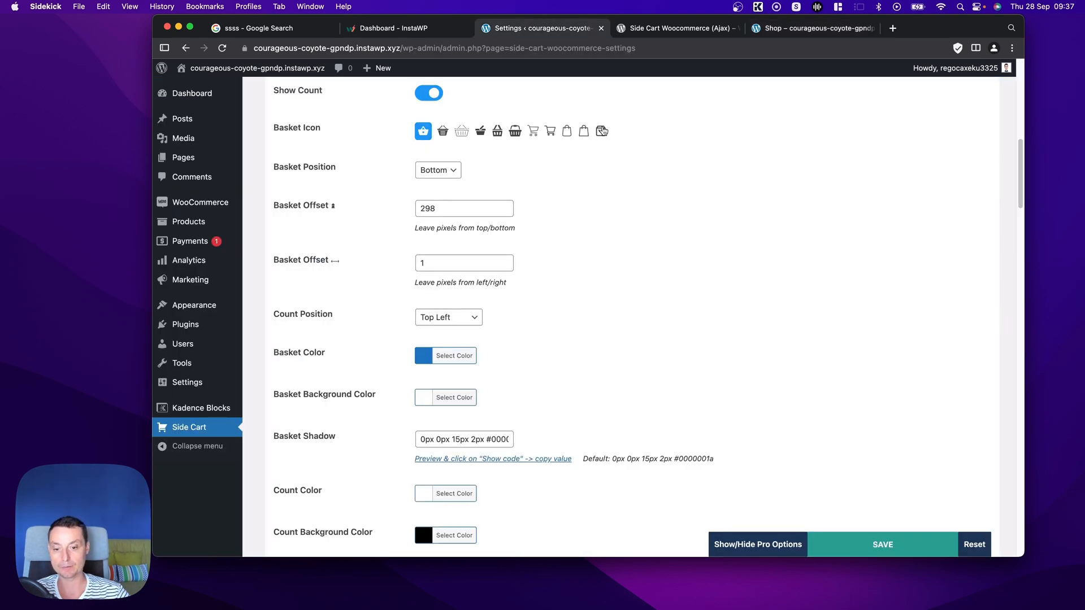
Set the basket's Count Background Color to the purple preset and save the settings
scroll(603, 132, "down", 1)
scroll(602, 134, "down", 3)
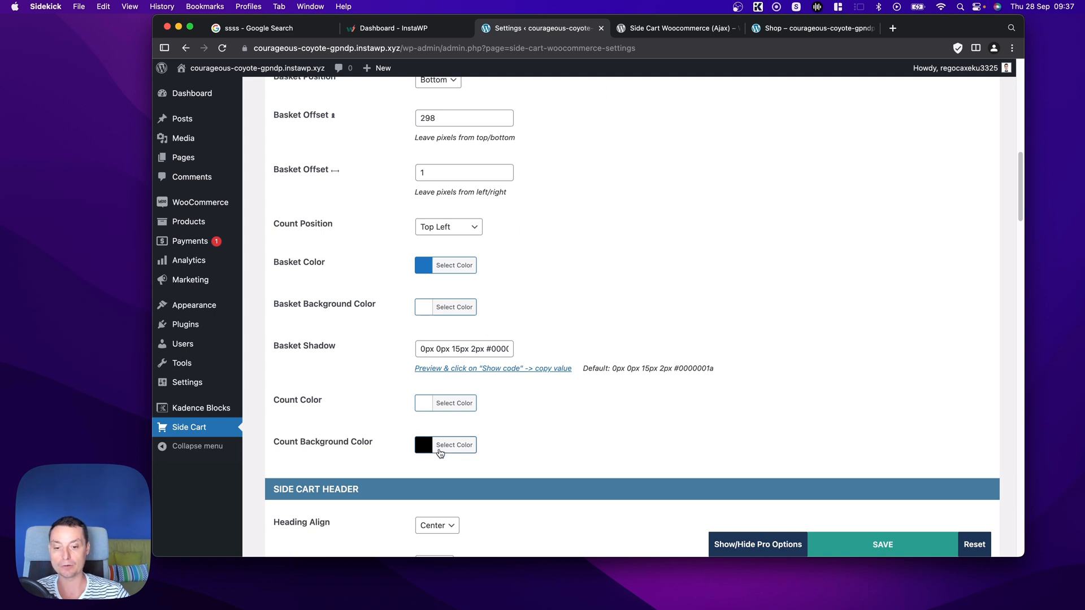
left_click(440, 446)
scroll(536, 422, "down", 5)
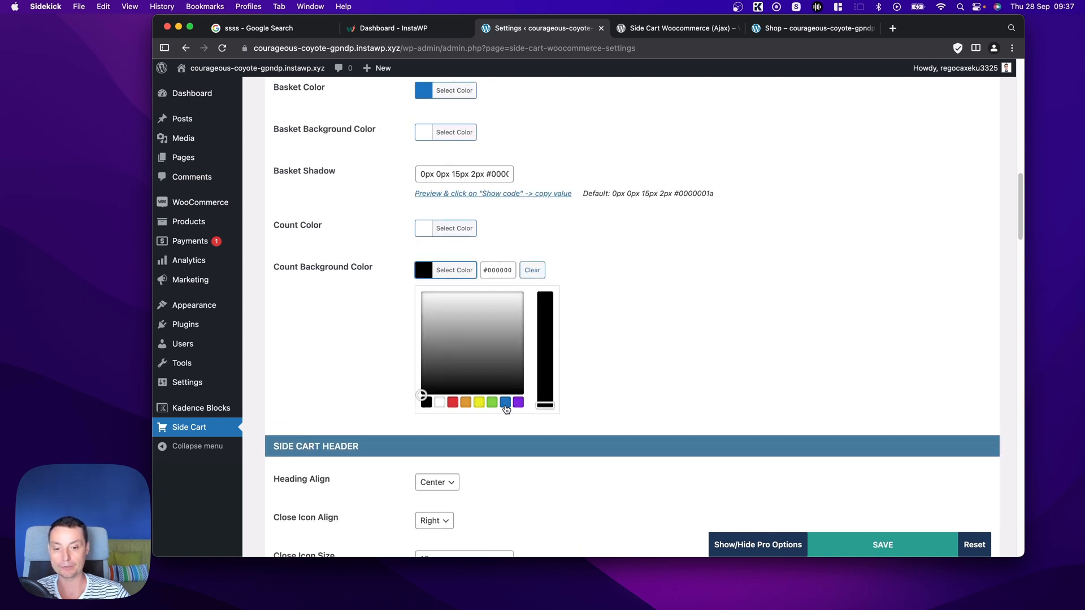
left_click(518, 402)
left_click(703, 355)
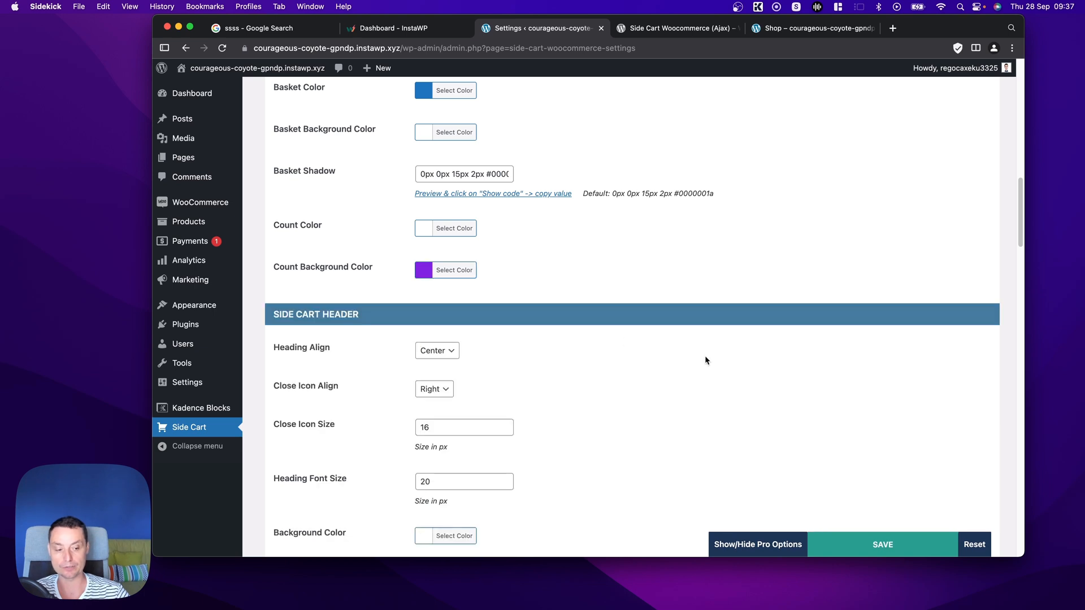
left_click(886, 552)
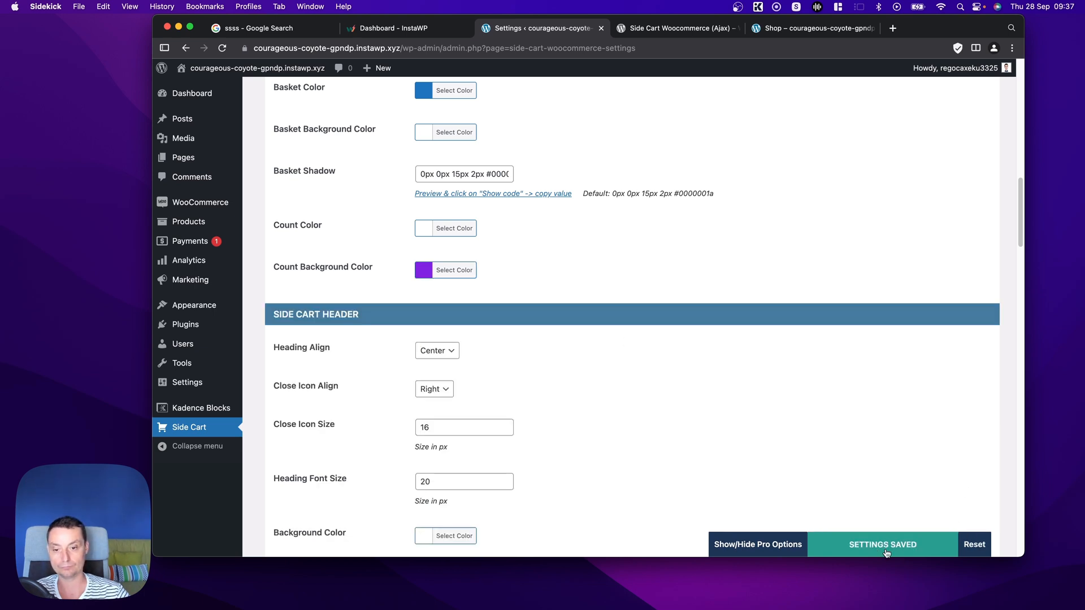
Reload the shop page to check the basket's count badge color, and return to the Side Cart settings
left_click(791, 28)
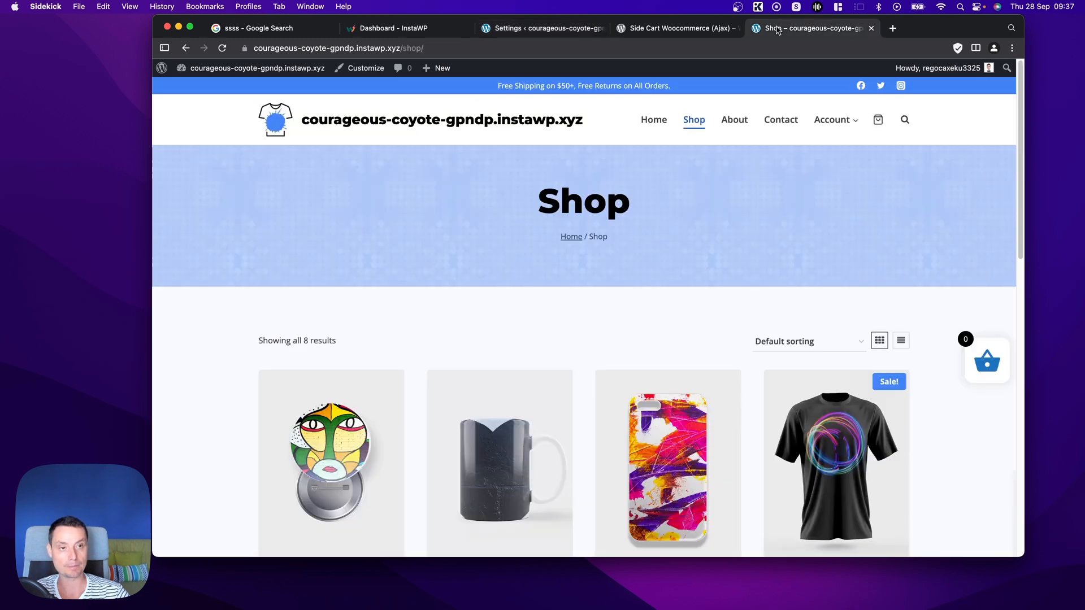
left_click(468, 47)
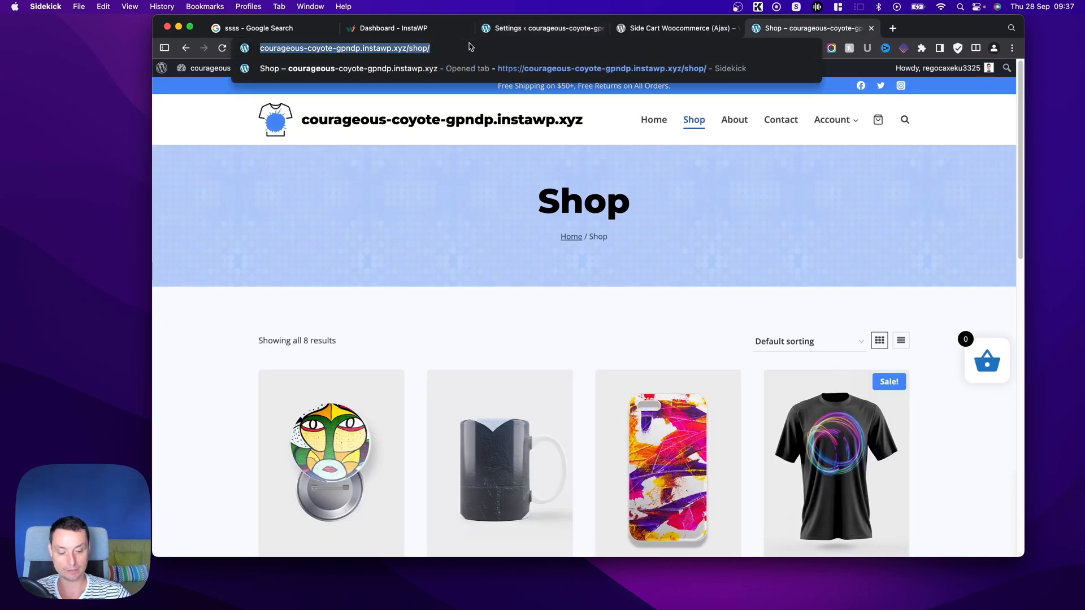
key("Return")
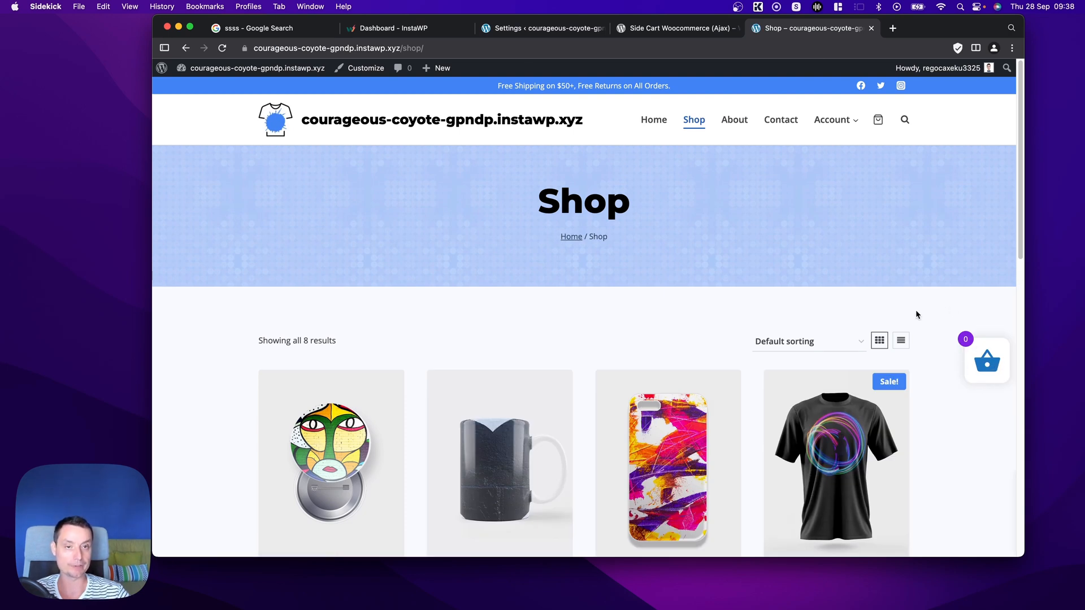
left_click(659, 31)
left_click(550, 34)
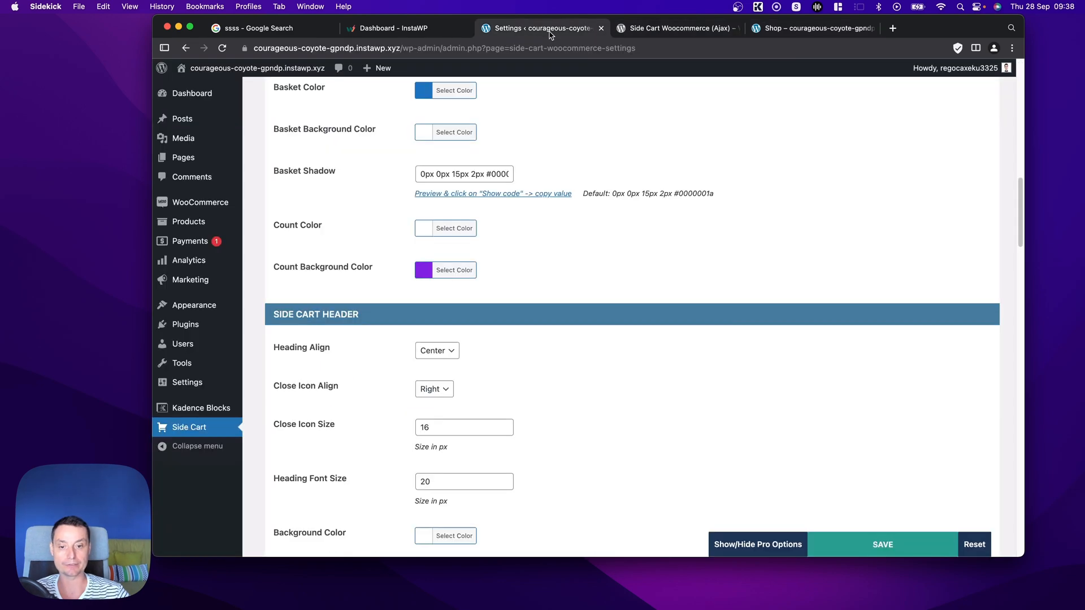
Set Heading Align to Left for the Side Cart Header and save the settings
scroll(639, 226, "down", 3)
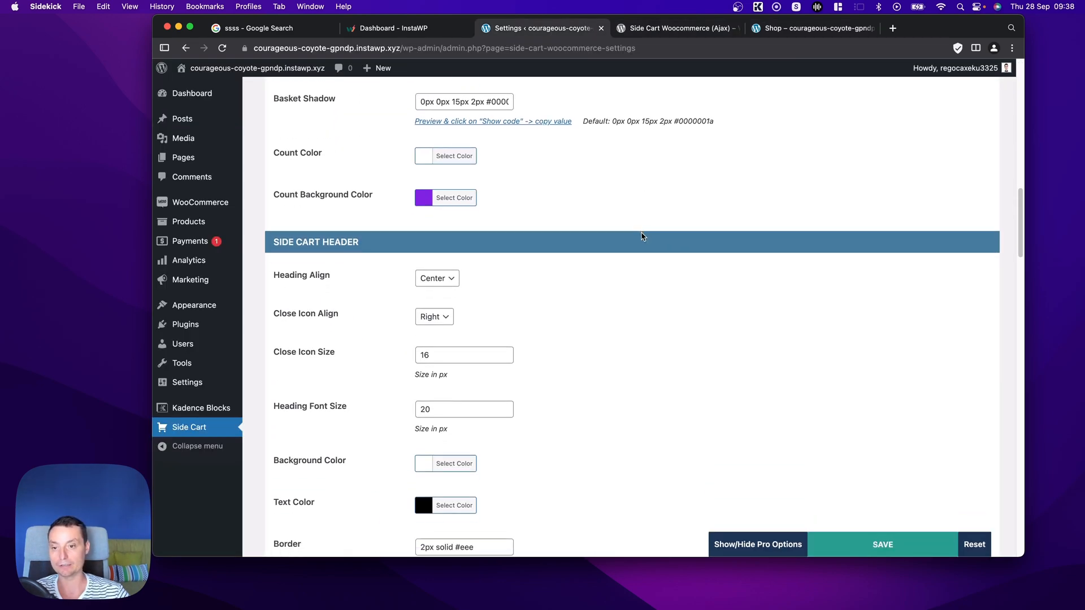
left_click(449, 276)
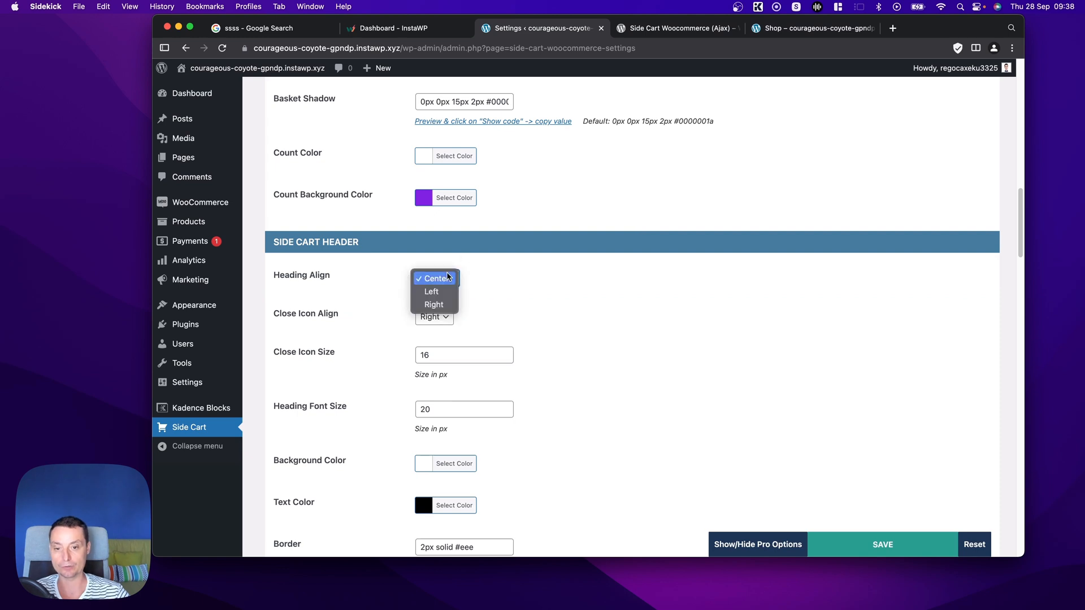
left_click(481, 266)
left_click(449, 279)
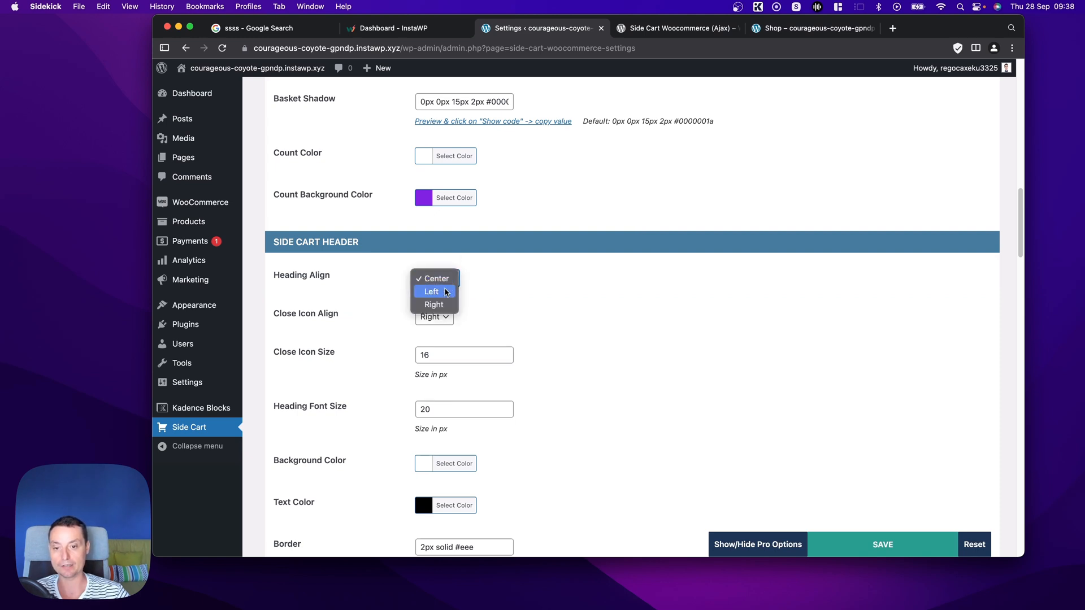
left_click(446, 292)
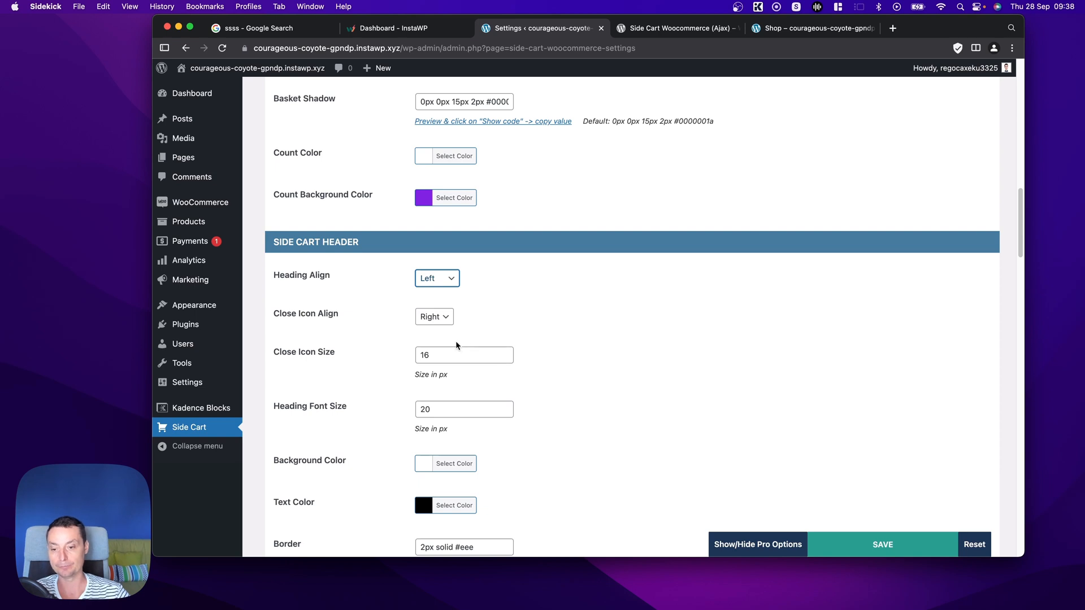
scroll(469, 366, "down", 2)
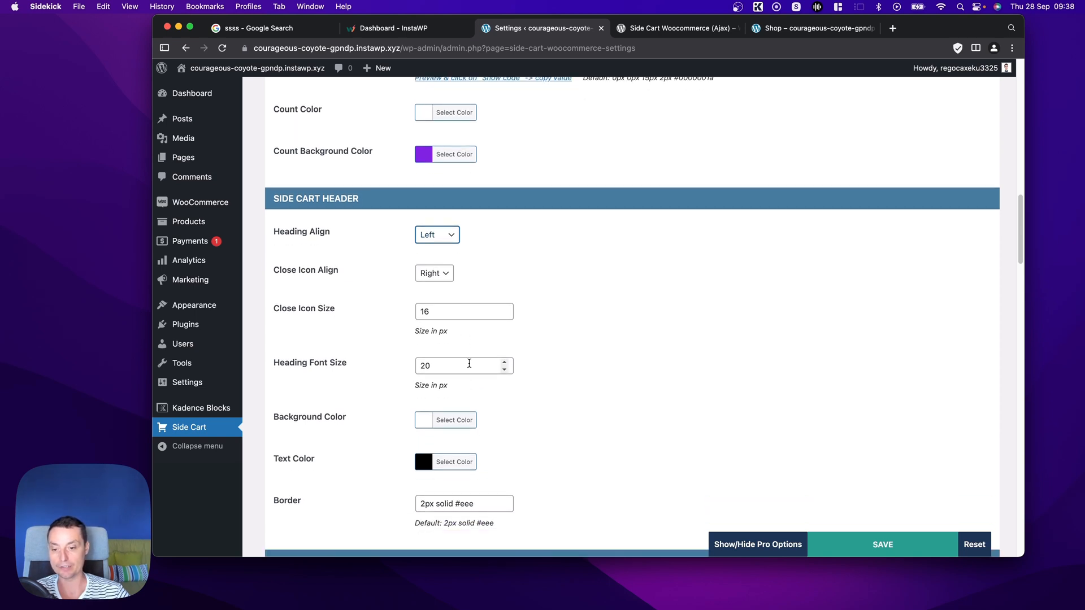
scroll(457, 395, "down", 1)
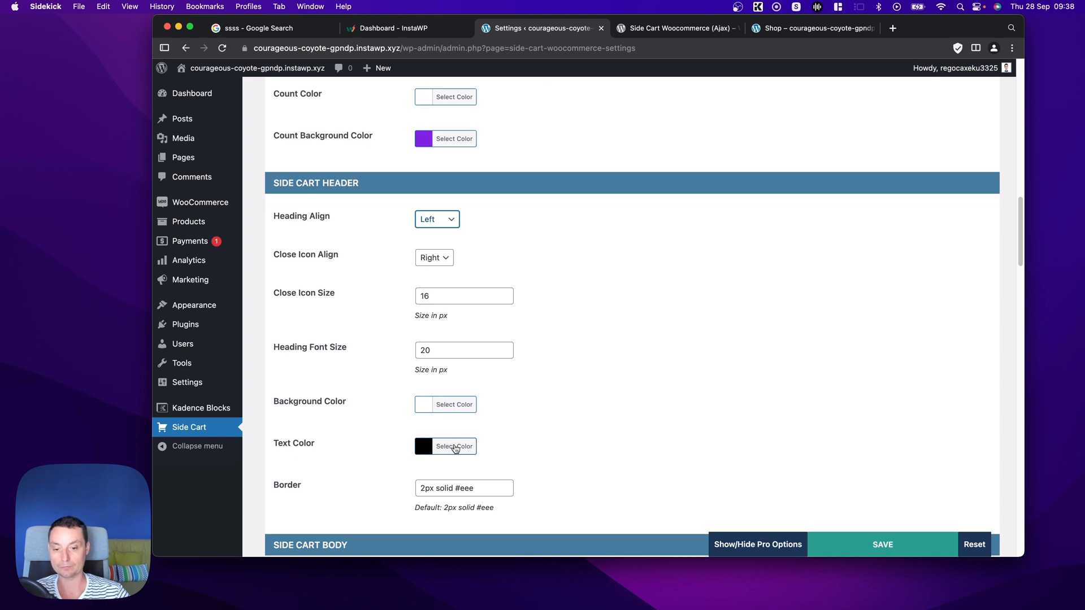
left_click(858, 545)
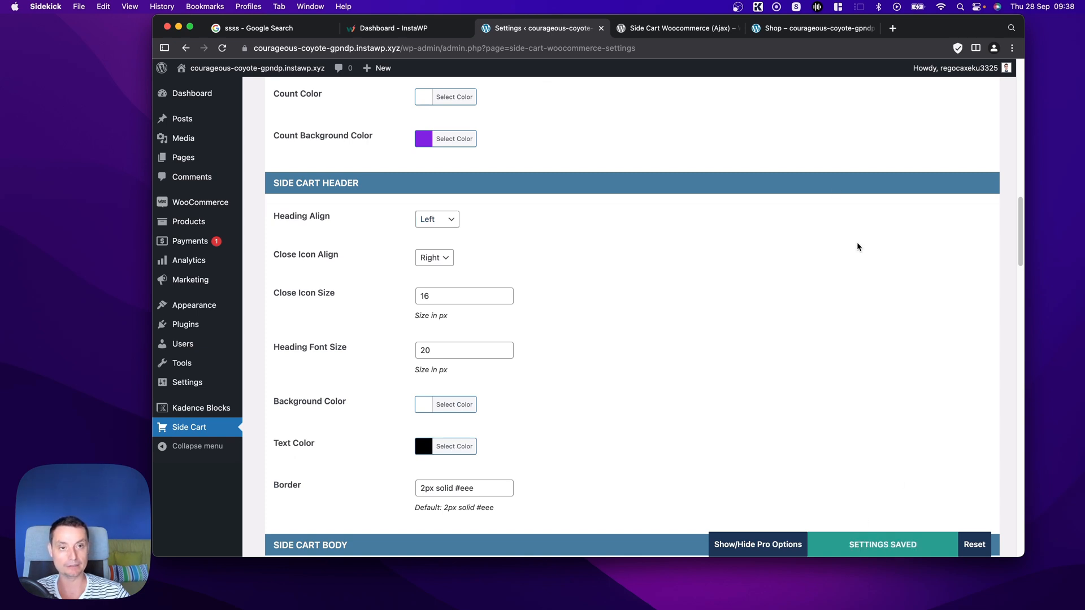
Add the Phone Case Canvas to the cart on the shop page and open the side cart
left_click(807, 28)
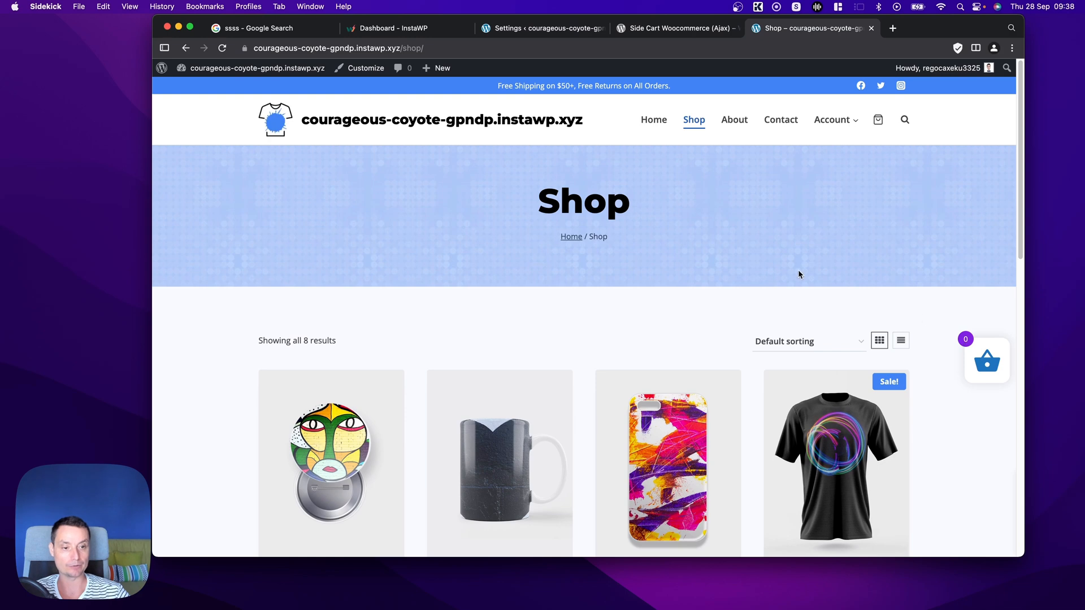
scroll(745, 262, "down", 5)
left_click(668, 299)
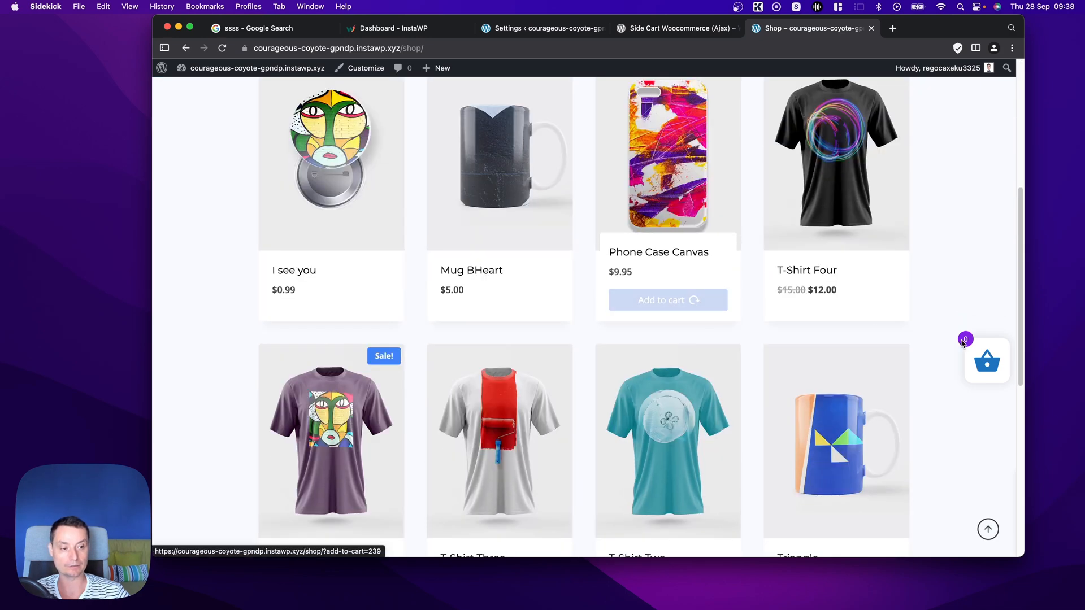
left_click(999, 357)
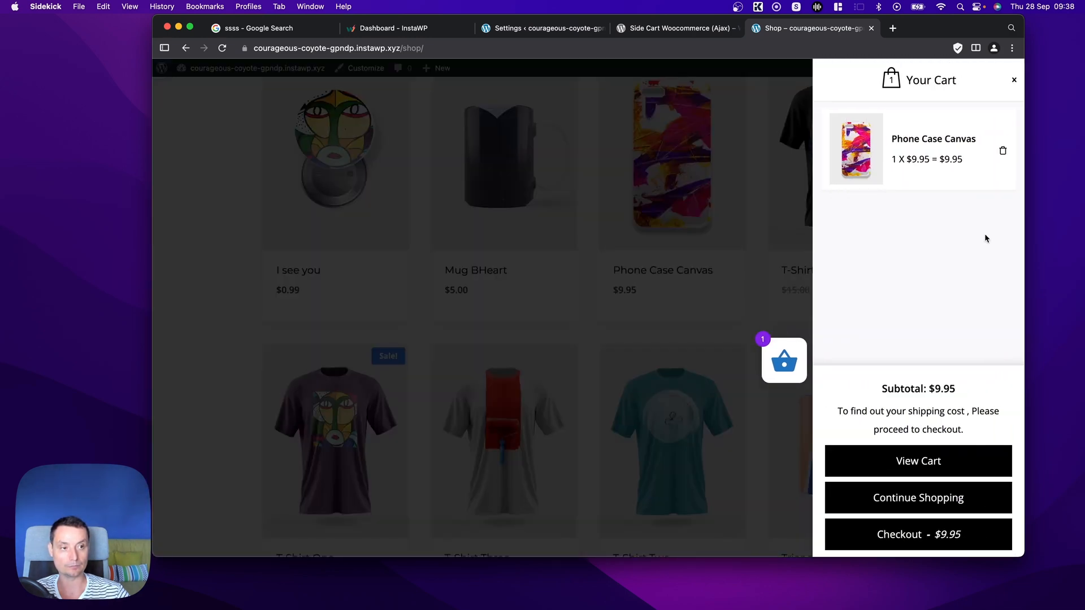
Reload the shop page, reopen the side cart to check its heading alignment, and return to the Side Cart settings
left_click(616, 49)
key("Return")
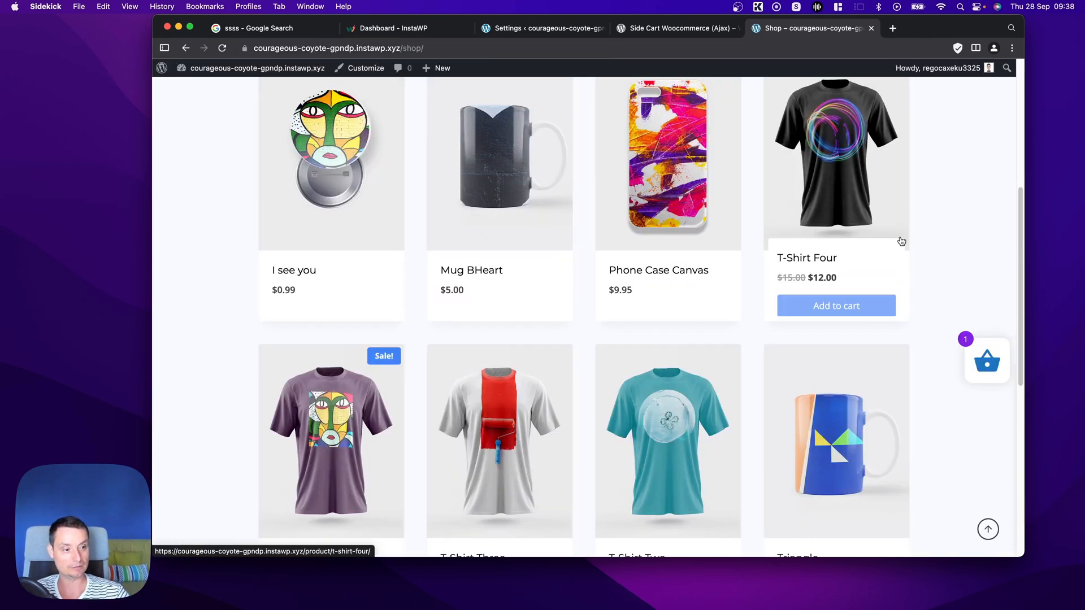
left_click(987, 361)
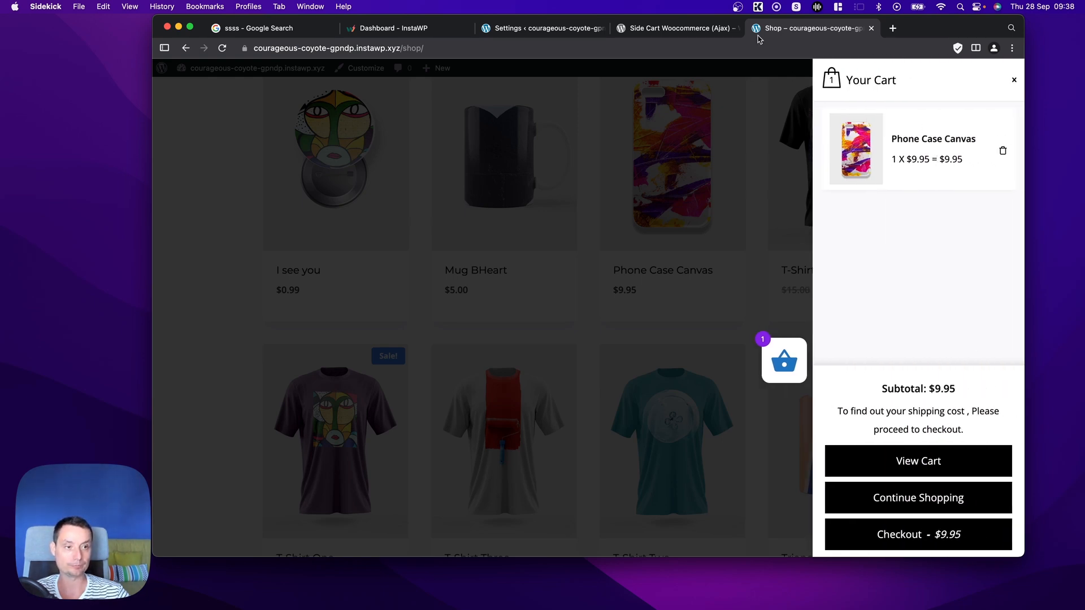
left_click(676, 28)
left_click(547, 30)
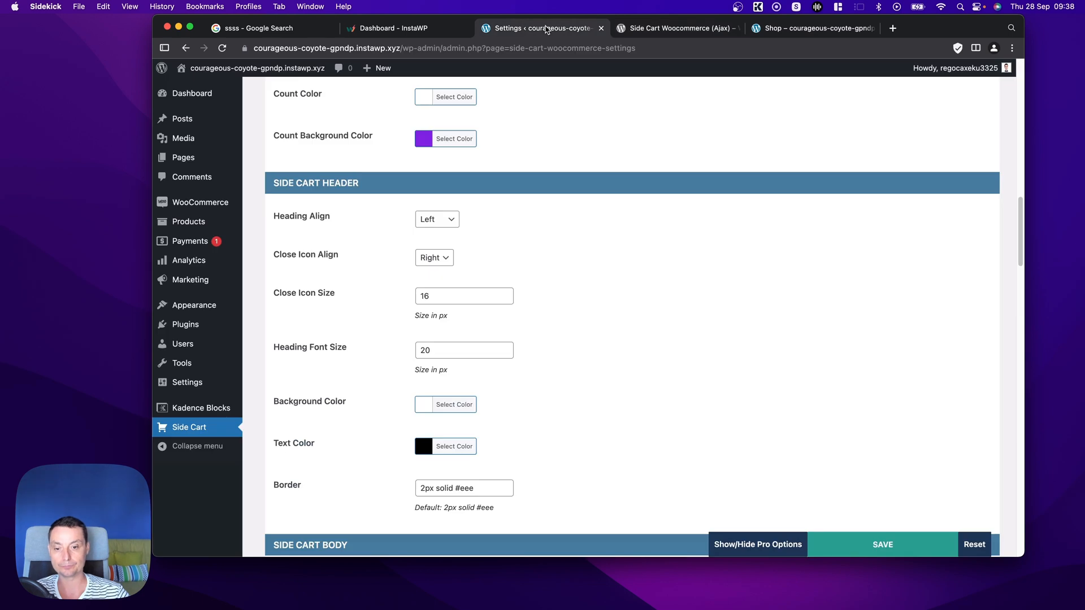
Set the Font Size of the Side Cart Body to 23 px
scroll(552, 218, "down", 1)
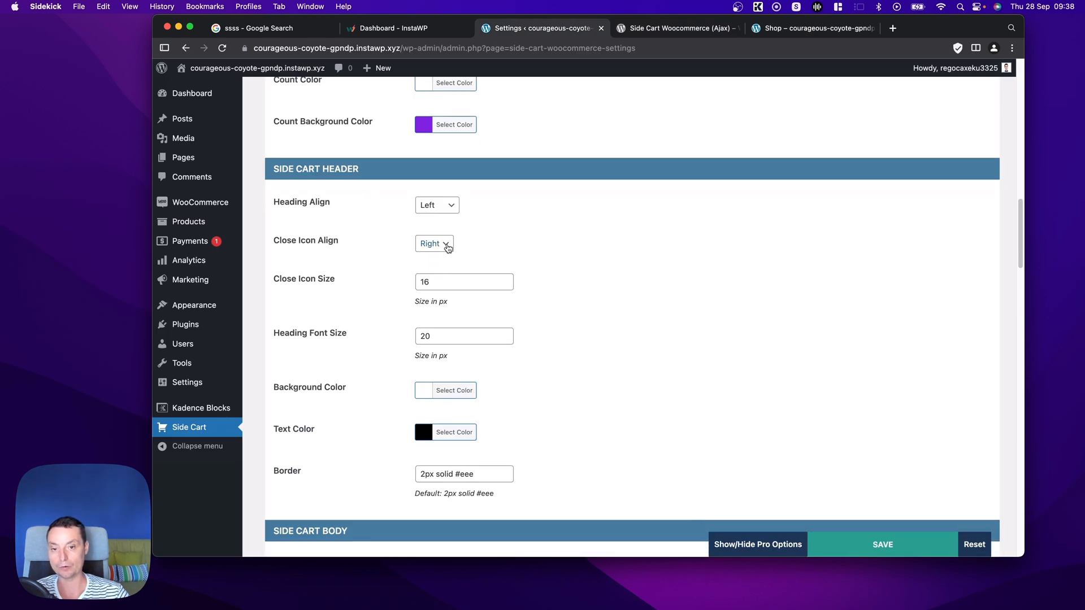
scroll(535, 249, "down", 2)
scroll(535, 252, "down", 5)
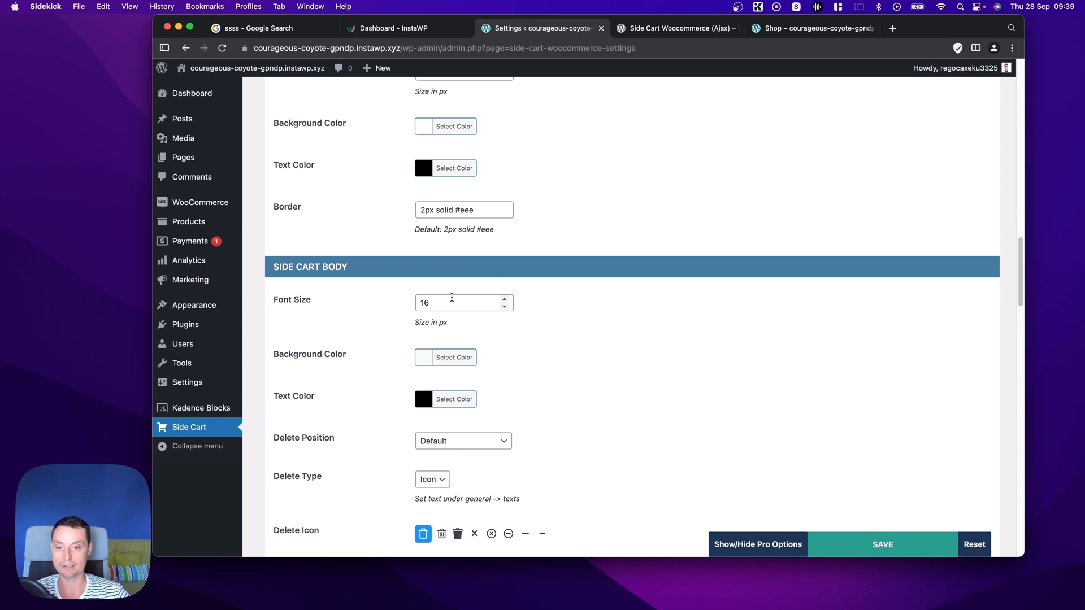
left_click(507, 301)
left_click(507, 301)
left_click(507, 301)
left_click(506, 301)
left_click(507, 301)
left_click(507, 301)
left_click(507, 301)
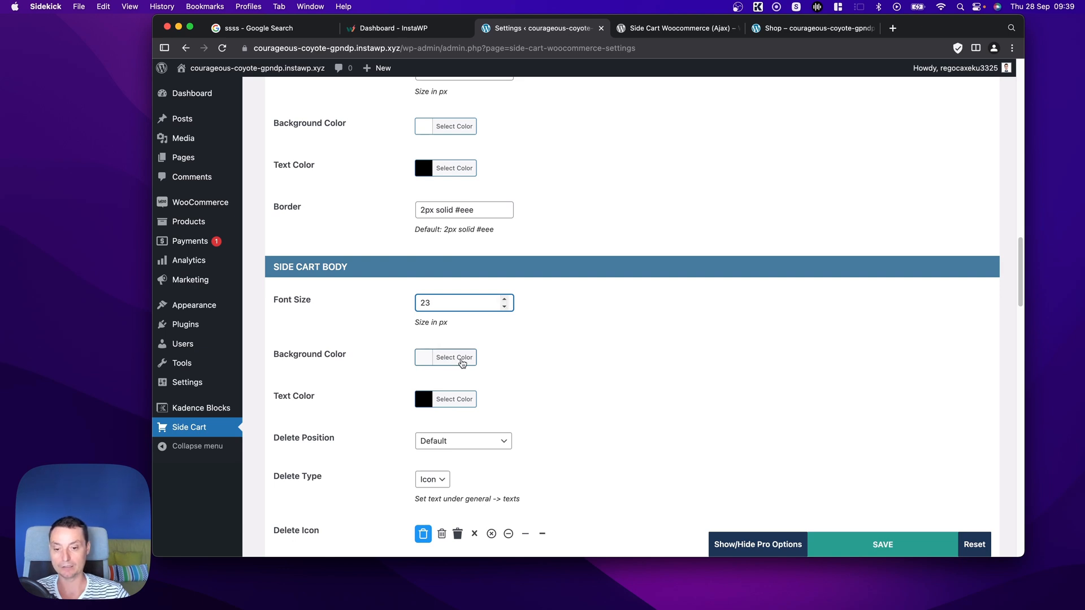
Keep the Side Cart Body's Delete Position at Default, choose the circled X as its Delete Icon and save the settings
left_click(495, 442)
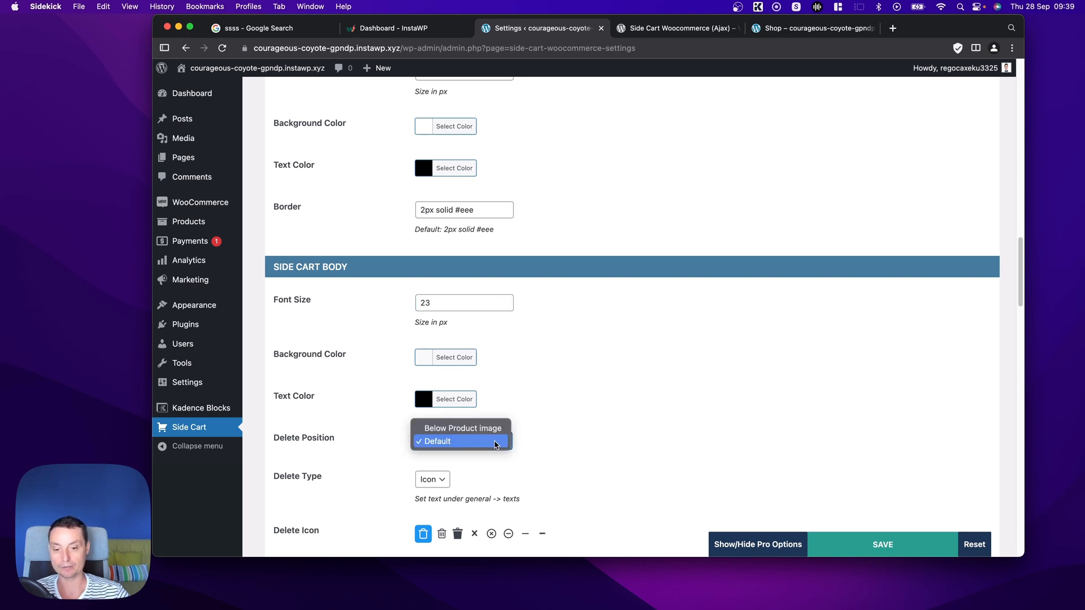
left_click(495, 442)
scroll(502, 429, "down", 3)
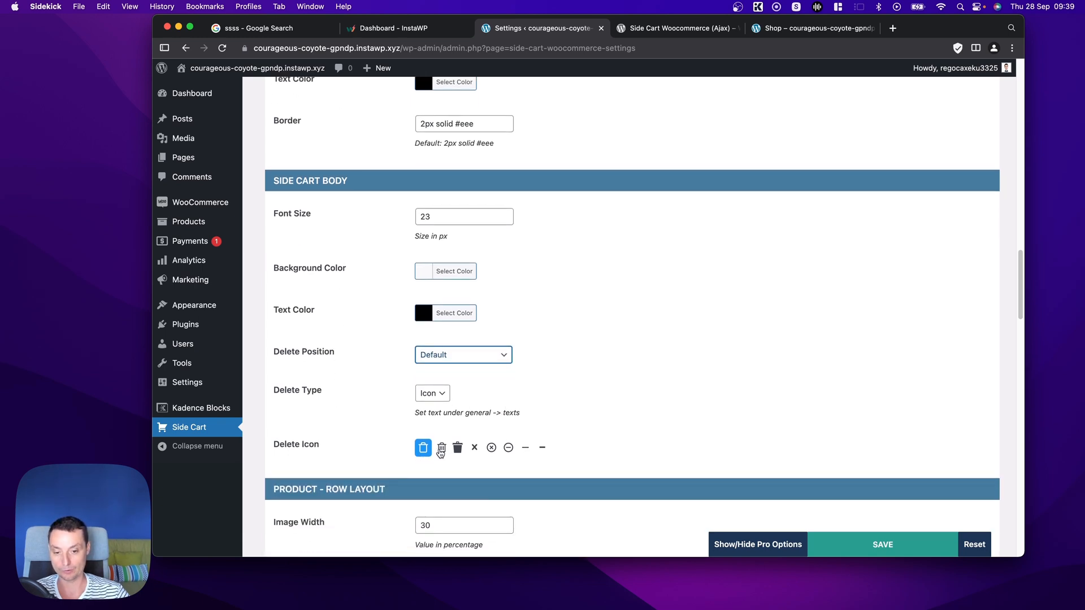
left_click(492, 449)
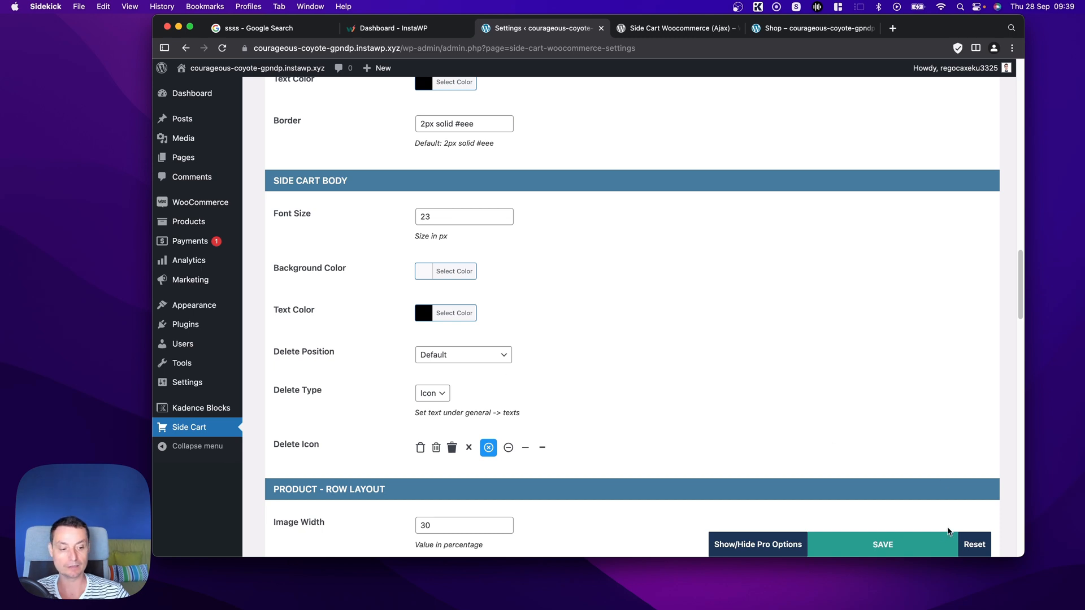
left_click(929, 550)
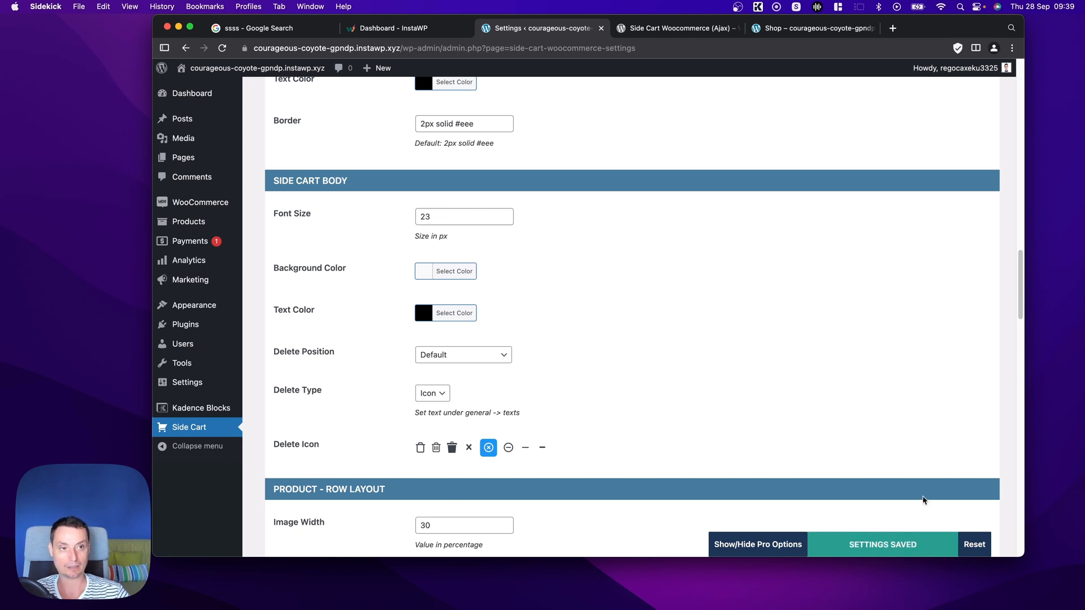
Reload the shop page, reopen the side cart to check the body font size and delete icon, and return to the Side Cart settings
left_click(785, 29)
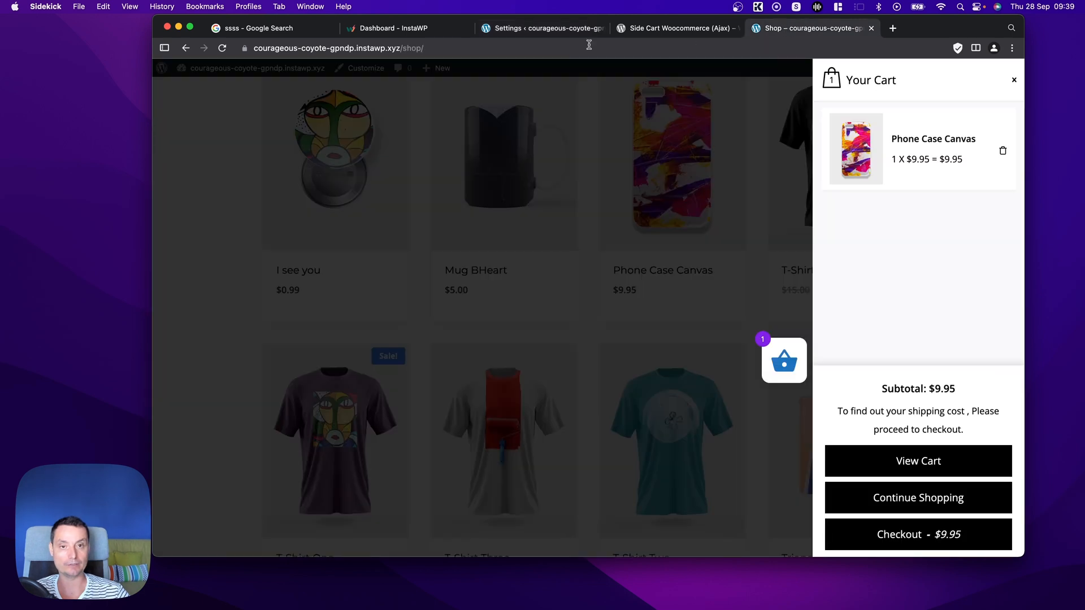
left_click(577, 47)
key("Return")
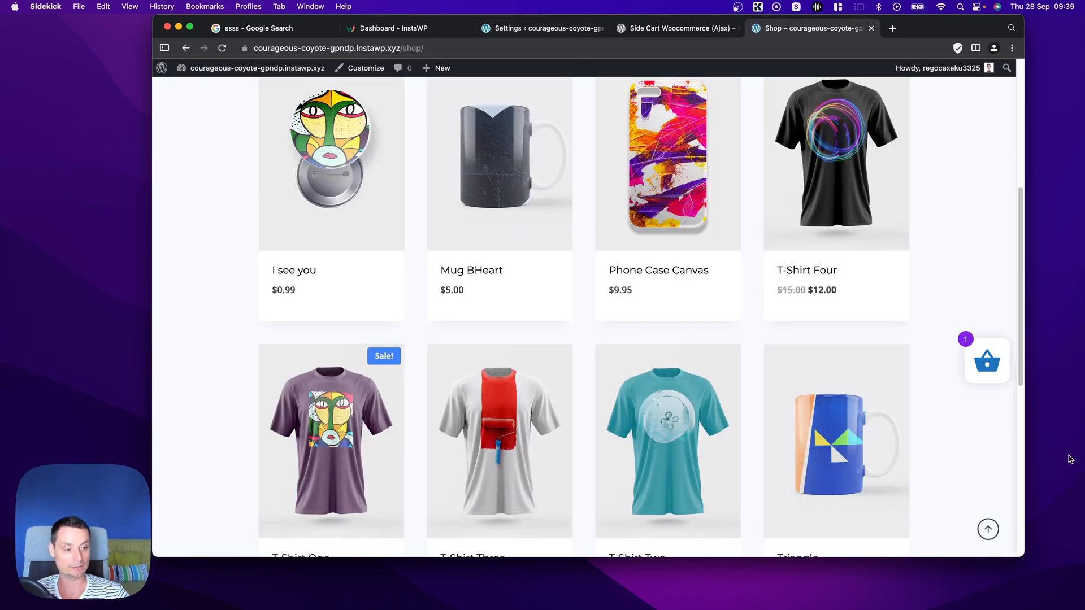
left_click(988, 364)
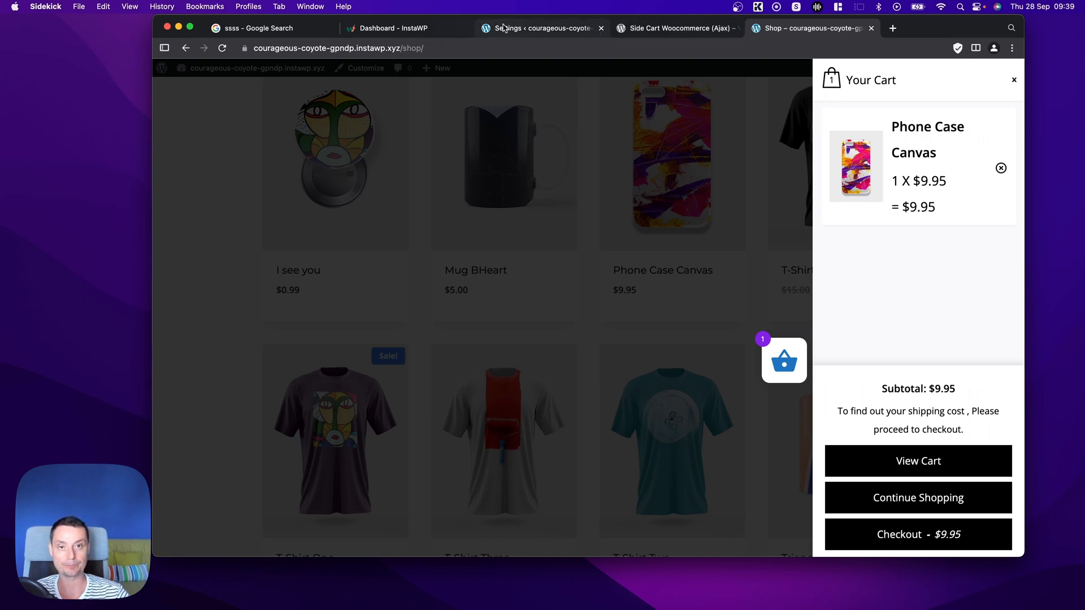
left_click(527, 29)
Examine the Product - Row Layout settings, including the choices for Product Details Display and Quantity & Price Display
scroll(582, 178, "down", 5)
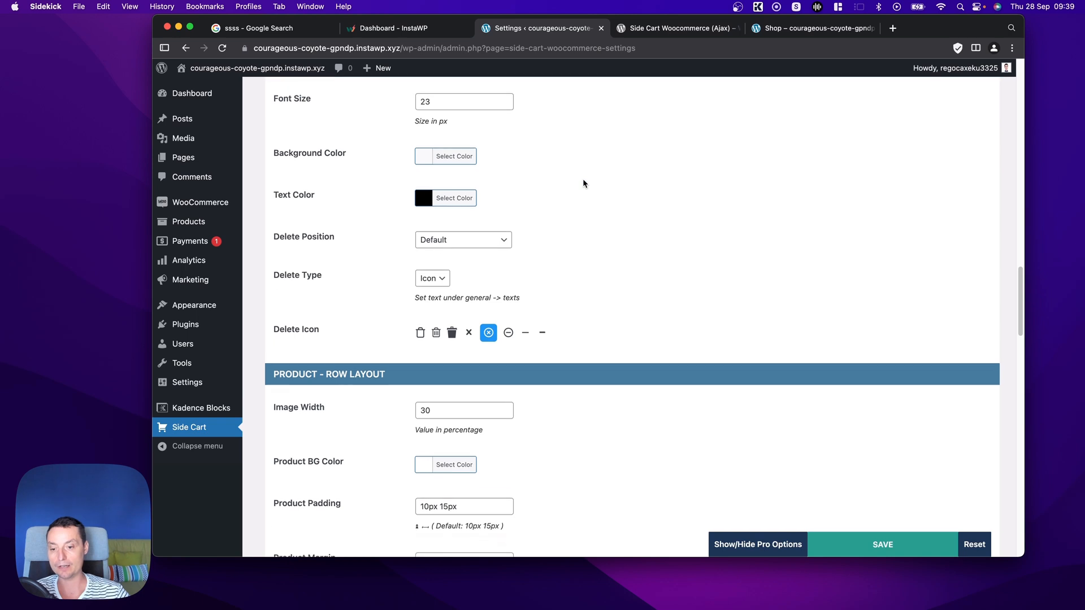
scroll(583, 181, "down", 4)
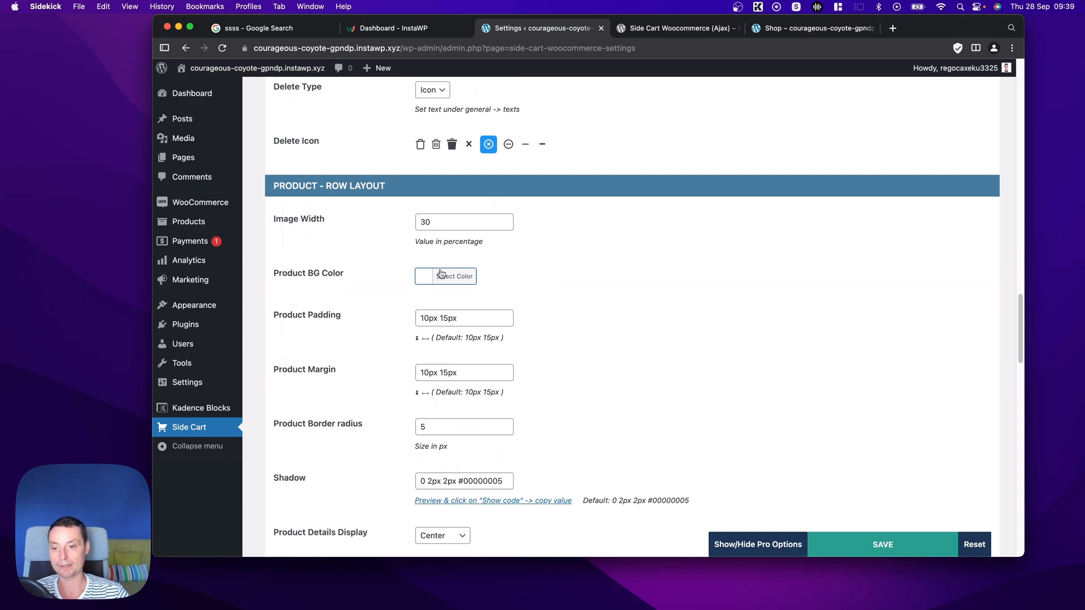
scroll(482, 293, "down", 3)
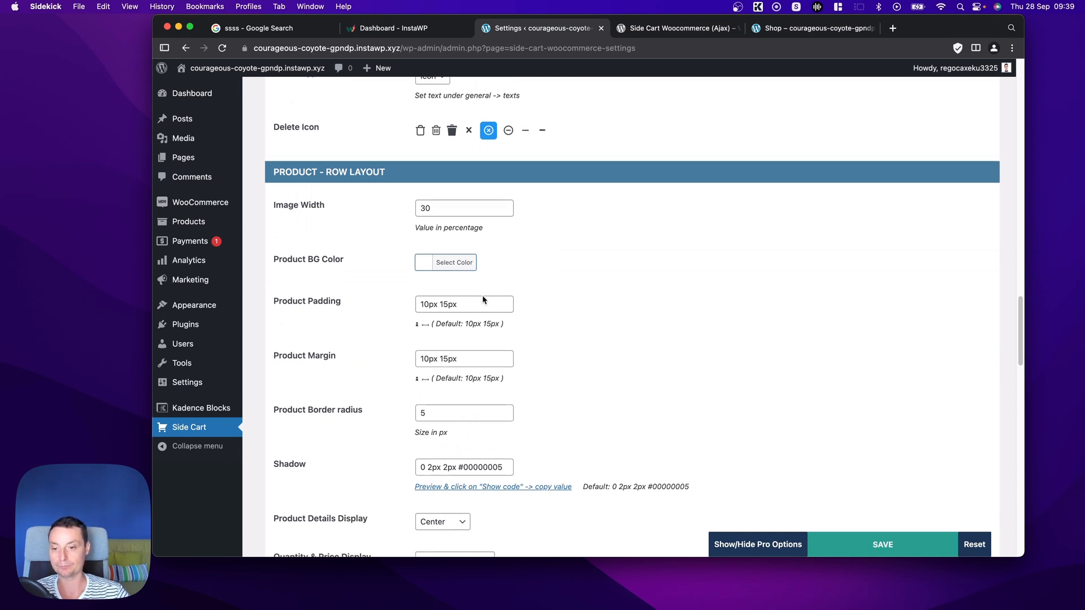
scroll(482, 296, "down", 1)
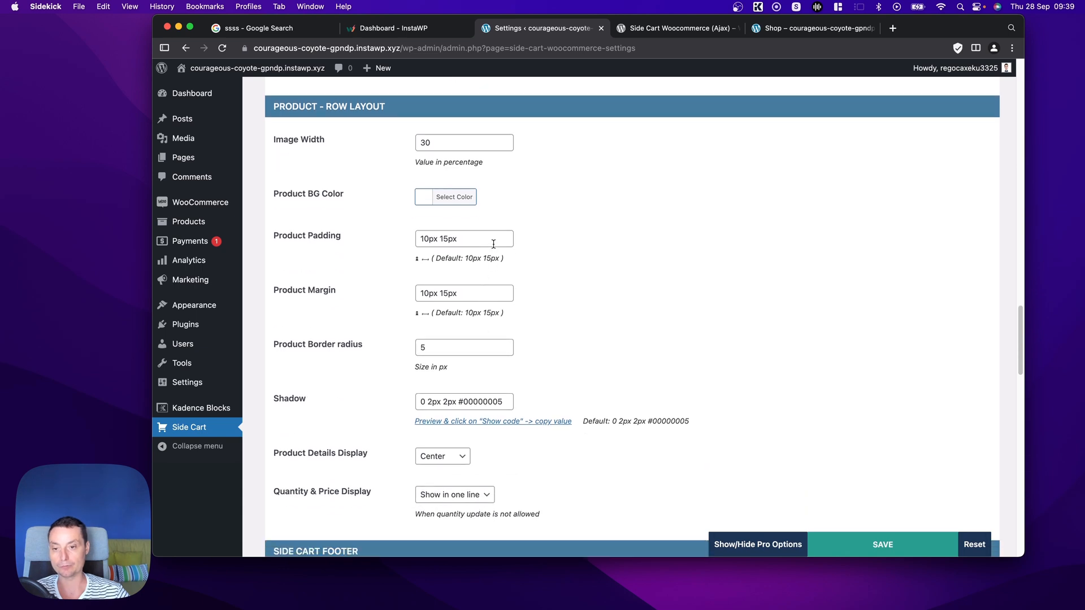
scroll(493, 244, "down", 5)
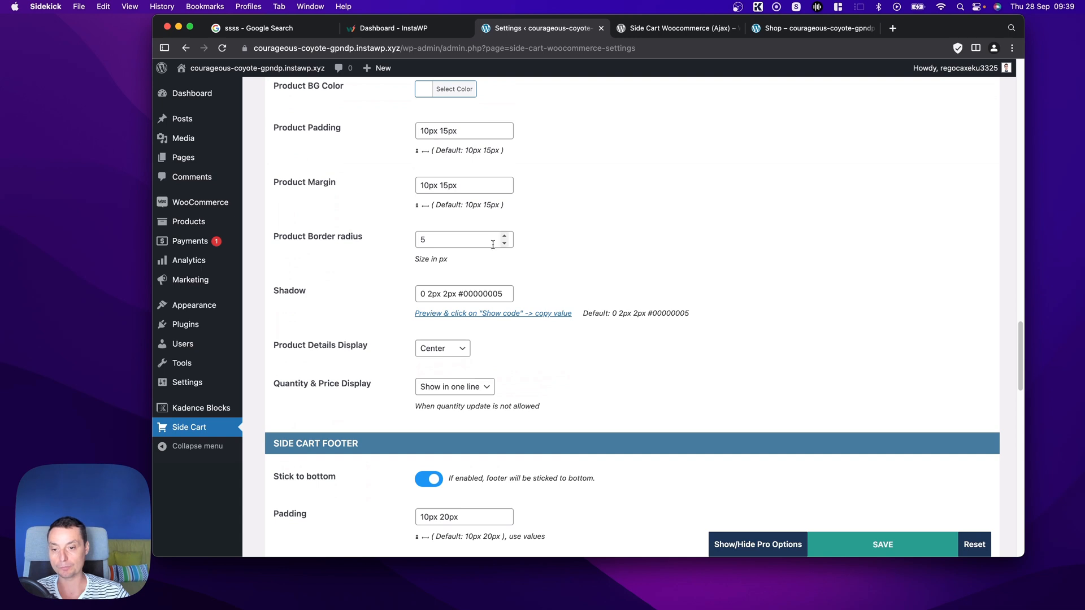
left_click(455, 350)
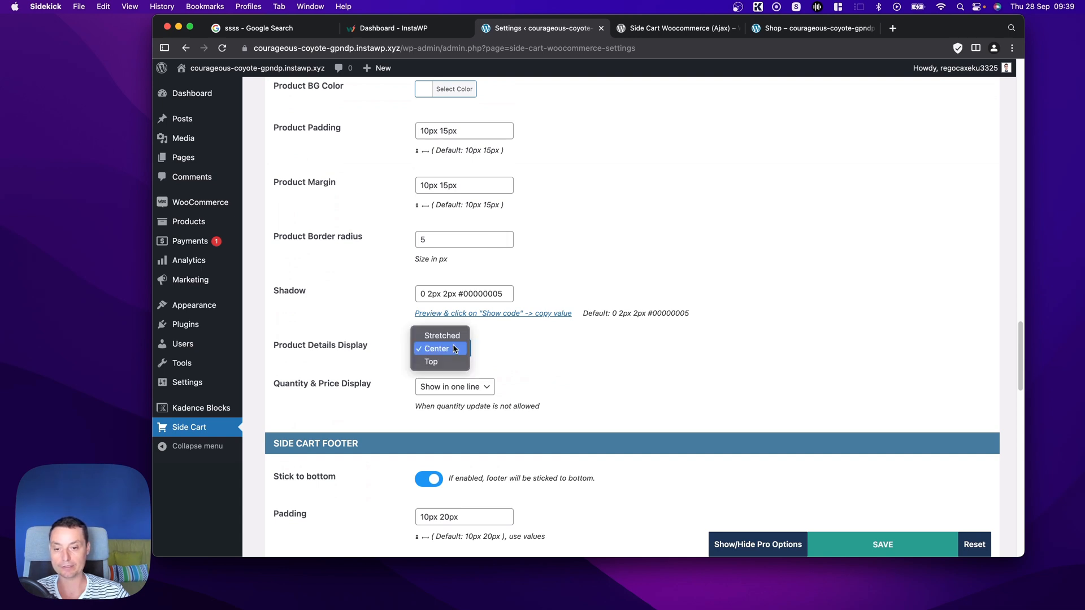
left_click(530, 327)
scroll(530, 328, "down", 1)
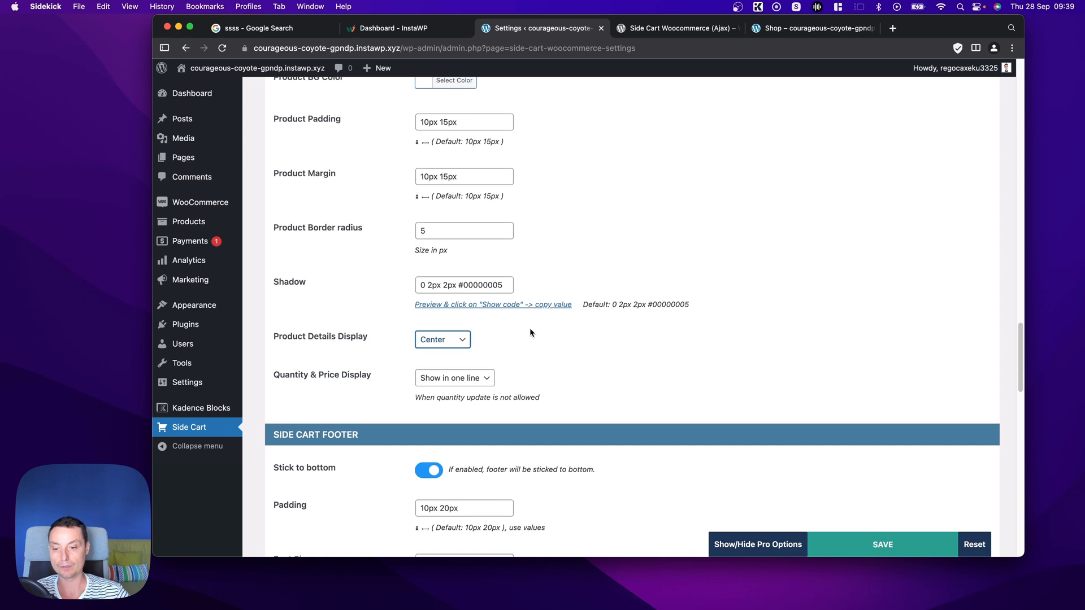
left_click(456, 375)
left_click(542, 367)
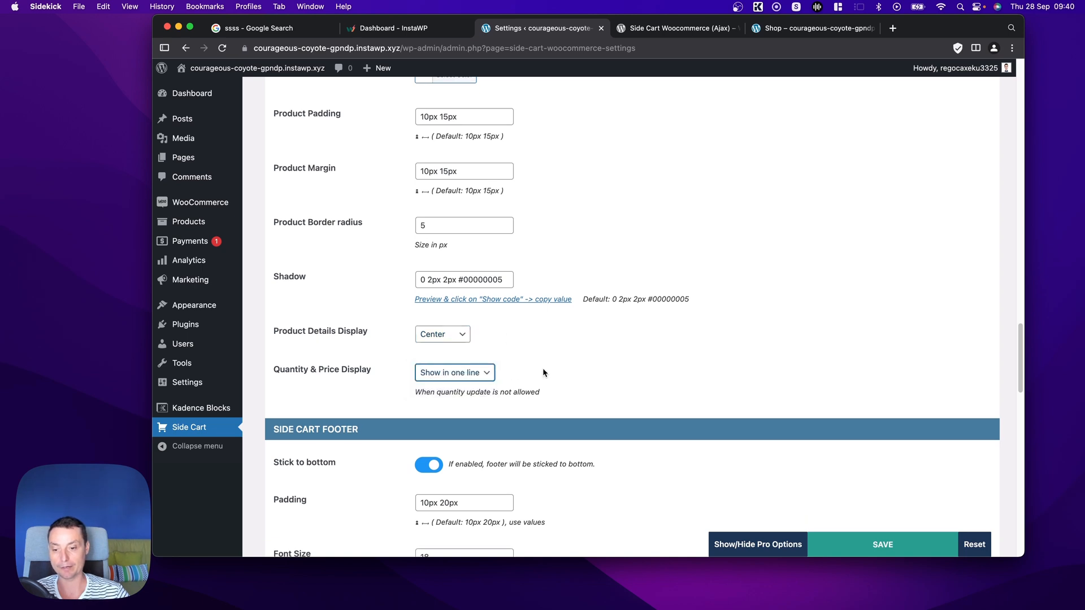
Set the Text Color of the Side Cart Footer to blue #1e73be
scroll(542, 368, "down", 3)
scroll(543, 372, "down", 4)
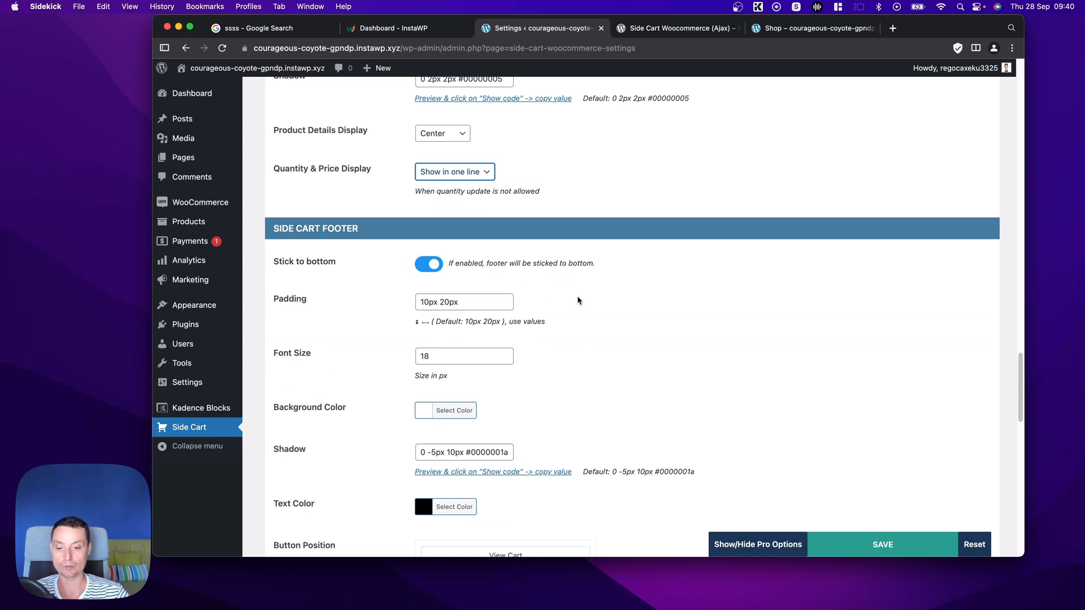
scroll(577, 301, "down", 2)
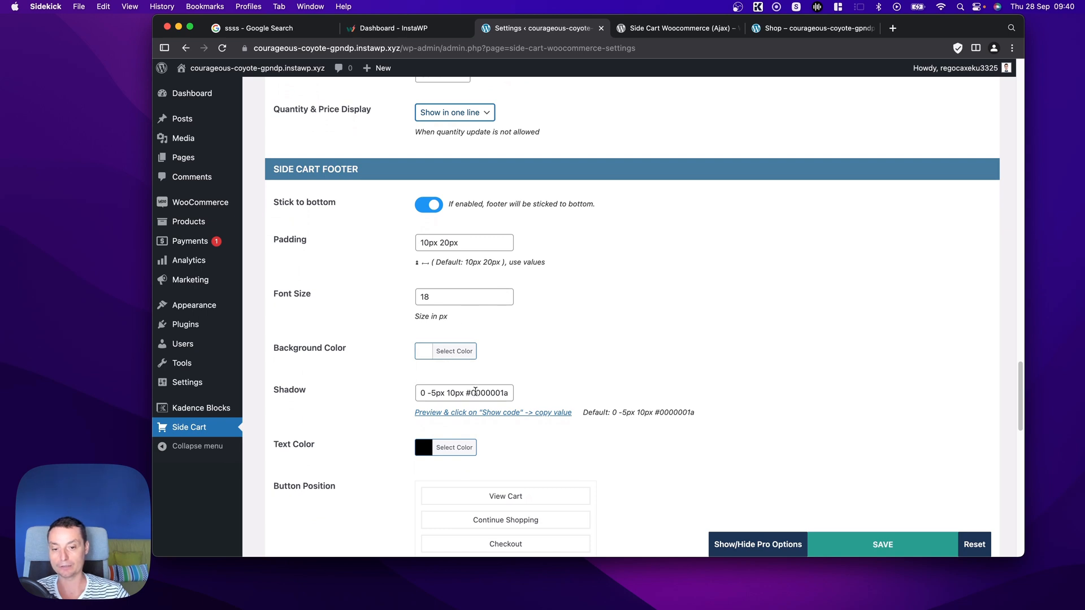
scroll(490, 374, "down", 3)
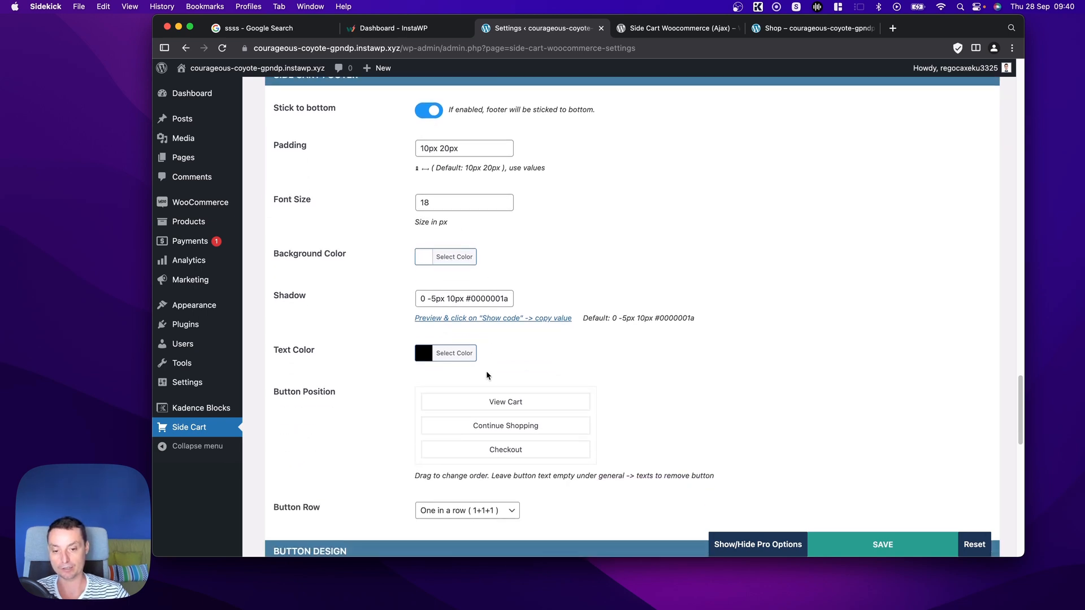
left_click(454, 361)
left_click(505, 485)
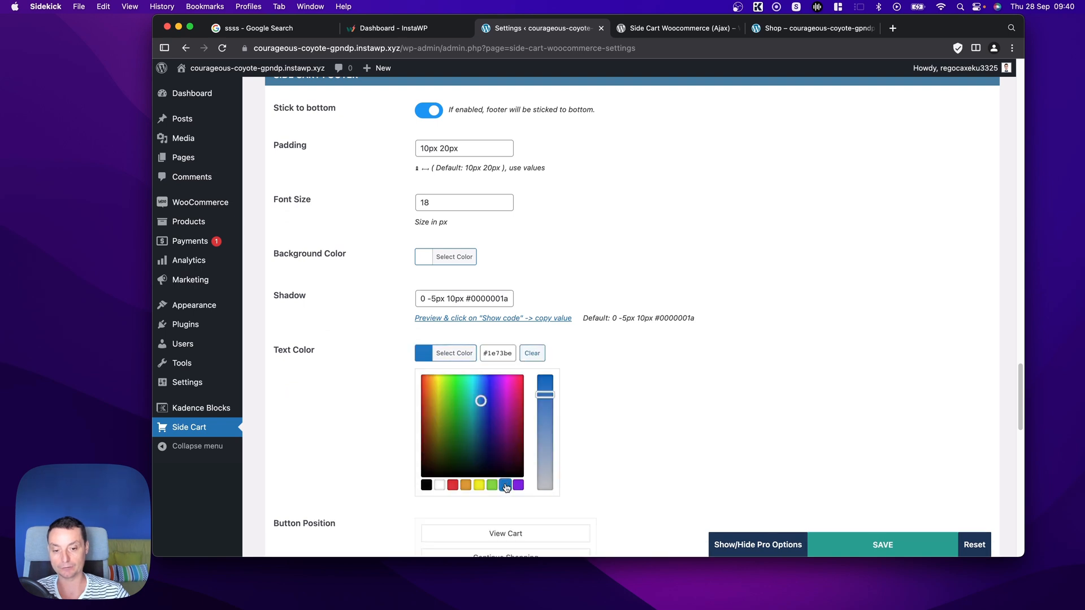
left_click(672, 412)
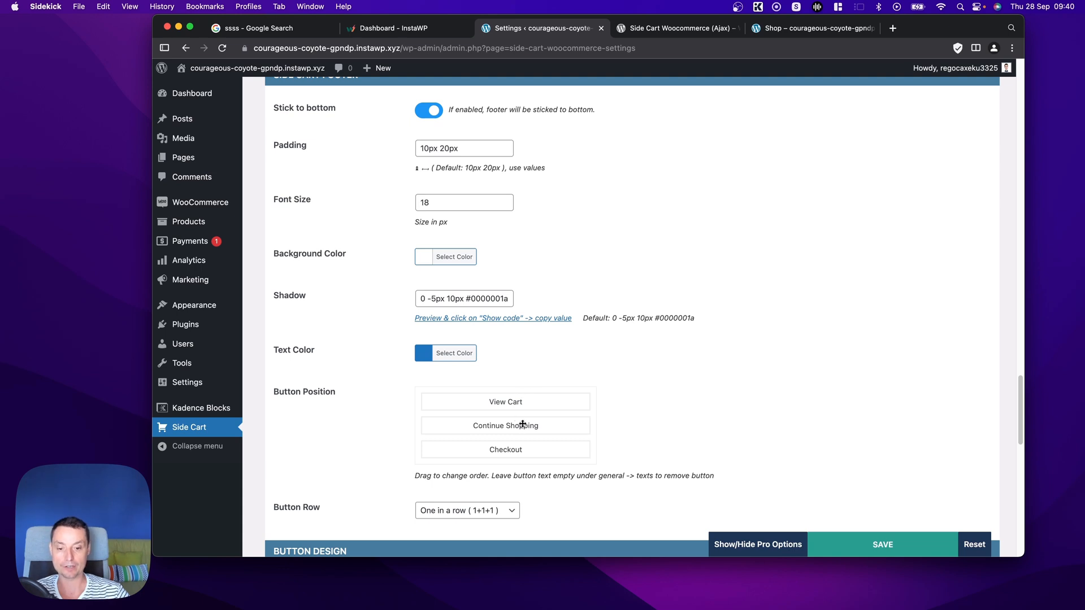
Move Continue Shopping above View Cart in the footer's Button Position and set Button Row to Three in one row (3)
left_click_drag(524, 425, 529, 398)
scroll(534, 364, "down", 2)
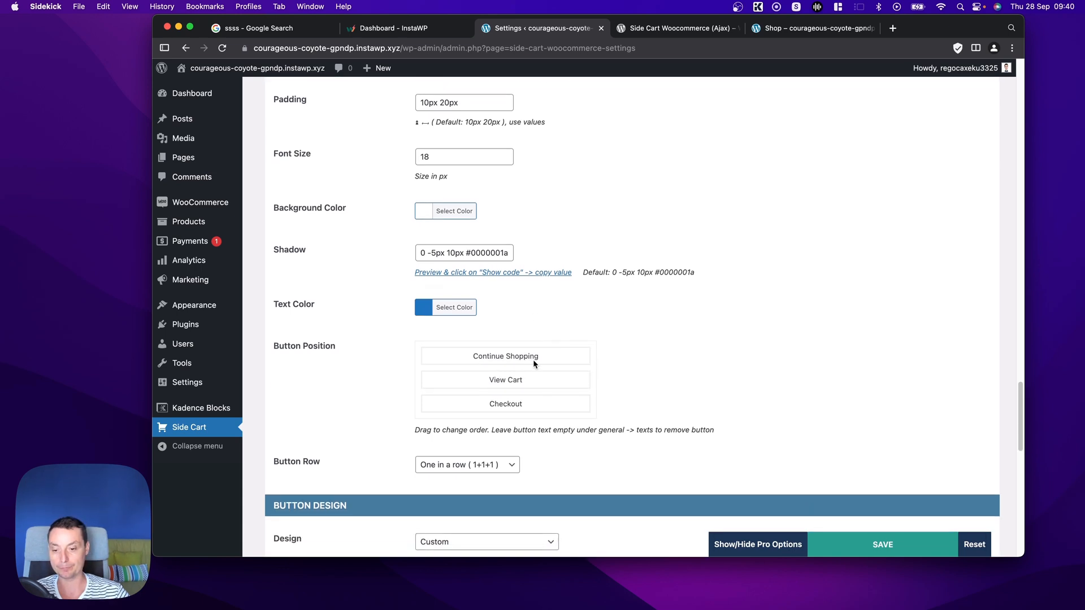
left_click(512, 450)
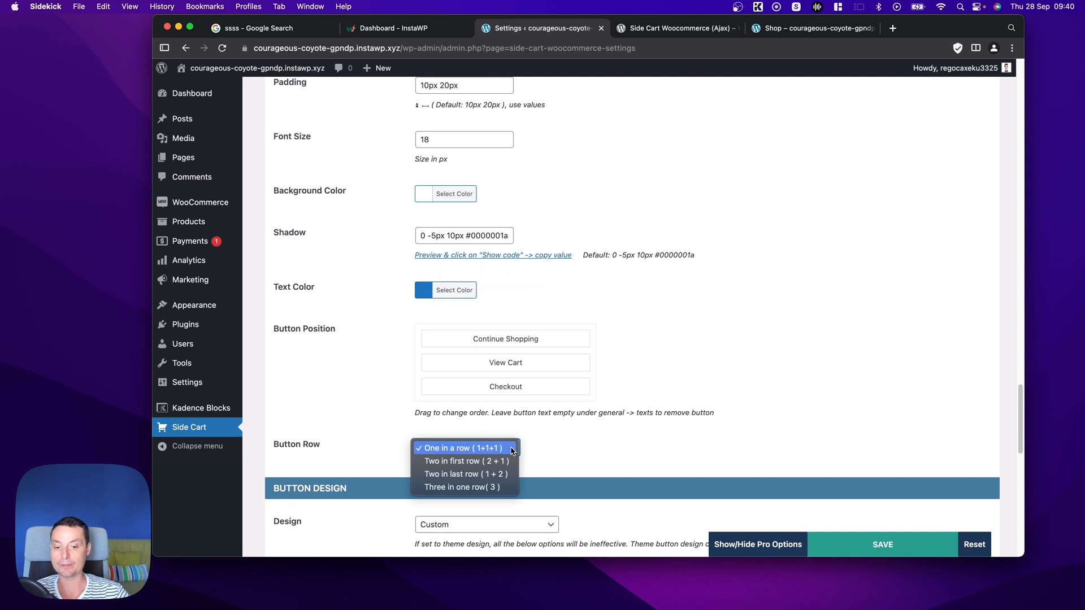
left_click(492, 487)
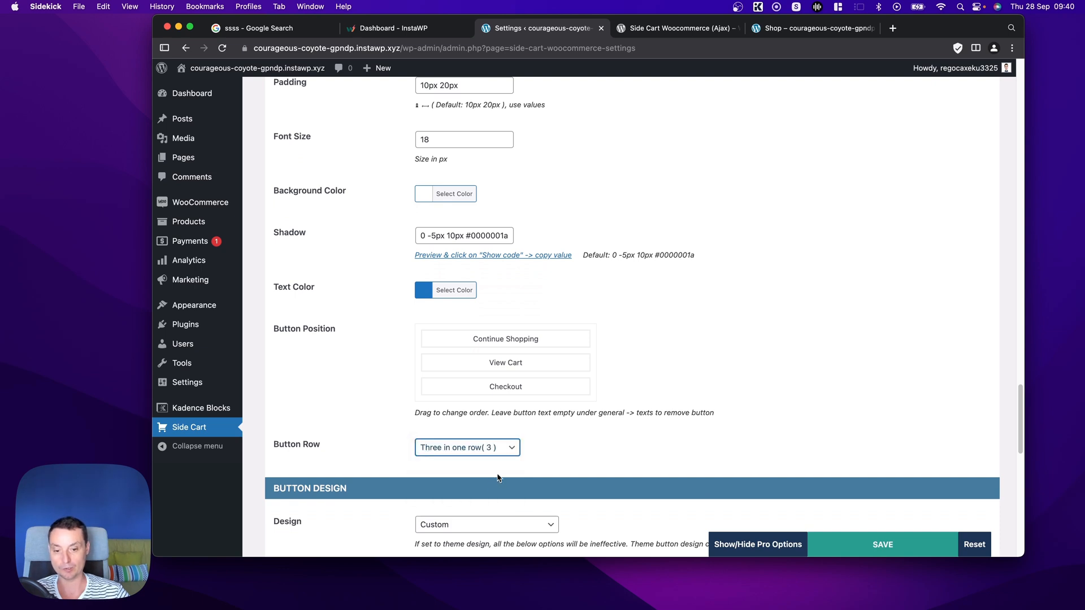
left_click(501, 451)
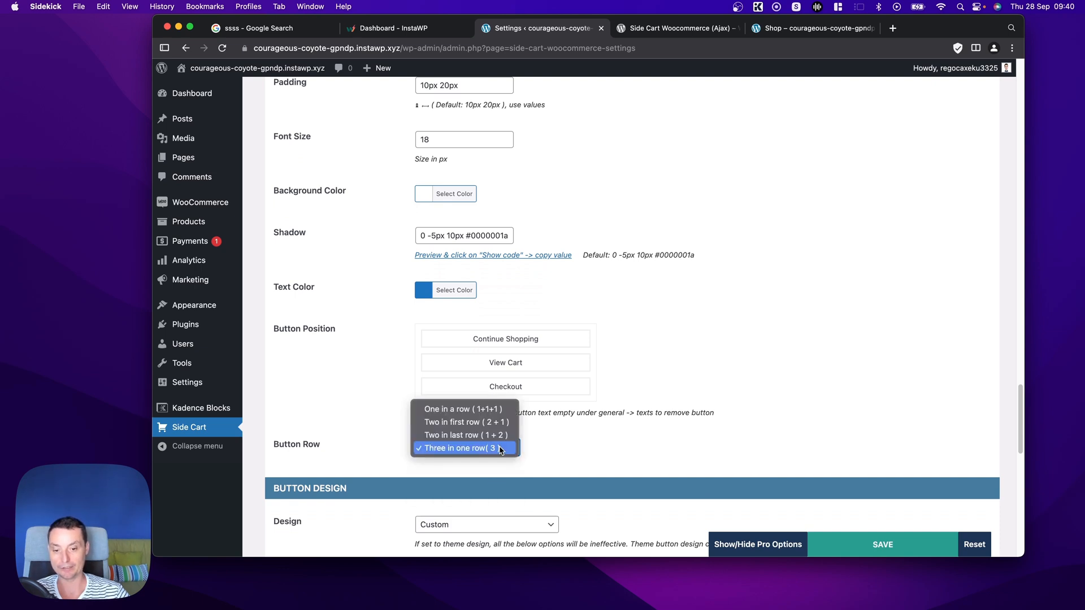
left_click(500, 451)
Set the Background Color under Button Design to blue #1e73be
scroll(537, 413, "down", 5)
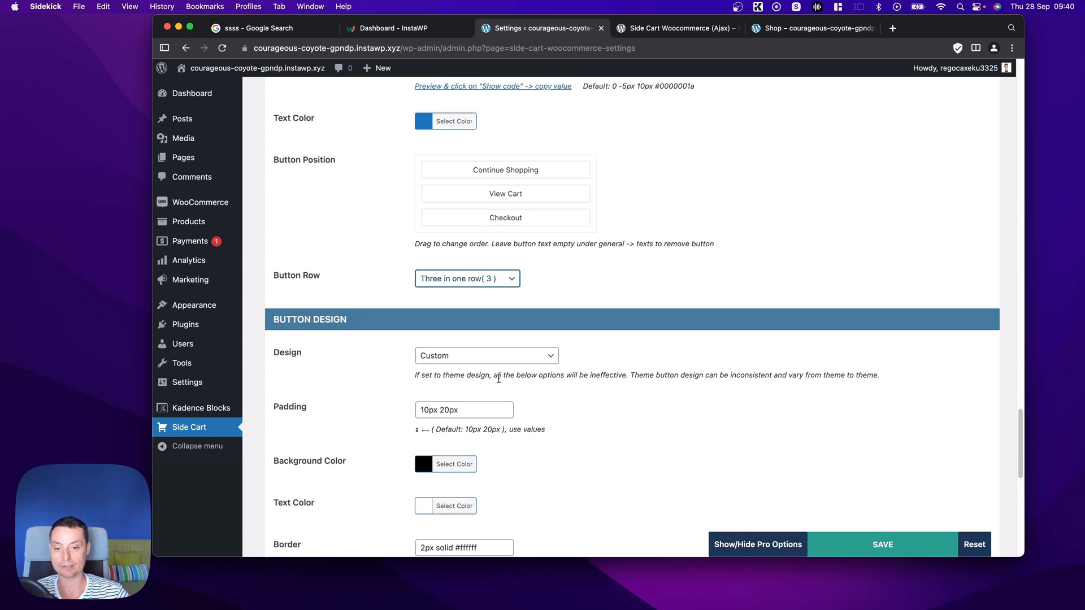
left_click(445, 463)
scroll(480, 458, "down", 4)
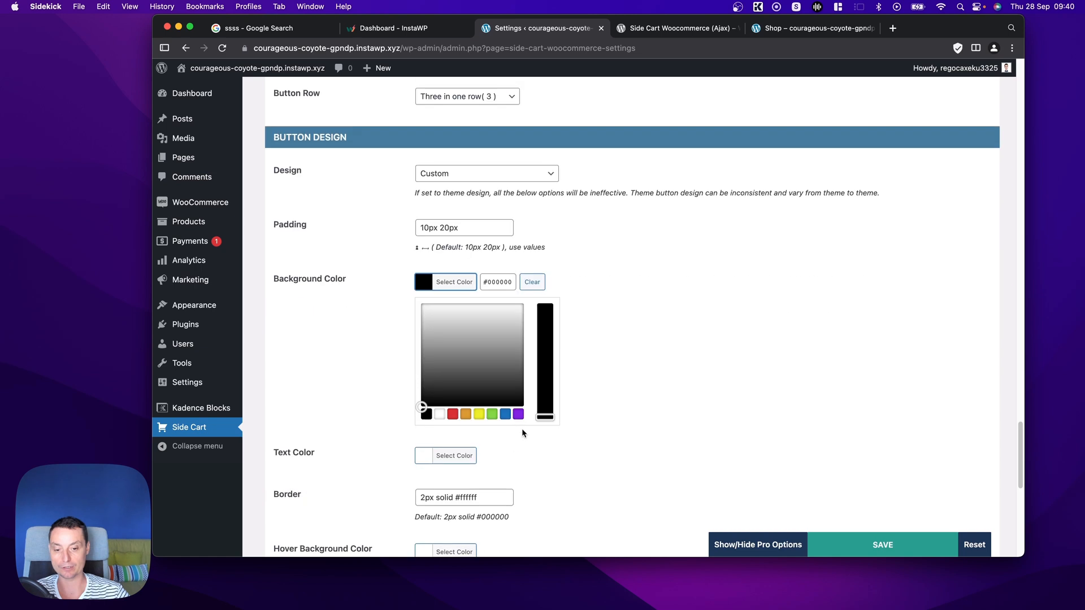
left_click(506, 416)
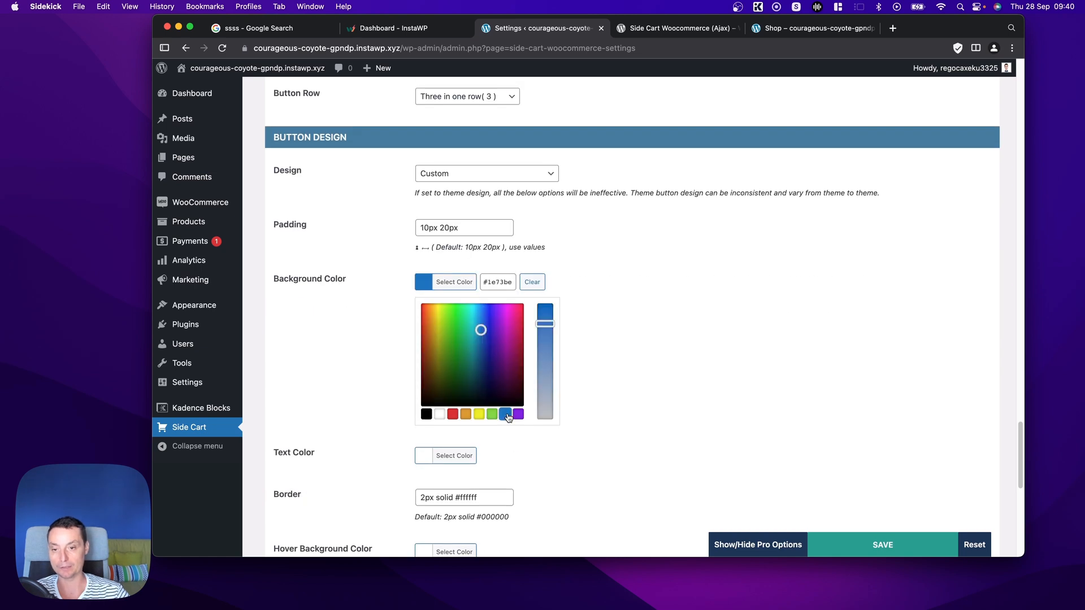
left_click(598, 326)
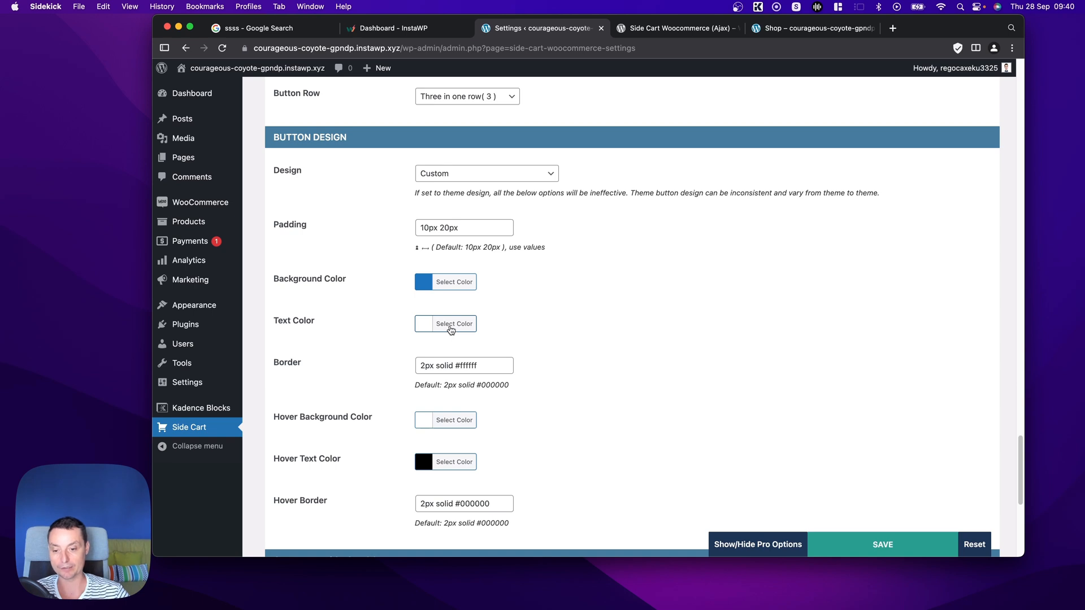
Review the remaining Button Design and Cart Menu / Shortcode options and save the settings
scroll(451, 330, "down", 1)
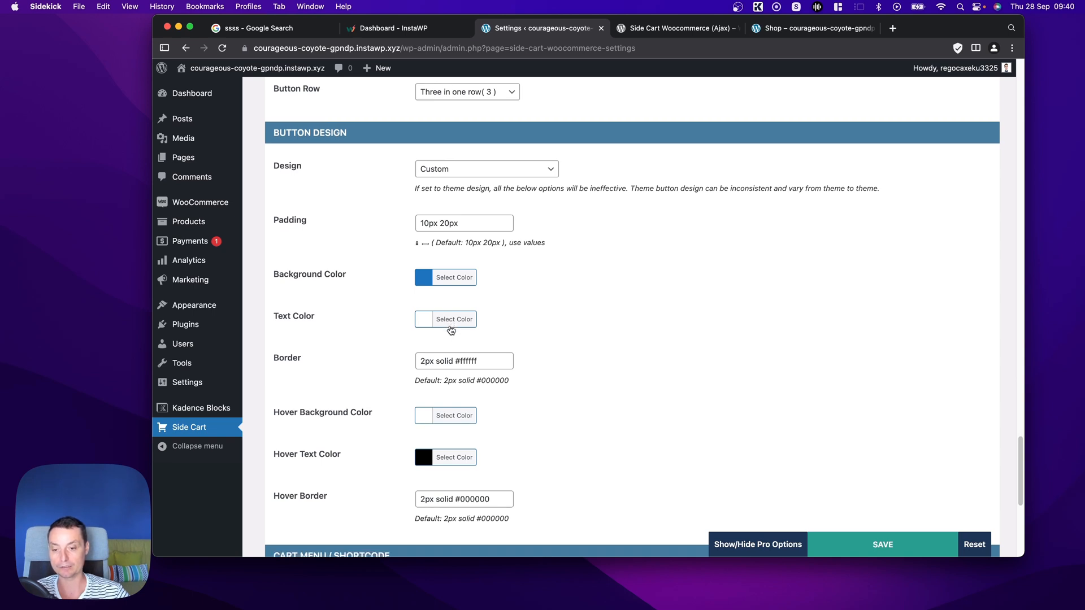
scroll(592, 361, "down", 3)
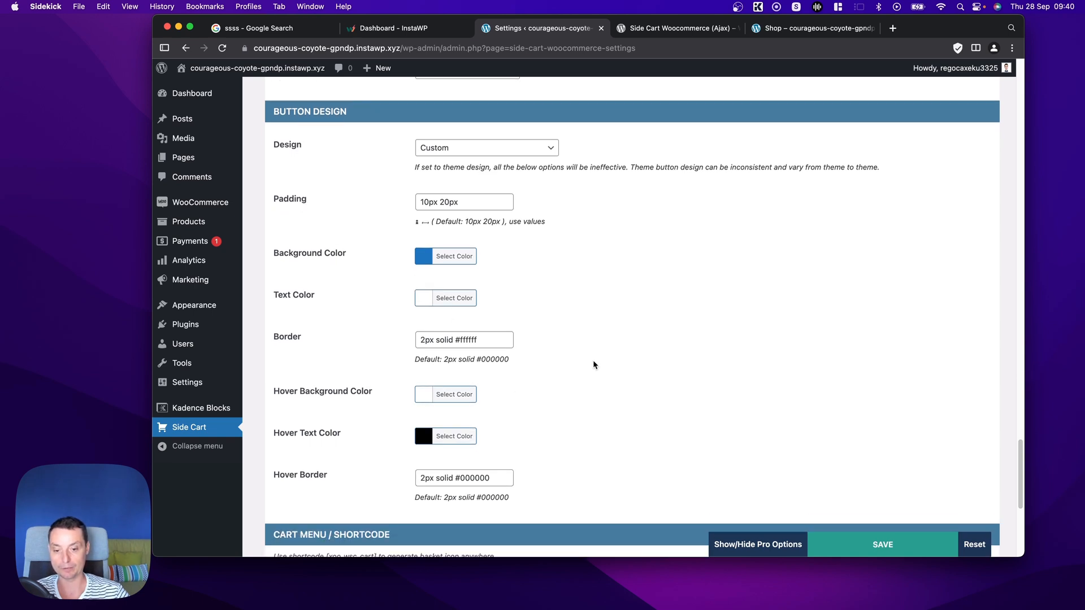
scroll(591, 367, "down", 5)
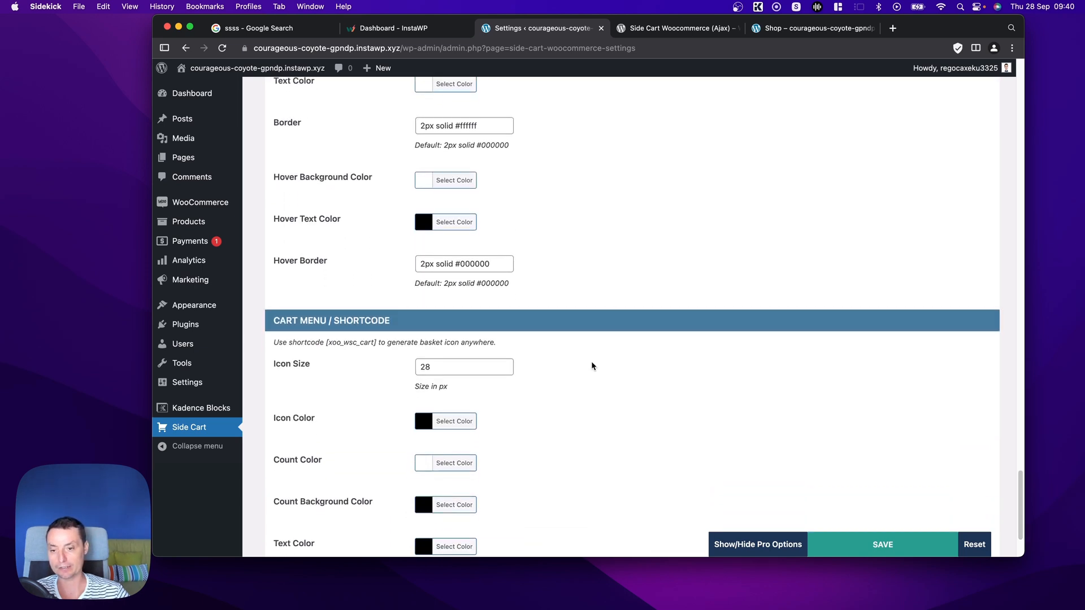
scroll(591, 363, "down", 3)
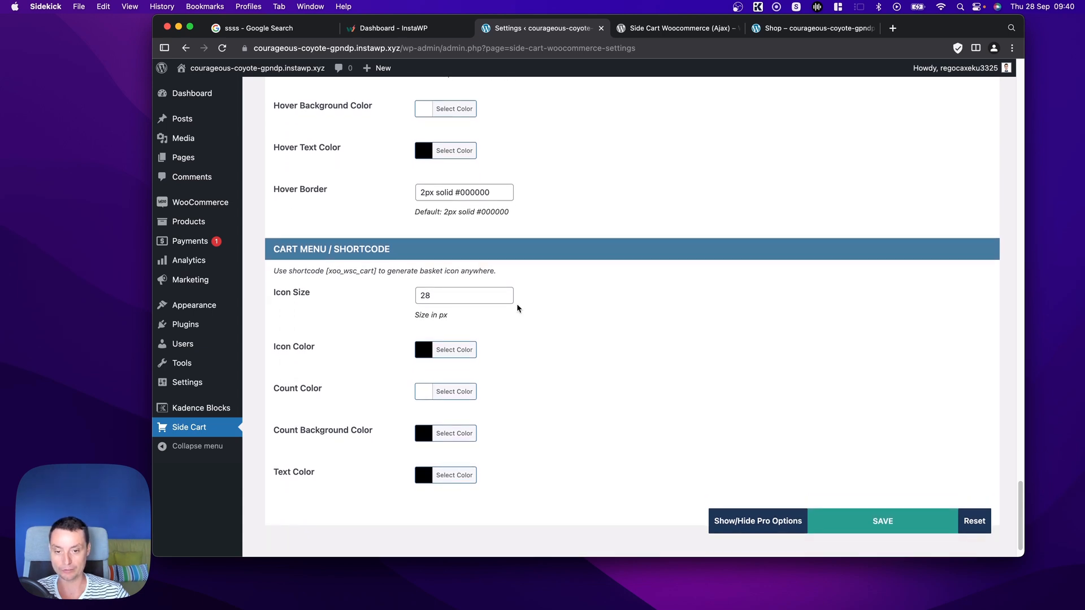
scroll(517, 309, "down", 1)
left_click(880, 496)
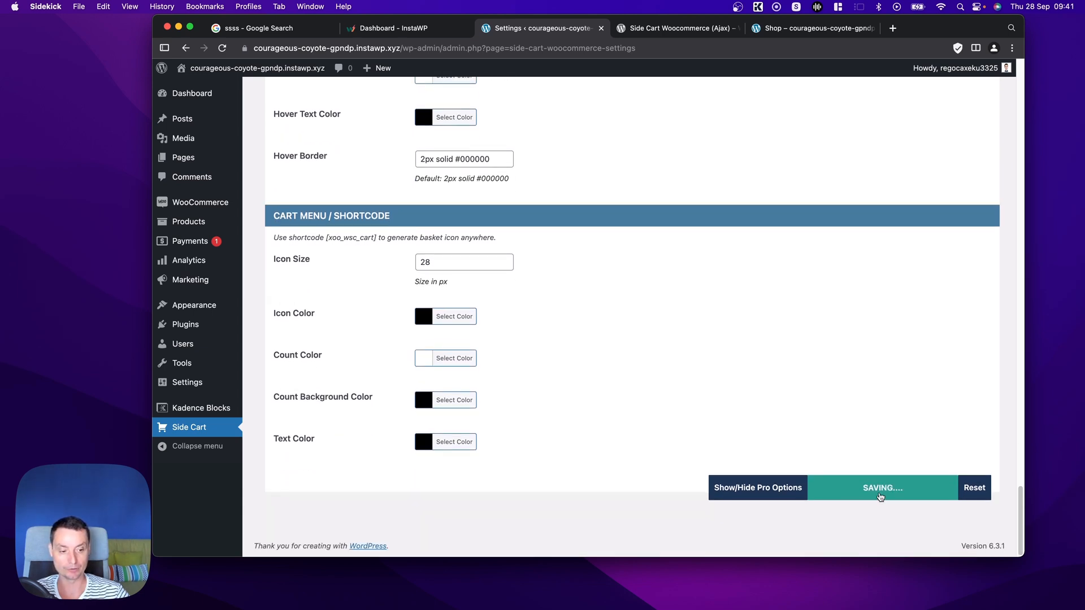
scroll(622, 320, "up", 15)
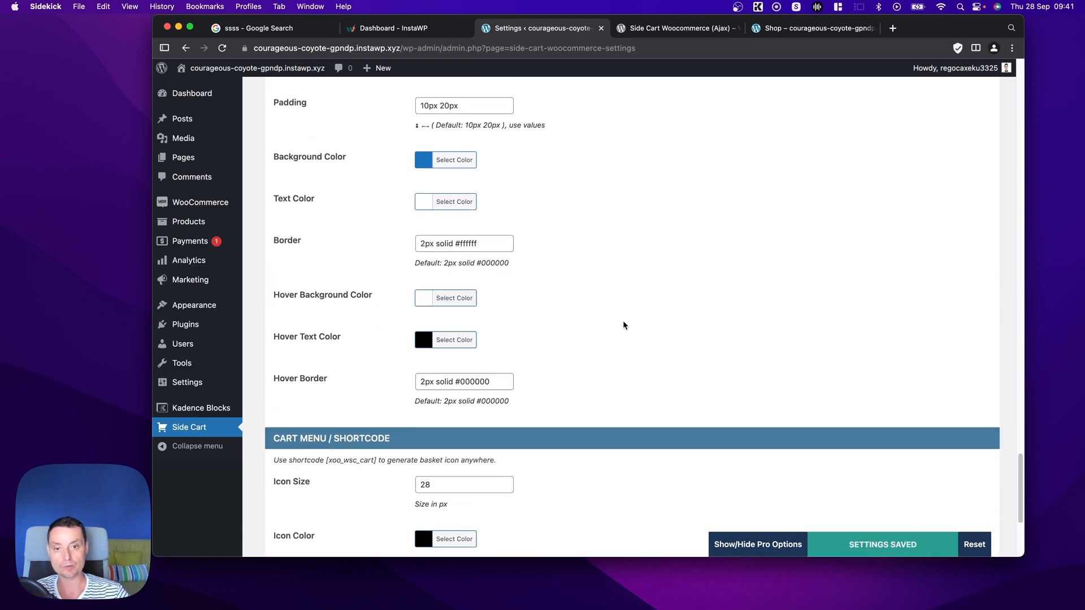
scroll(623, 325, "up", 15)
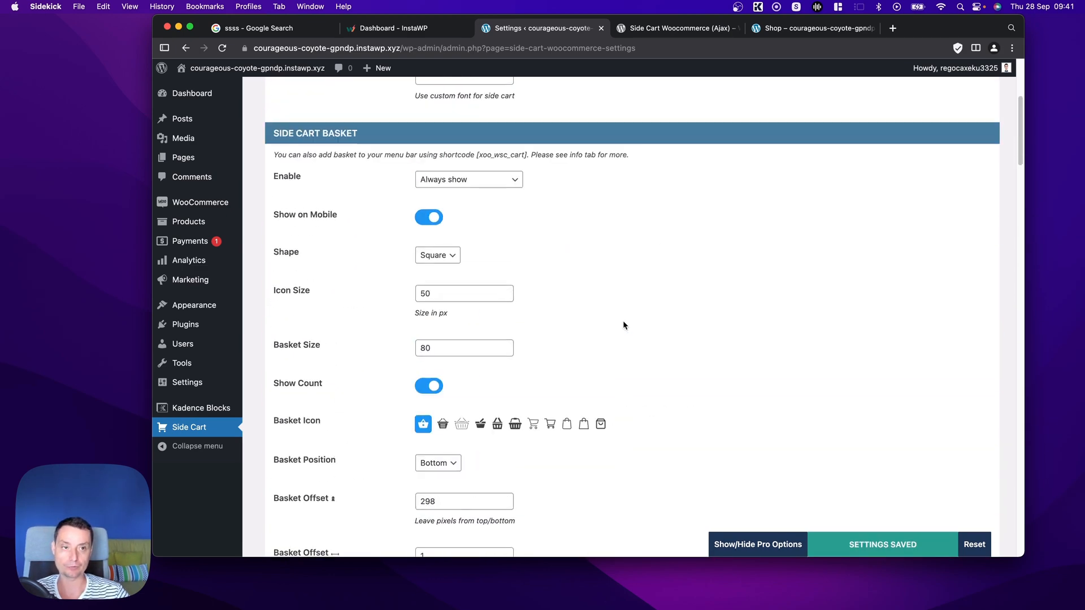
Reload the shop page and open the side cart to check the footer's text color, button color and button layout
left_click(800, 31)
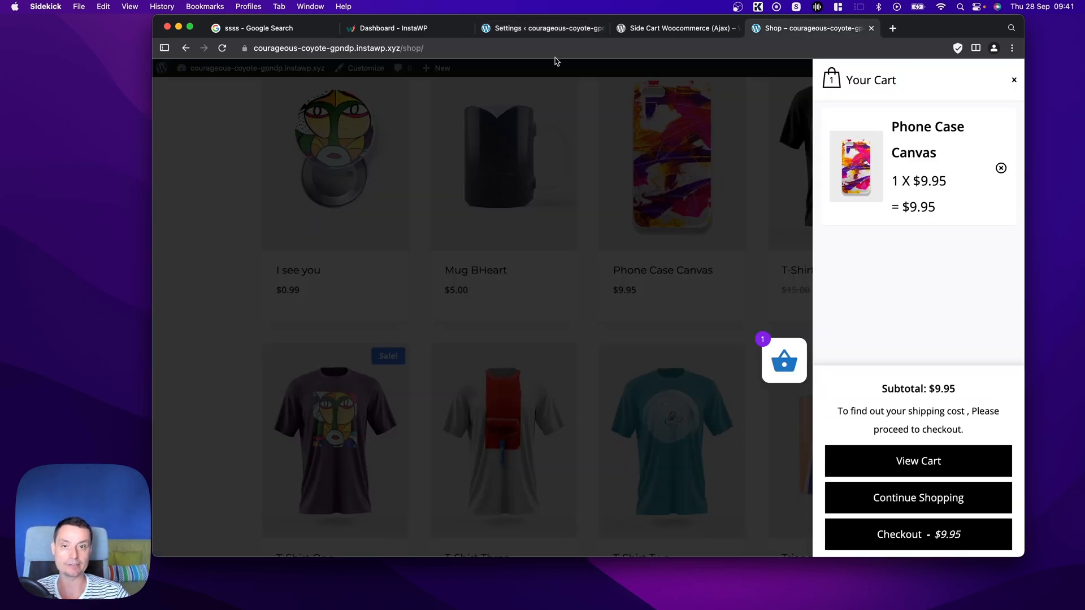
left_click(439, 50)
key("Return")
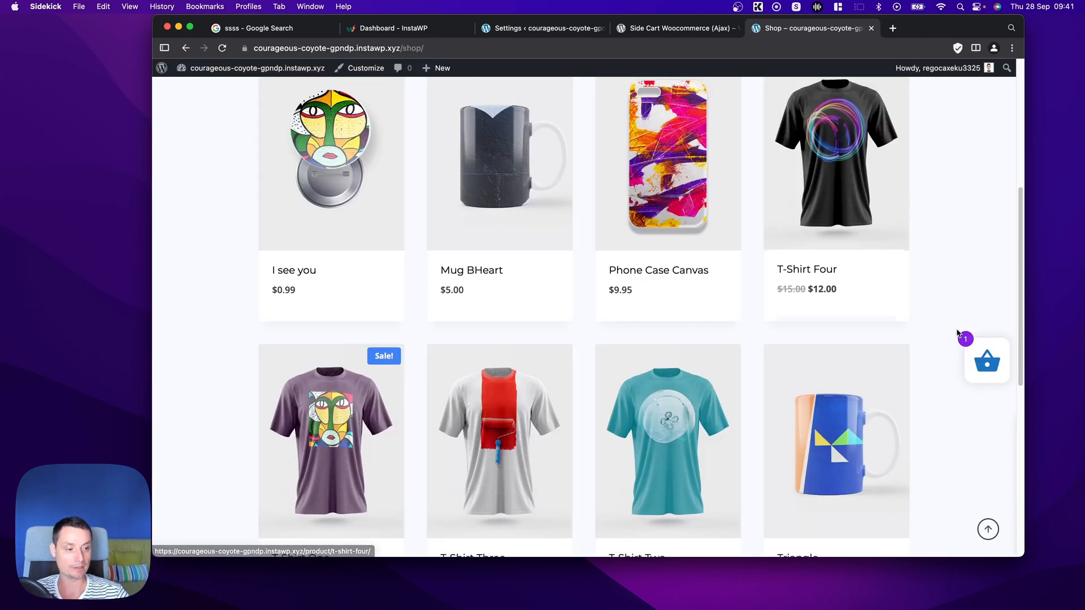
left_click(969, 365)
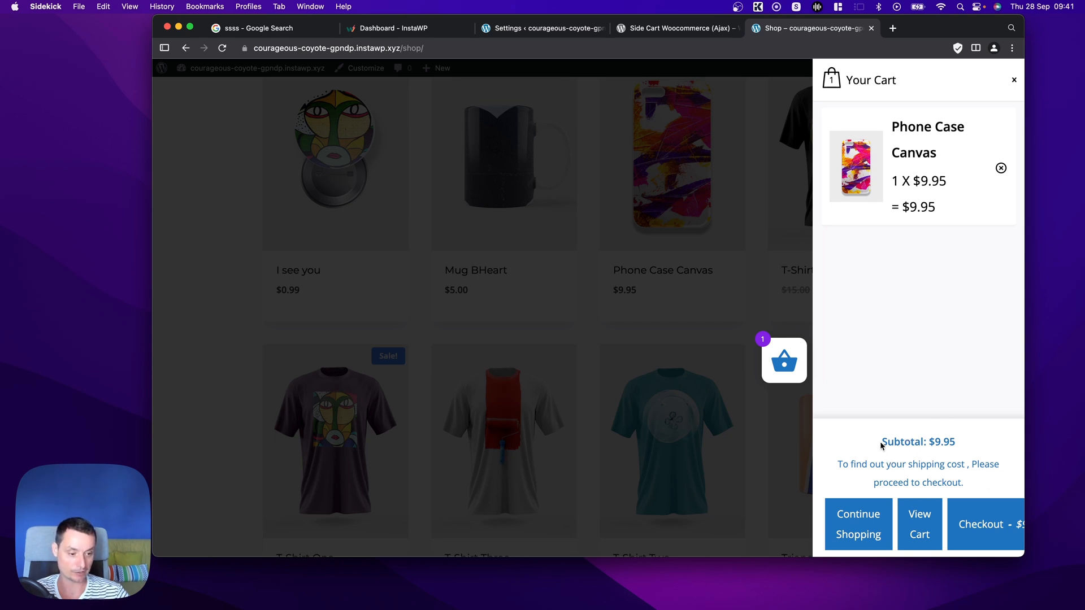
left_click_drag(874, 449, 964, 477)
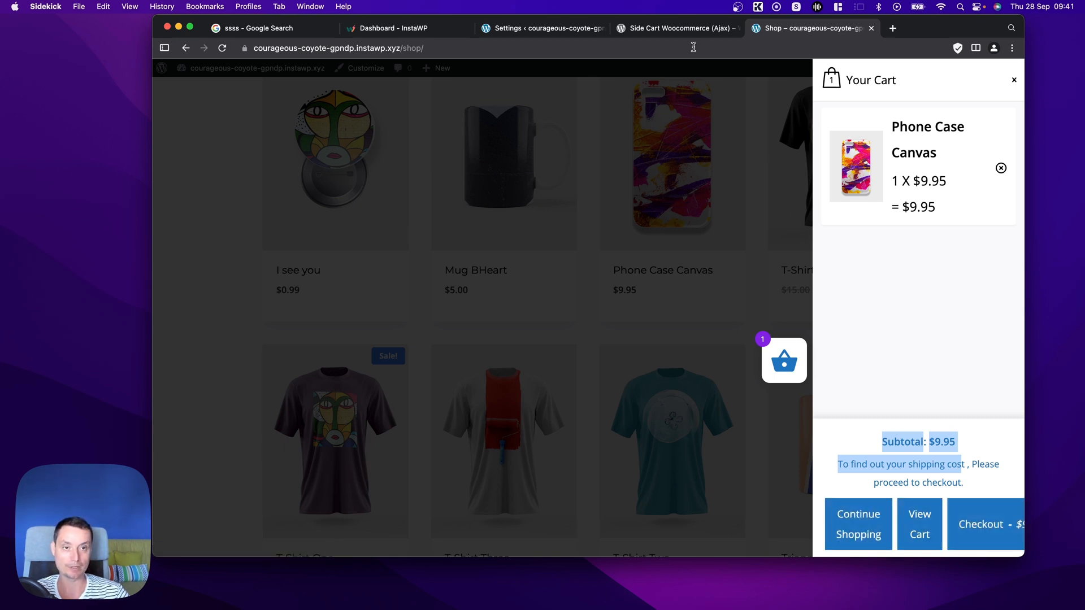
Set the footer's Button Row to One in a row (1+1+1) in the Side Cart style settings and save
left_click(664, 30)
left_click(542, 28)
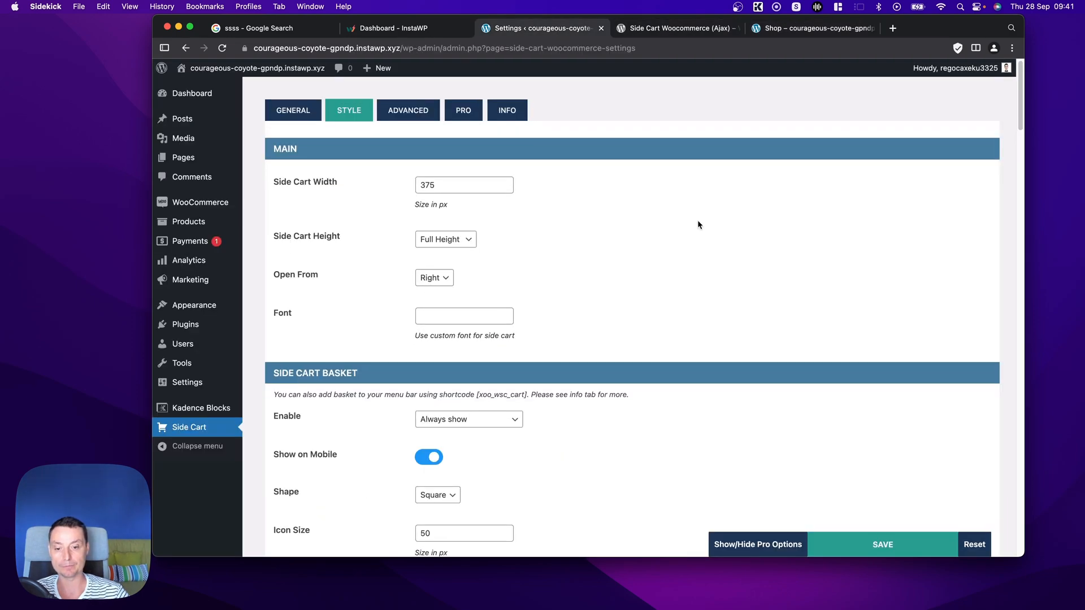
scroll(697, 220, "down", 4)
scroll(697, 224, "down", 20)
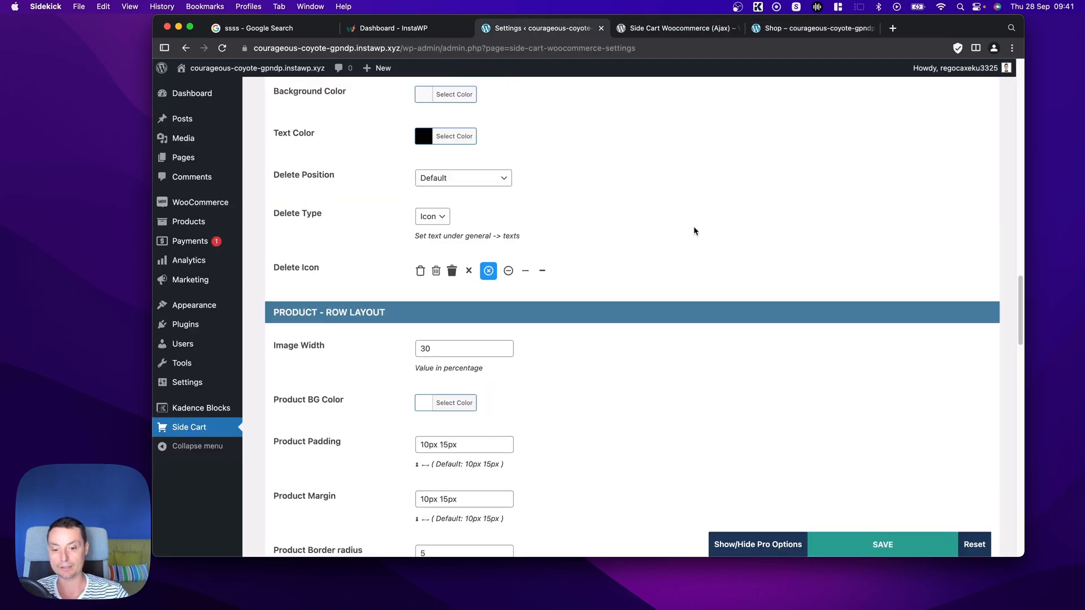
scroll(694, 230, "down", 8)
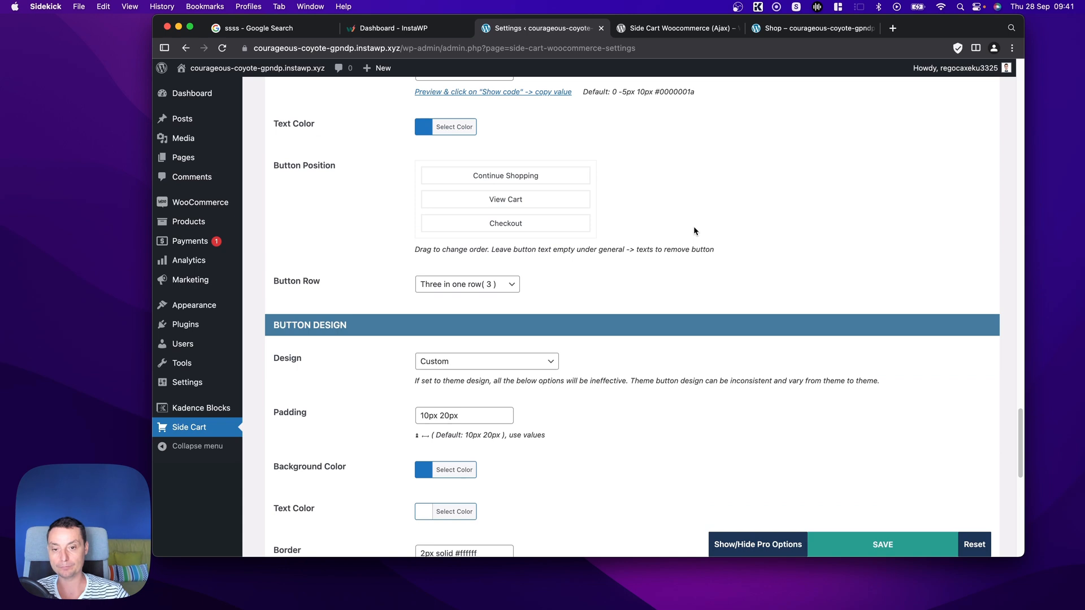
left_click(504, 288)
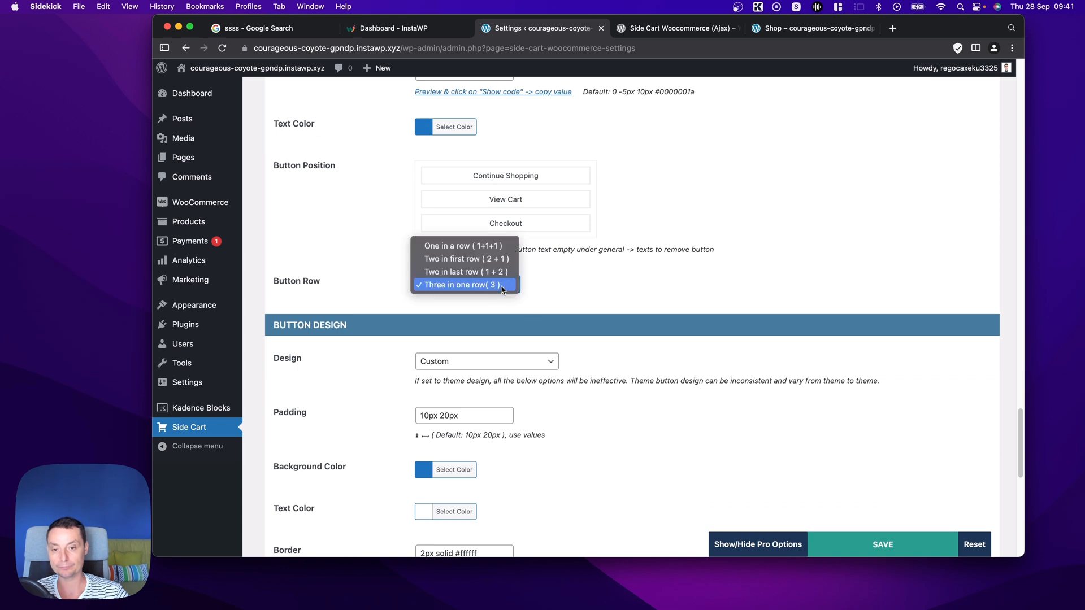
left_click(500, 247)
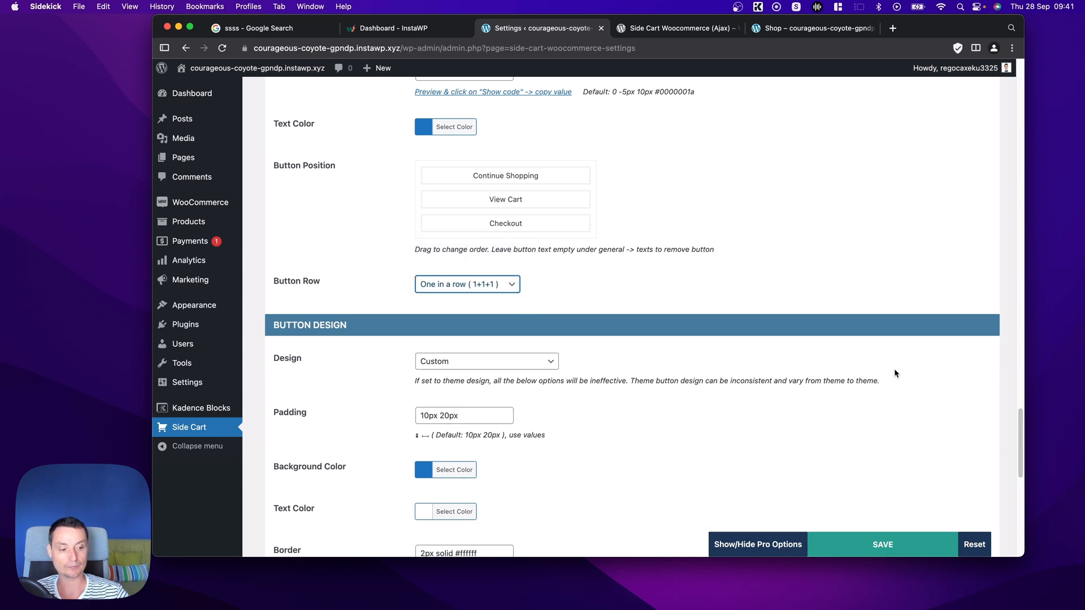
left_click(879, 548)
Reload the shop page and reopen the side cart to check how the footer buttons are stacked
left_click(797, 28)
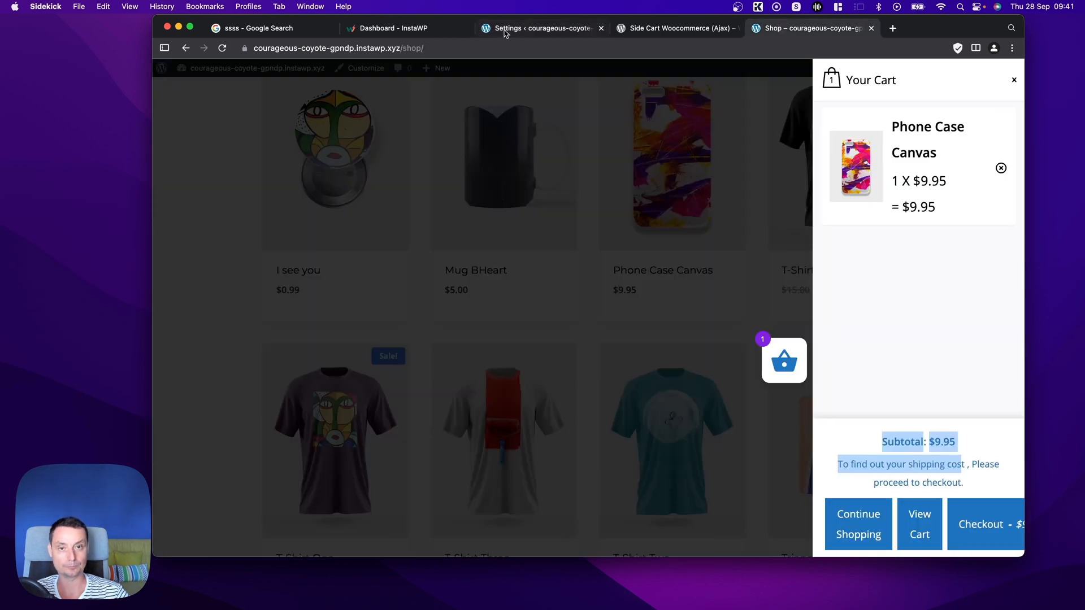
left_click(494, 48)
key("Return")
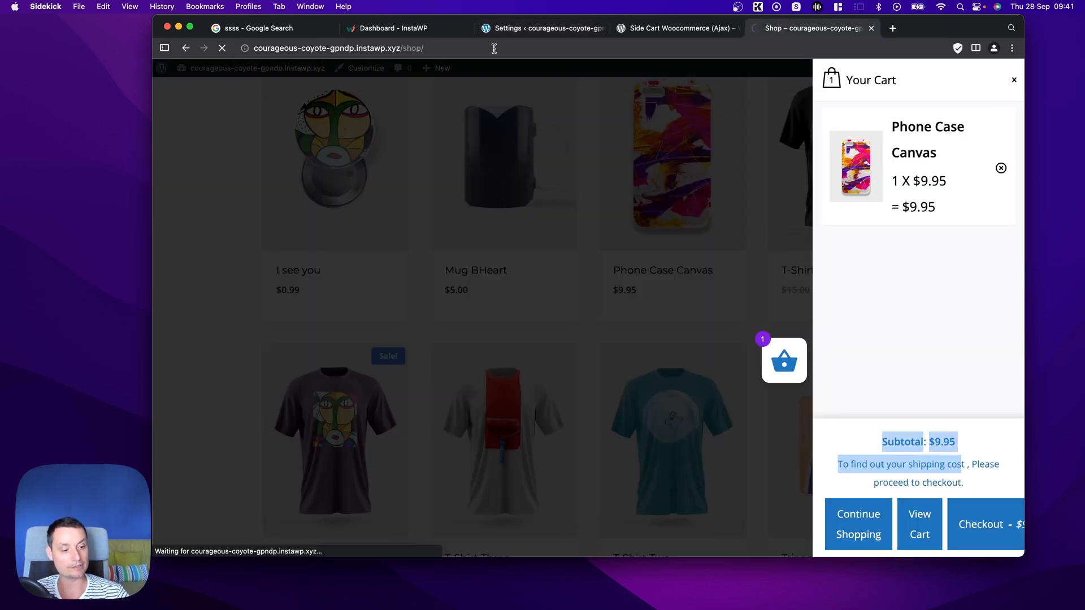
scroll(791, 294, "down", 3)
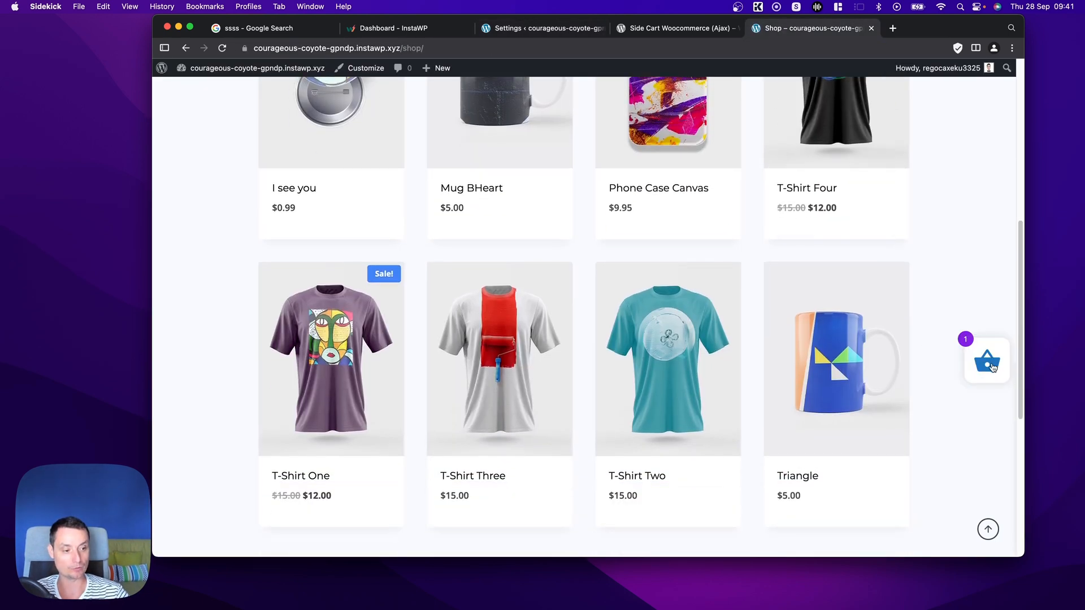
left_click(993, 367)
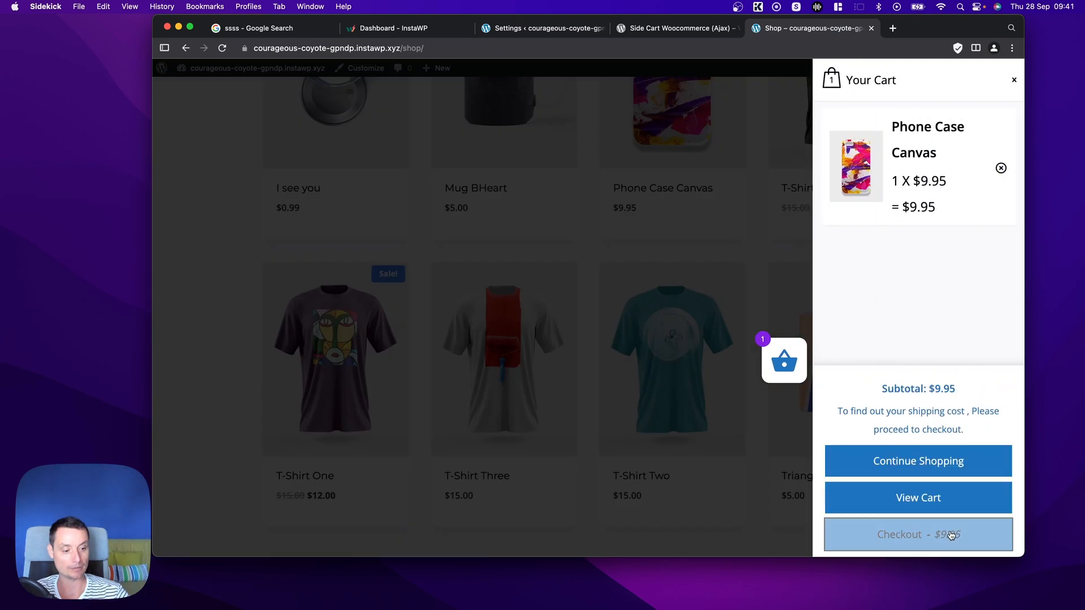
Review the Advanced options and the list of Premium features in the Side Cart settings, highlighting the coupons feature
left_click(541, 26)
scroll(686, 174, "up", 20)
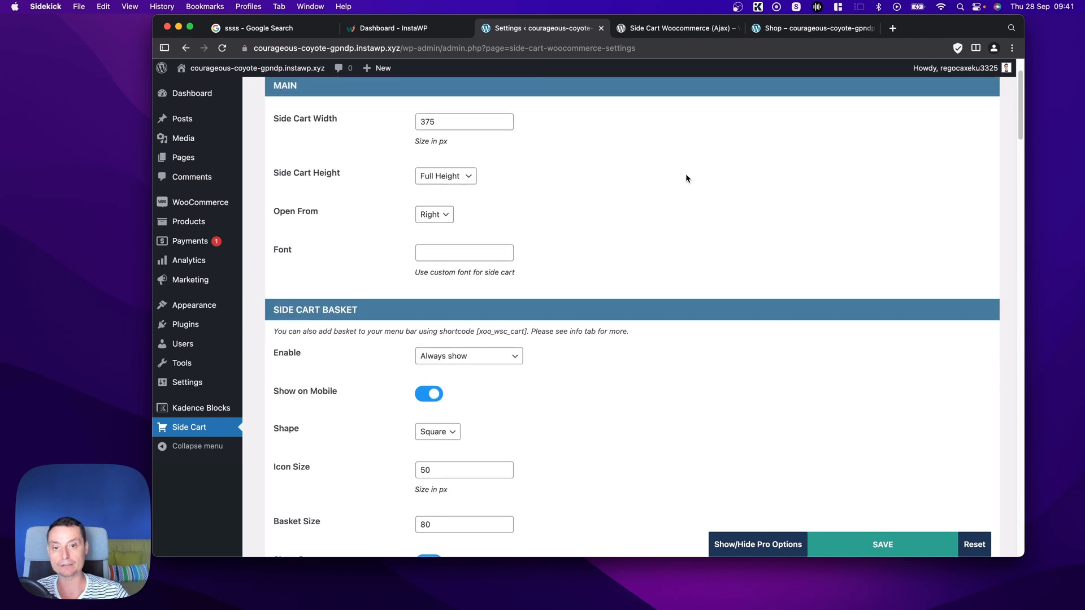
scroll(686, 179, "up", 3)
left_click(403, 118)
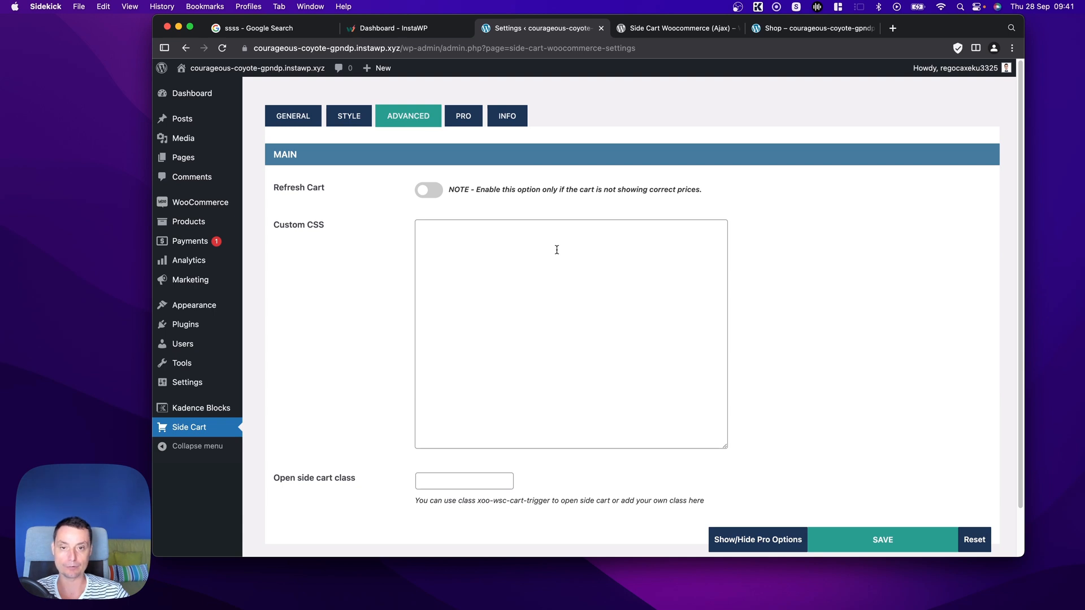
left_click(455, 115)
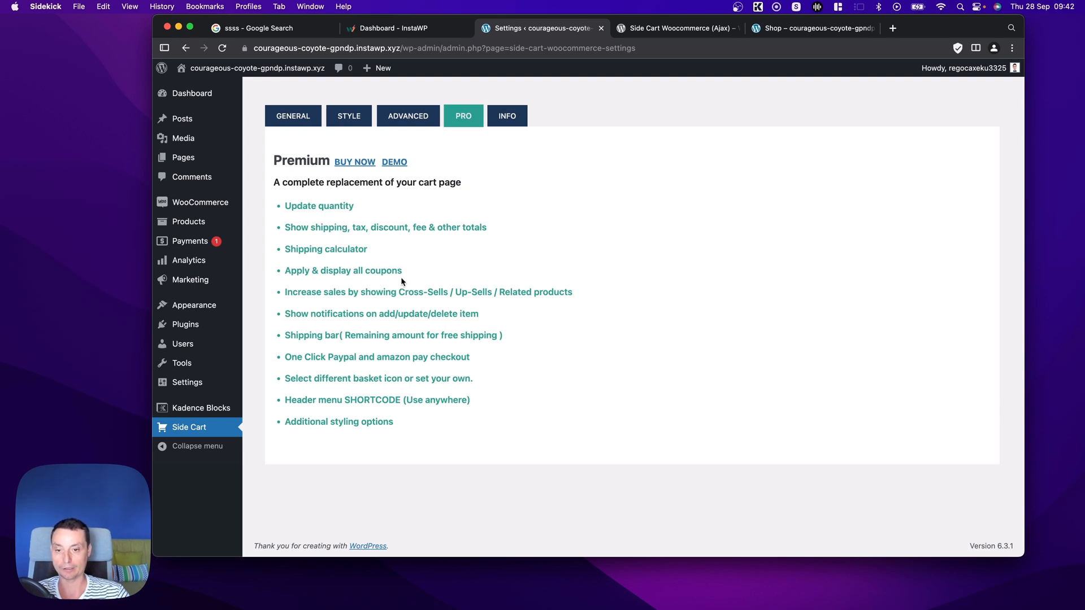
left_click_drag(410, 270, 283, 270)
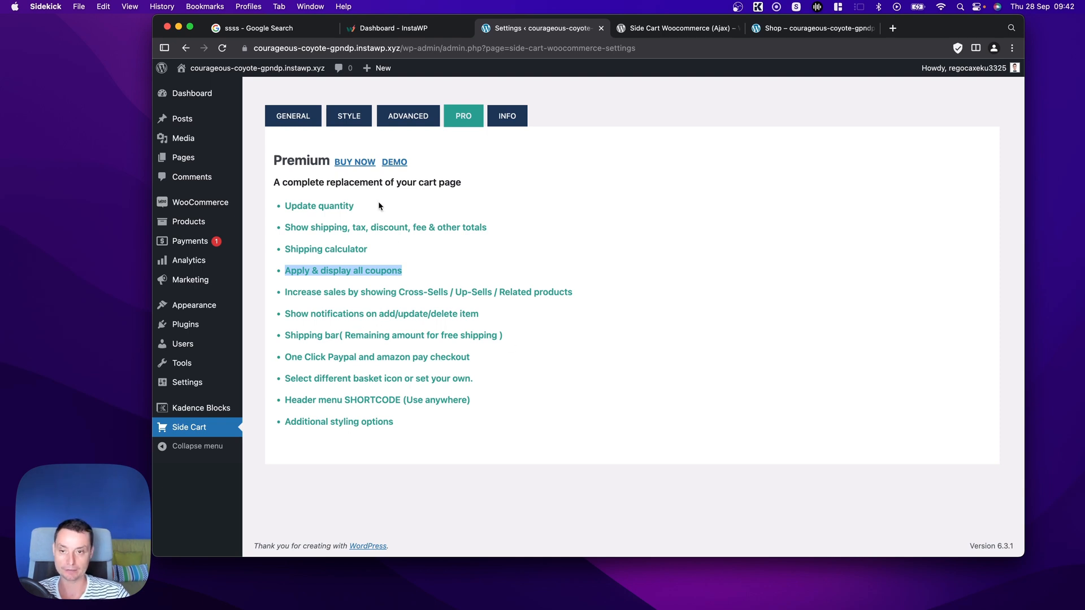
Open the premium plugin's purchase page and examine the license prices and the Free versus Premium feature comparison
left_click(347, 163)
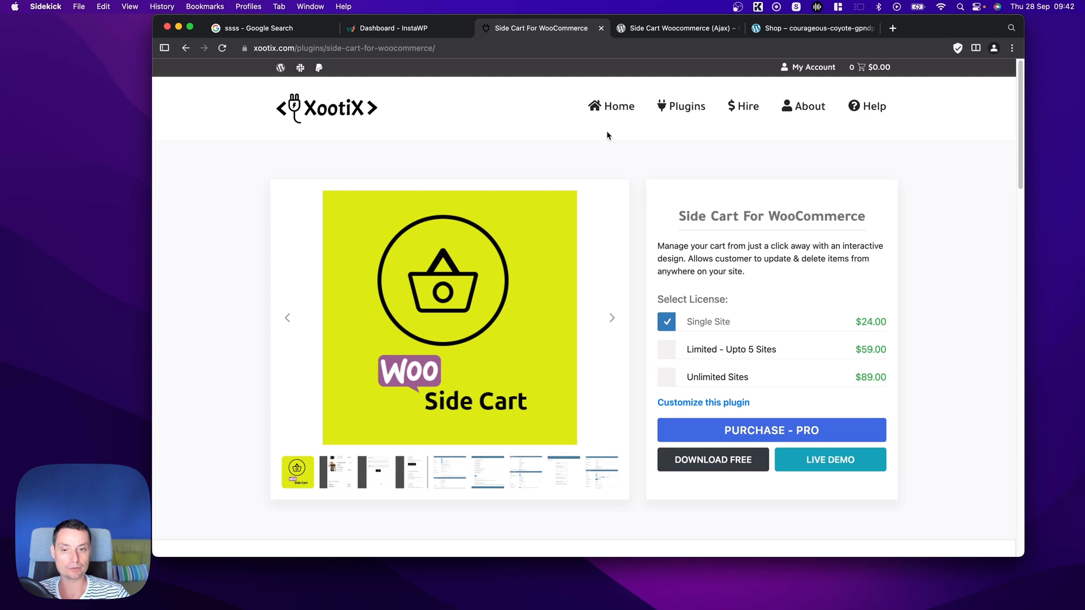
scroll(607, 136, "down", 1)
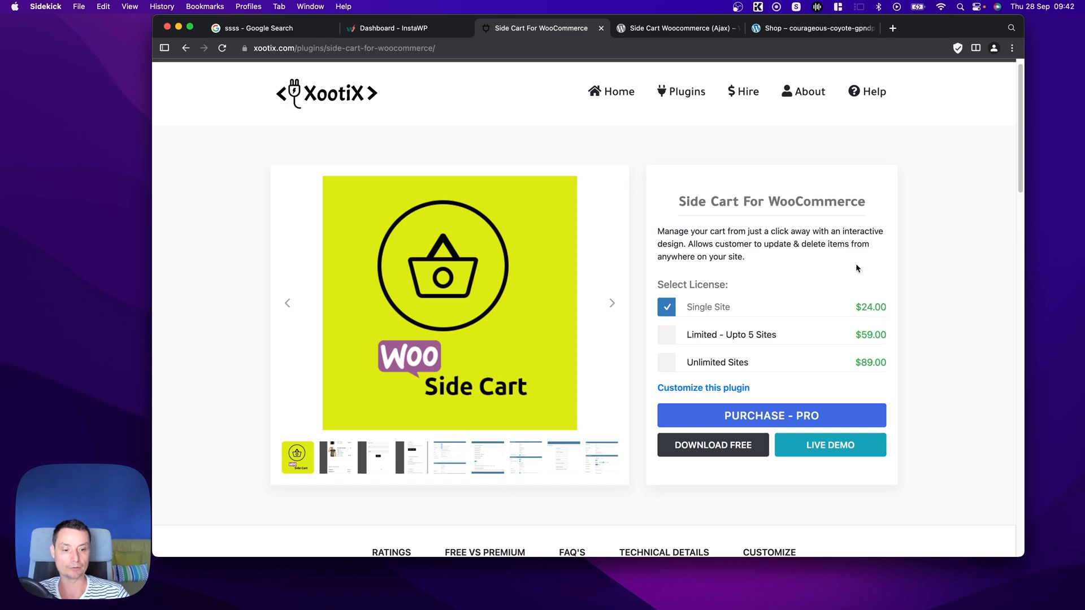
scroll(849, 252, "down", 1)
scroll(849, 256, "down", 10)
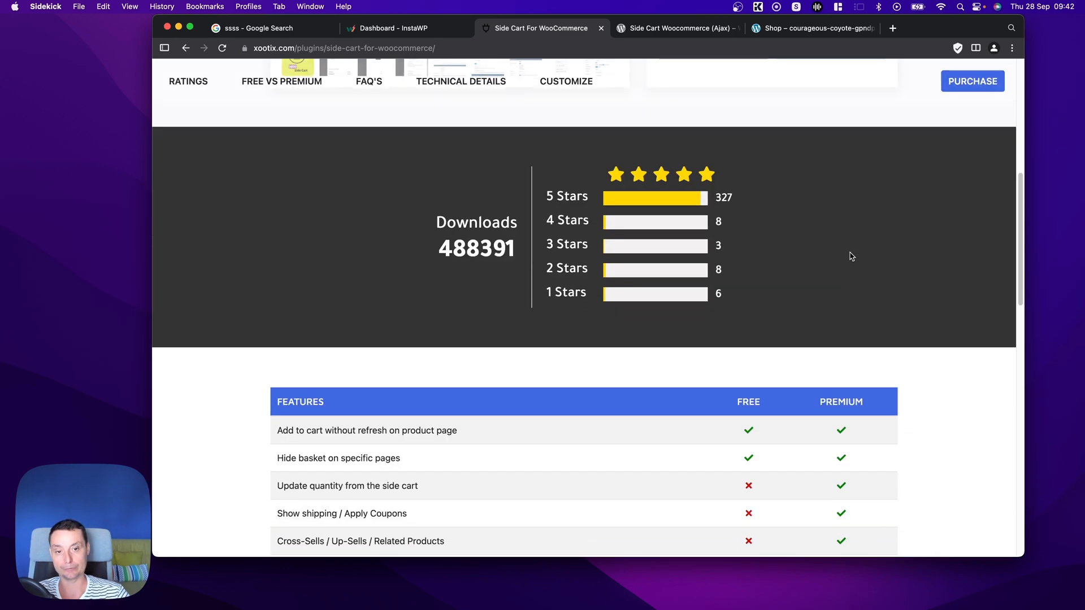
scroll(850, 255, "down", 6)
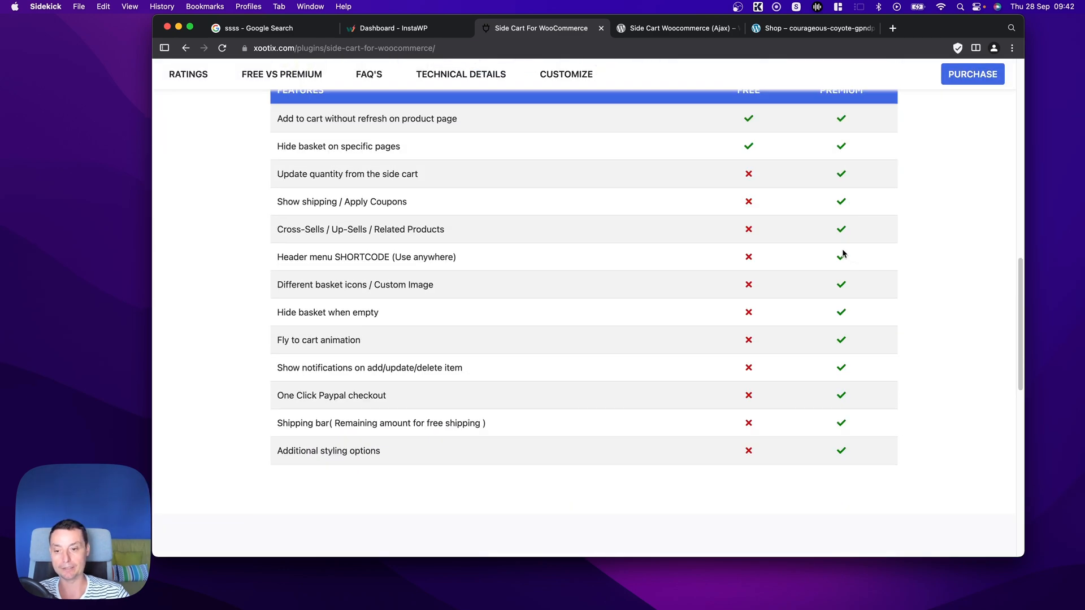
scroll(779, 264, "up", 1)
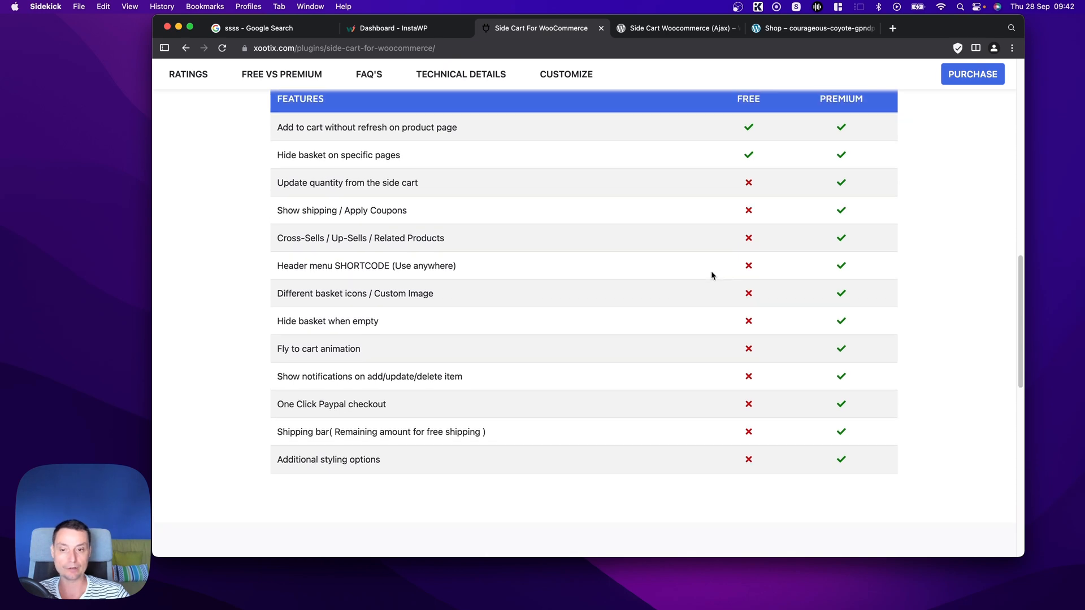
scroll(785, 249, "up", 3)
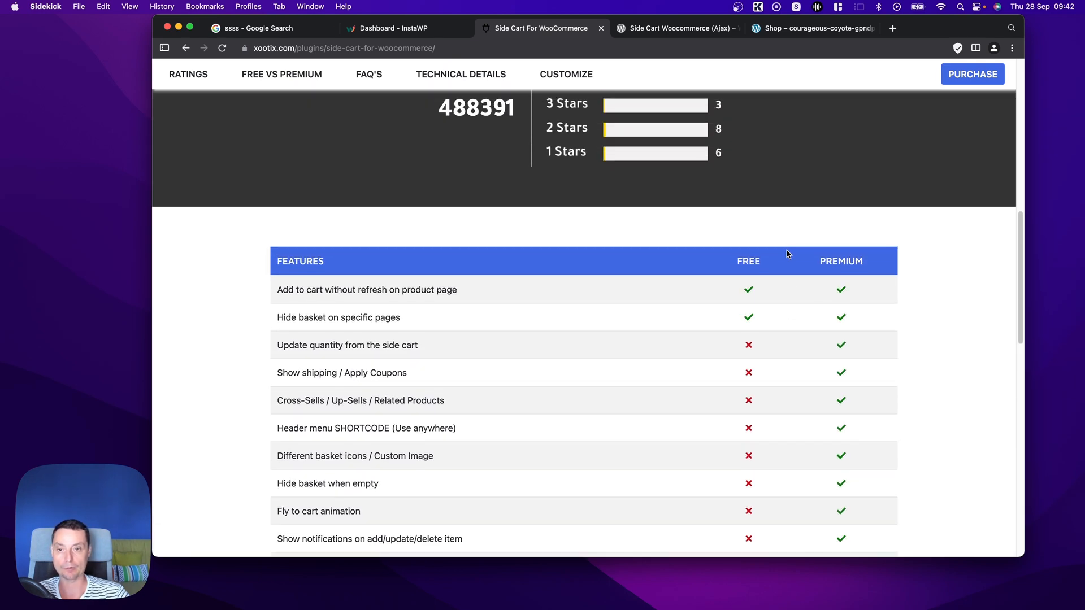
scroll(785, 250, "down", 7)
scroll(786, 252, "up", 6)
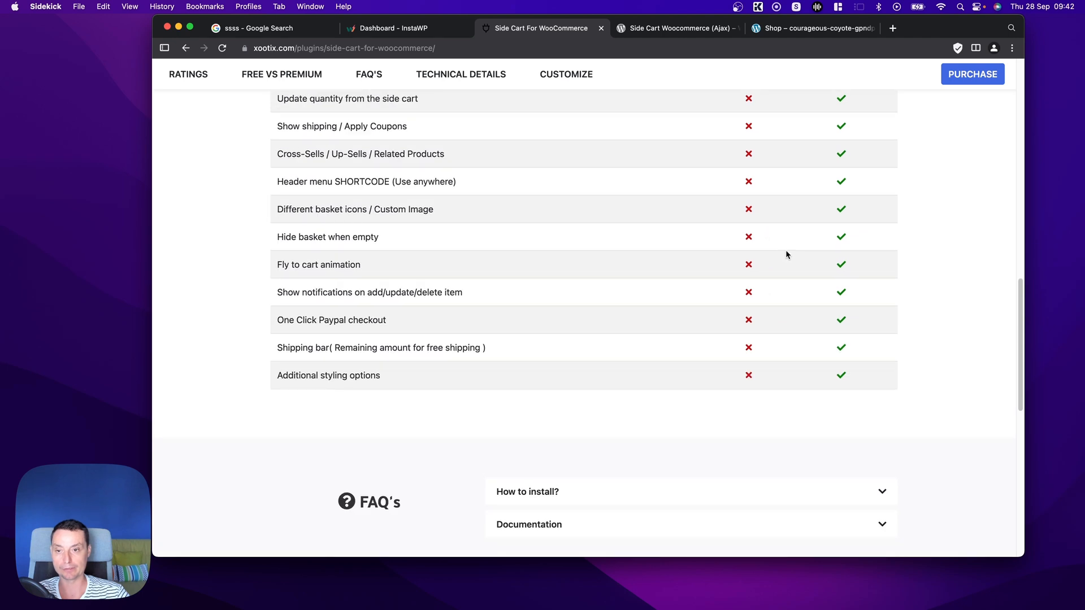
scroll(786, 252, "up", 11)
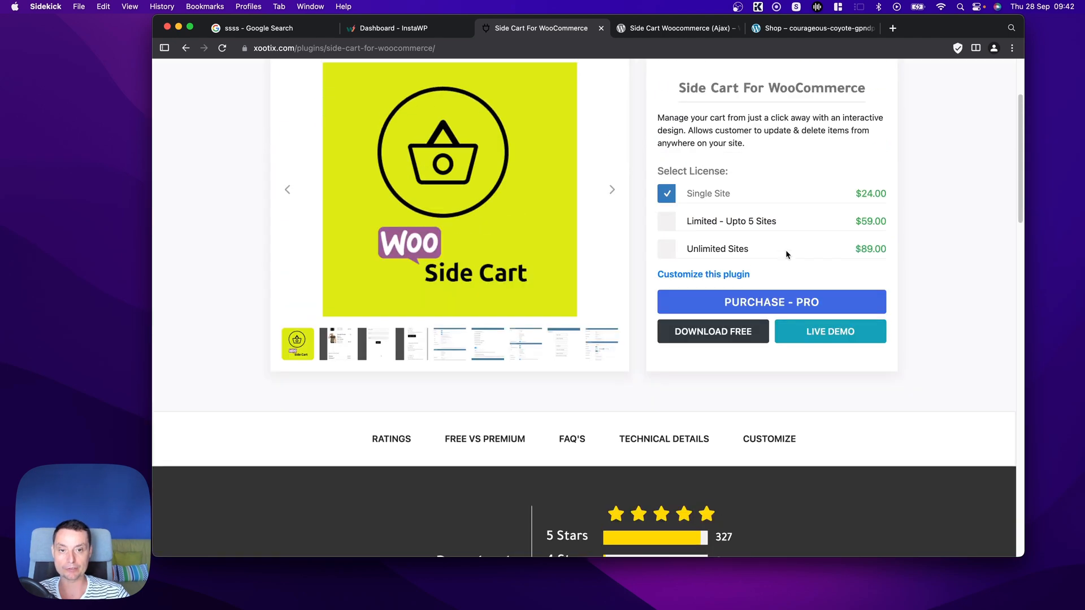